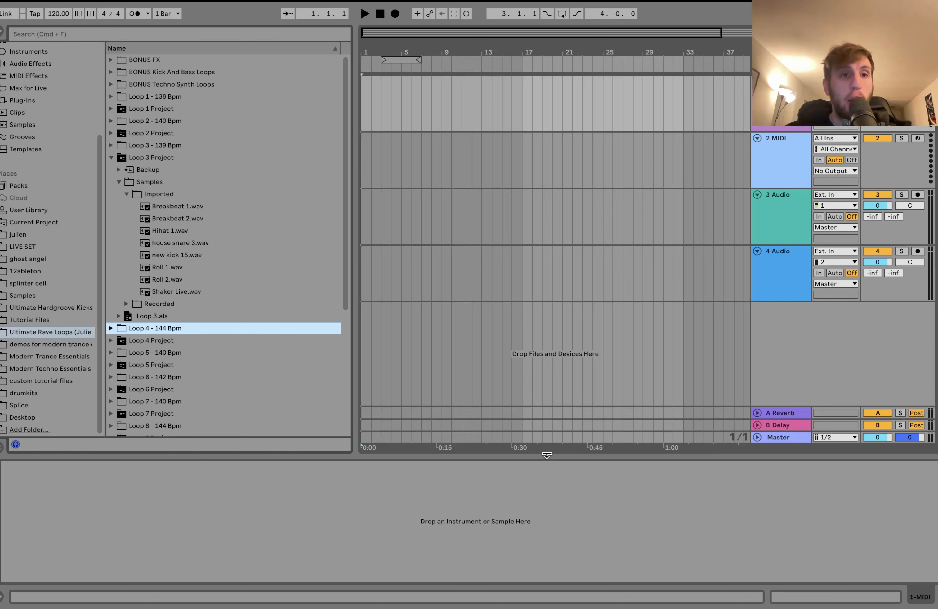
Step: Raise the preview volume to 6.0 and audition the Loop 7, Loop 8 and Loop 10 WAV files in the Ultimate Rave Loops folder
{"action": "left_click", "coordinate": [80, 334]}
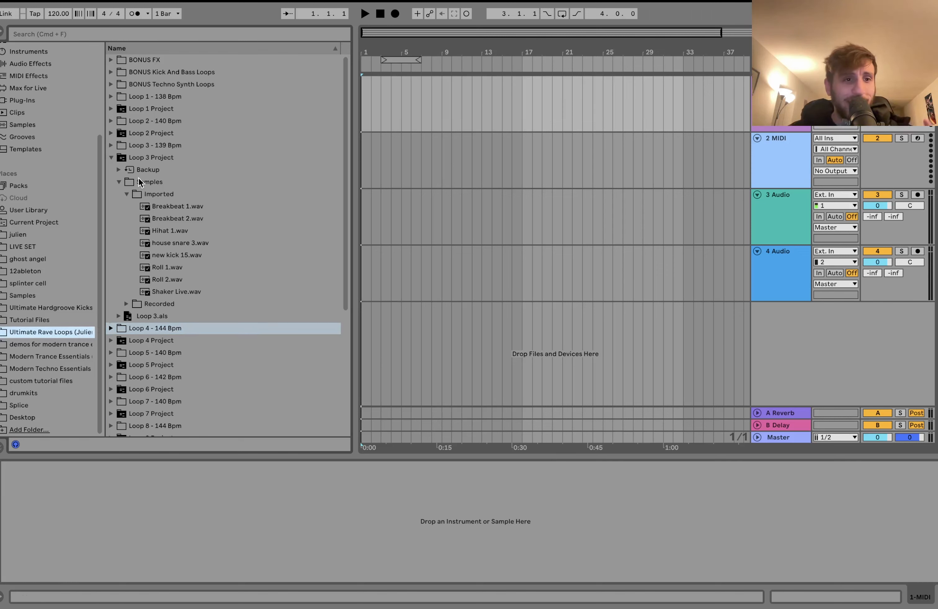
{"action": "left_click", "coordinate": [112, 157]}
{"action": "scroll", "coordinate": [145, 182], "scroll_direction": "down", "scroll_amount": 2}
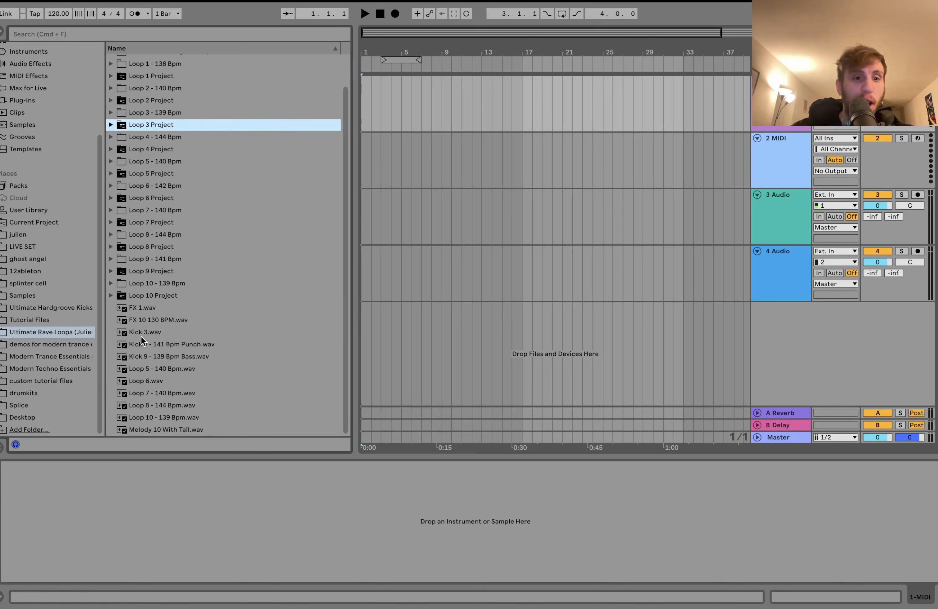
{"action": "left_click_drag", "start_coordinate": [909, 437], "coordinate": [909, 411]}
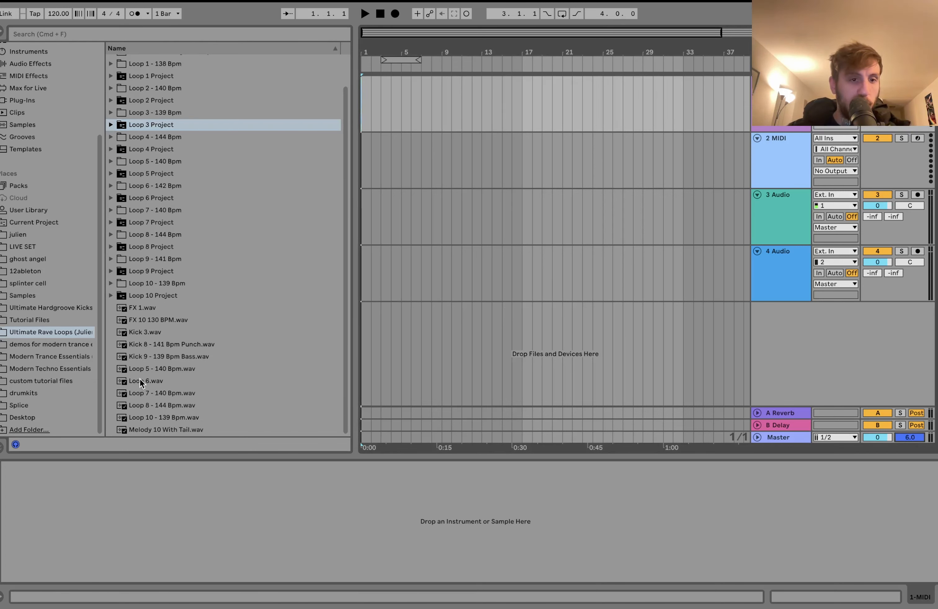
{"action": "left_click", "coordinate": [147, 392]}
{"action": "left_click", "coordinate": [154, 405]}
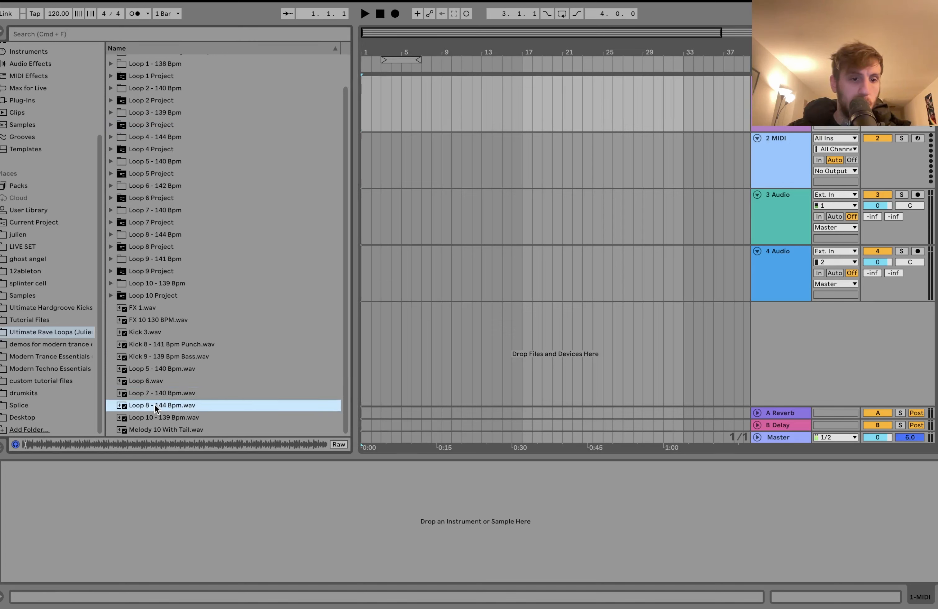
{"action": "left_click", "coordinate": [157, 418]}
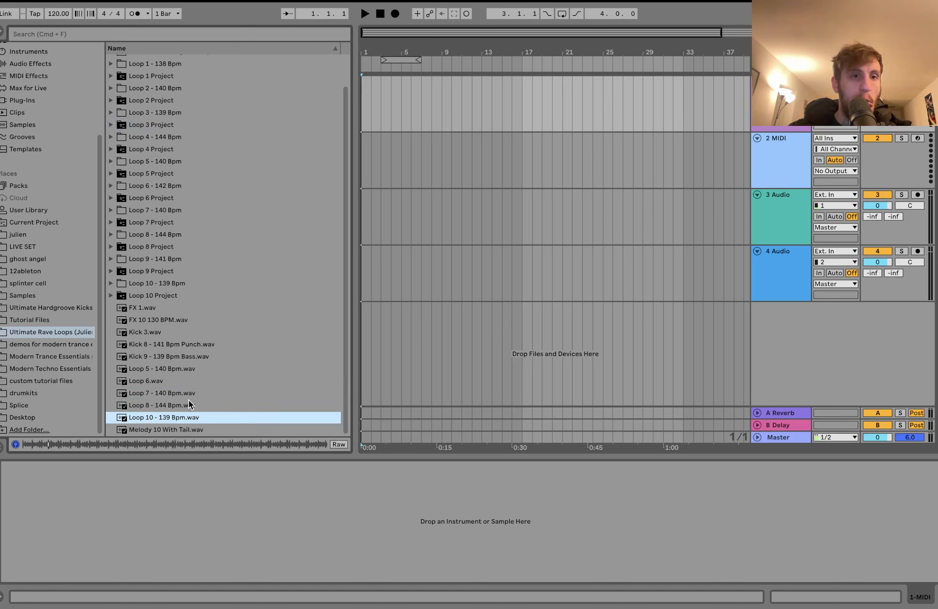
Step: Look through the contents of the Loop 10 - 139 Bpm folder and the Loop 10 Project folder
{"action": "left_click", "coordinate": [111, 284]}
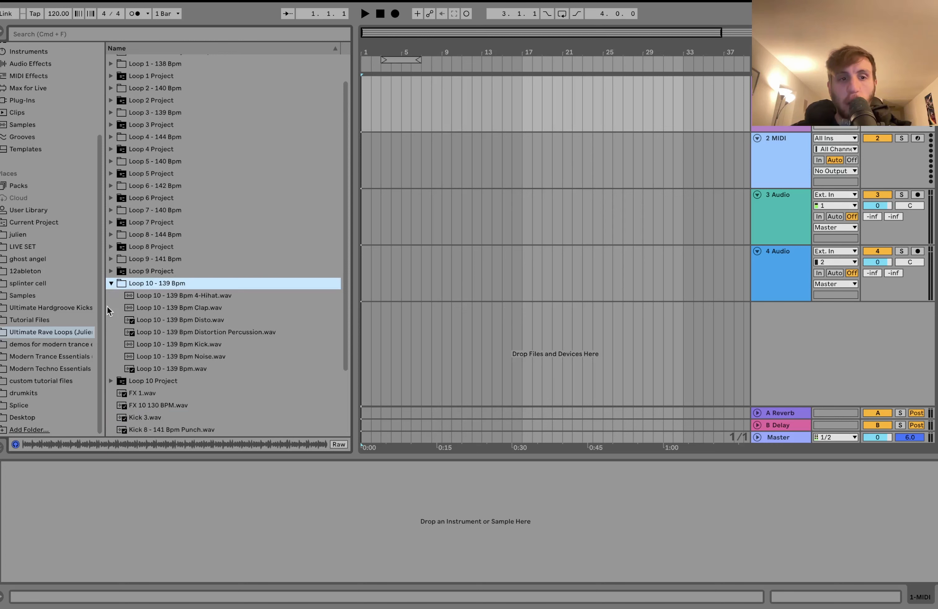
{"action": "key", "text": "Left"}
{"action": "key", "text": "Down"}
{"action": "key", "text": "Right"}
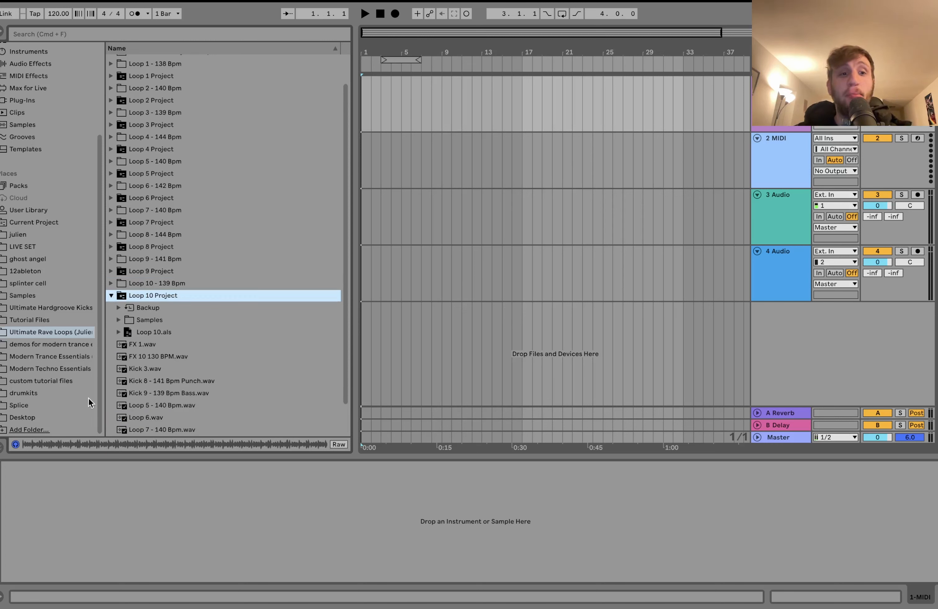
{"action": "left_click", "coordinate": [120, 332]}
{"action": "left_click", "coordinate": [111, 295]}
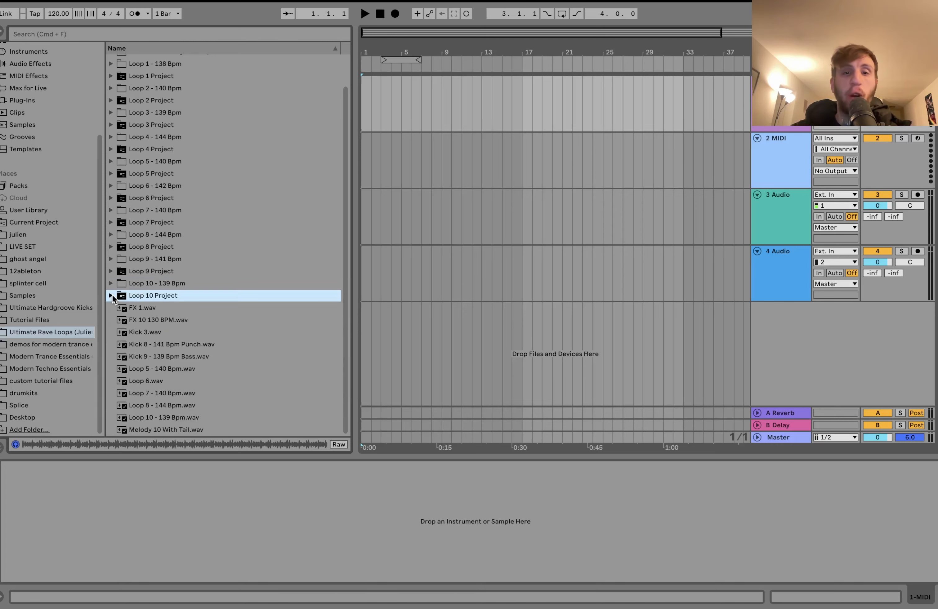
{"action": "scroll", "coordinate": [112, 295], "scroll_direction": "up", "scroll_amount": 2}
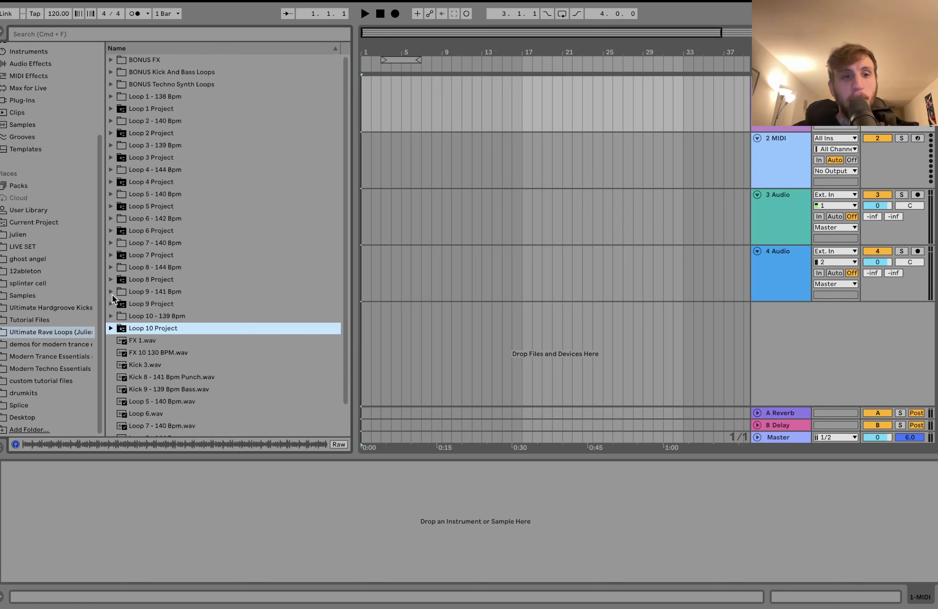
{"action": "left_click", "coordinate": [173, 219]}
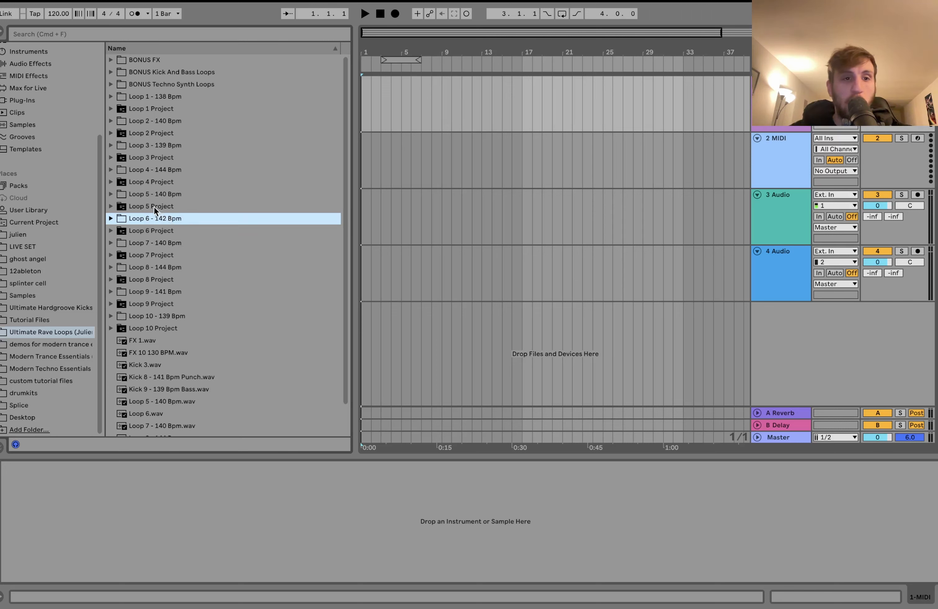
Step: Load hard techno kick 4.wav from the Loop 5 Project samples onto the first MIDI track and set the tempo to 134 BPM
{"action": "left_click", "coordinate": [111, 206]}
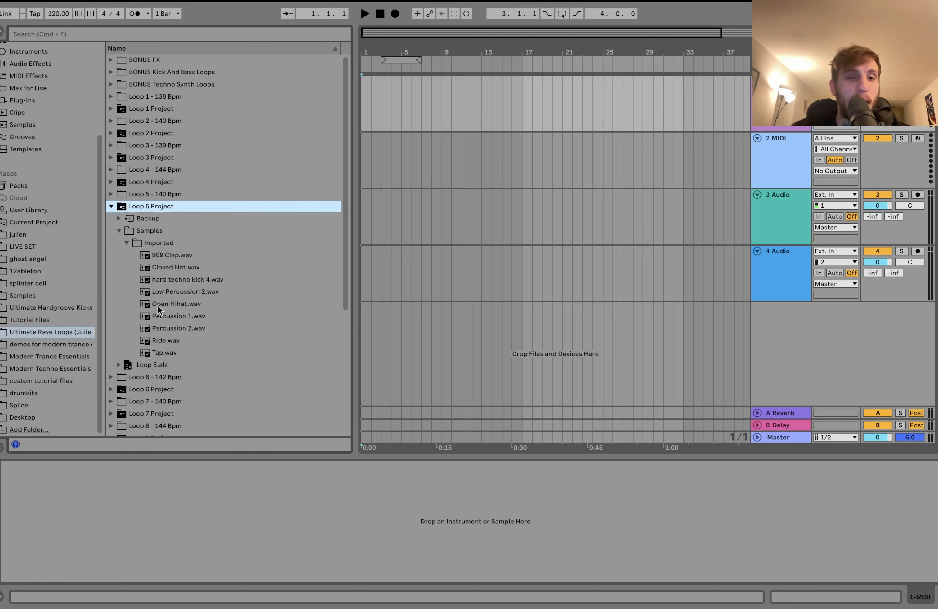
{"action": "left_click_drag", "start_coordinate": [175, 280], "coordinate": [399, 109]}
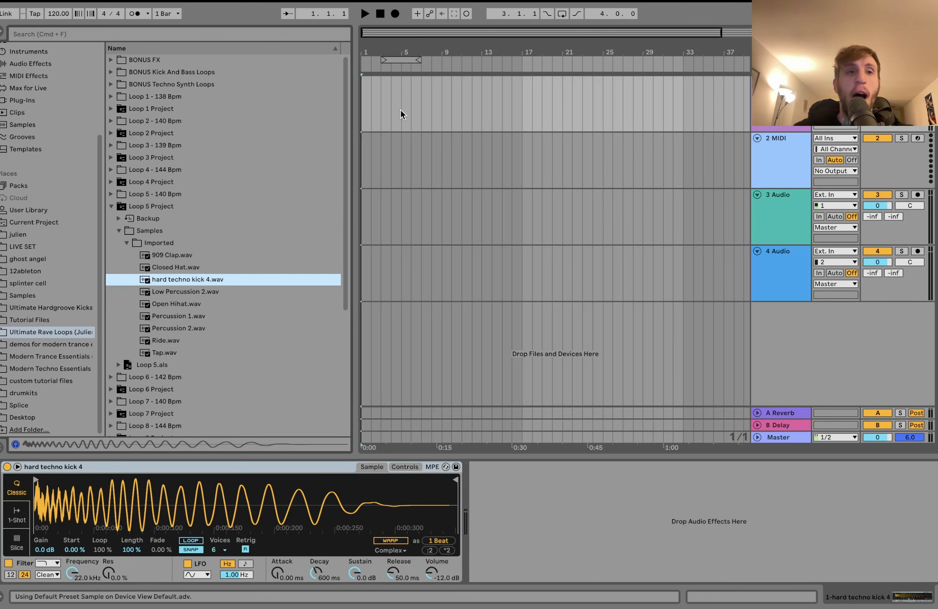
{"action": "left_click_drag", "start_coordinate": [46, 16], "coordinate": [47, 16]}
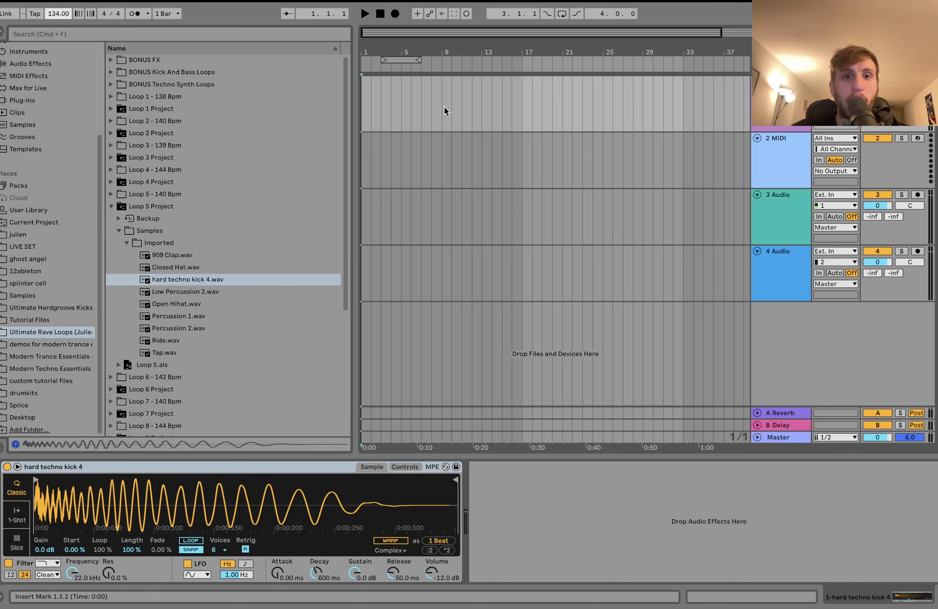
Step: Create an eight-bar MIDI clip from bar 1 to bar 9 on the kick track and loop that range
{"action": "left_click_drag", "start_coordinate": [444, 106], "coordinate": [363, 91]}
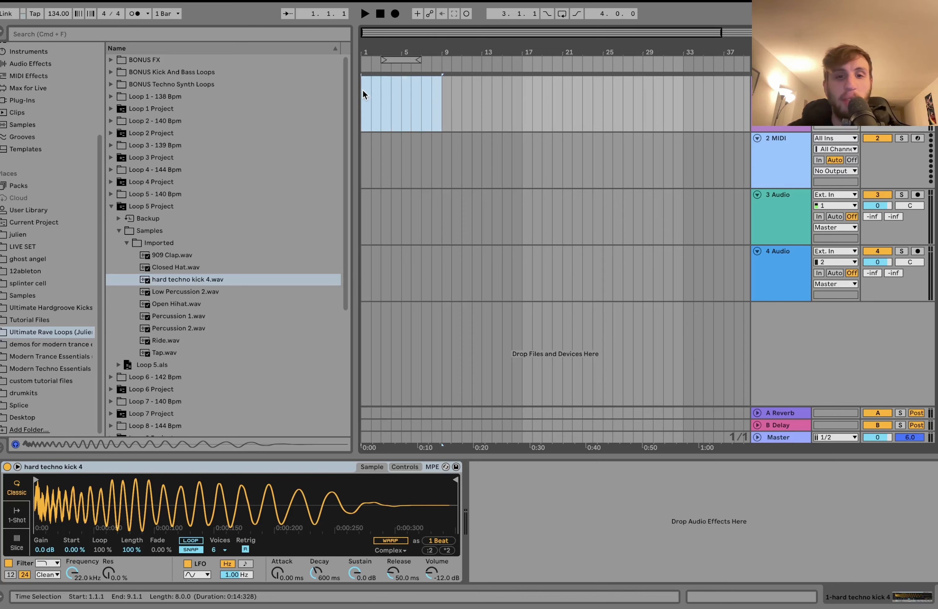
{"action": "key", "text": "super+shift+m"}
{"action": "key", "text": "super+l"}
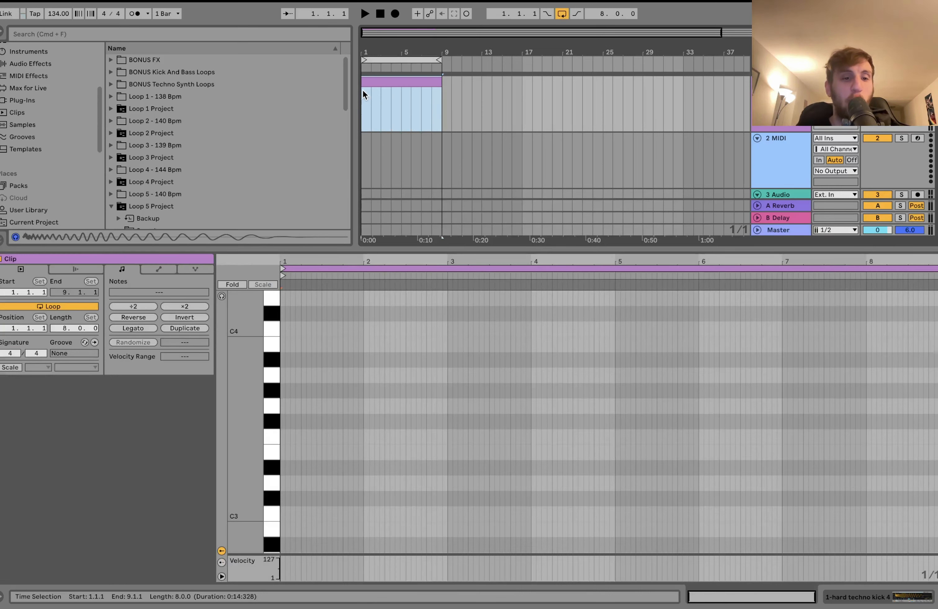
Step: Fill the kick clip with C3 notes on every beat across all eight bars and play it back
{"action": "double_click", "coordinate": [282, 514]}
{"action": "key", "text": "super+d"}
{"action": "key", "text": "super+d"}
{"action": "key", "text": "super+d"}
{"action": "key", "text": "super+d"}
{"action": "key", "text": "super+d"}
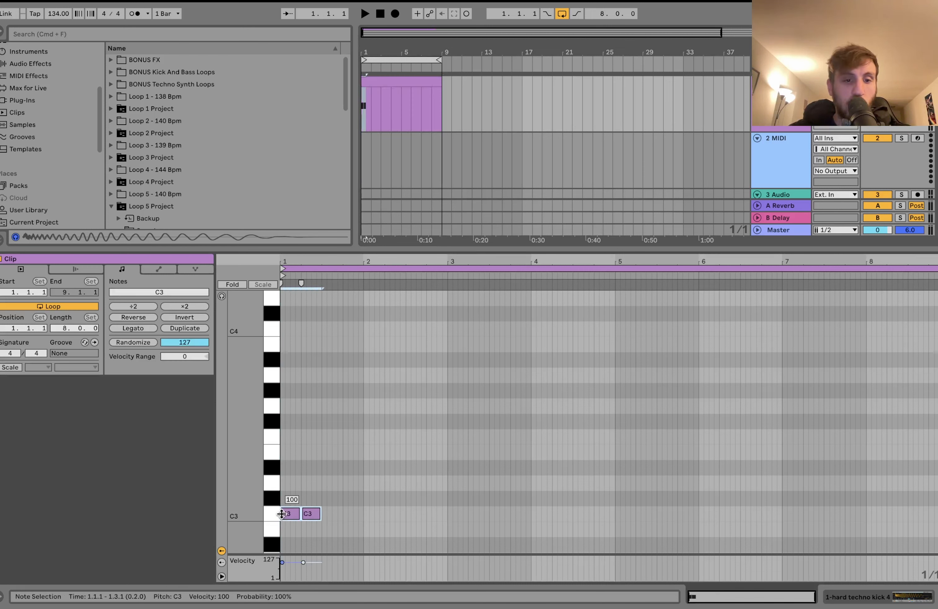
{"action": "key", "text": "super+a"}
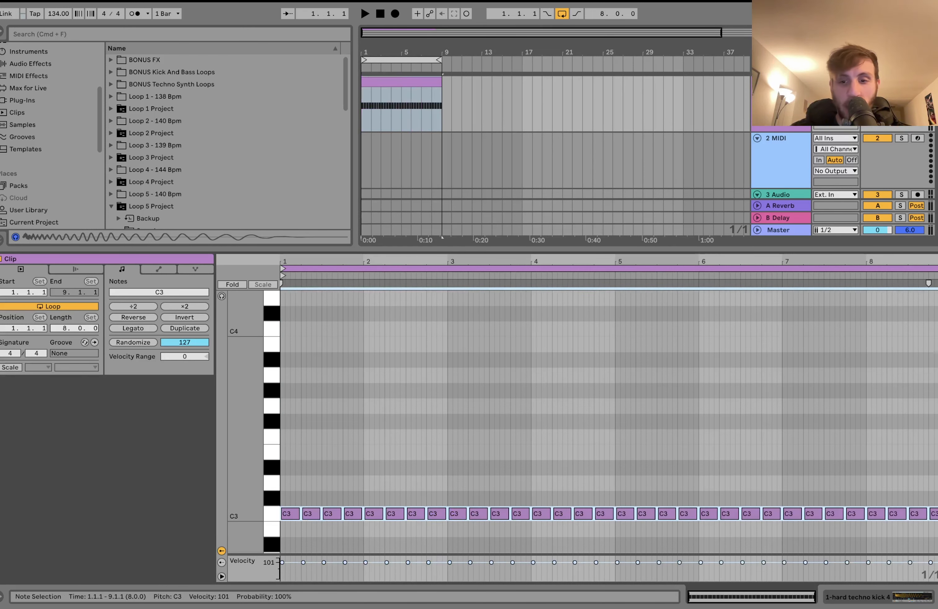
{"action": "key", "text": "space"}
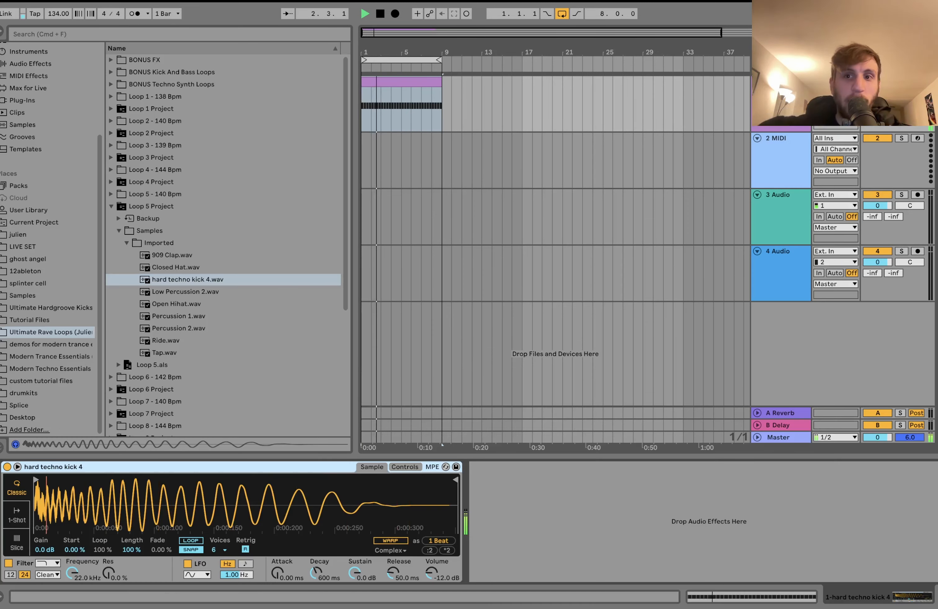
{"action": "key", "text": "space"}
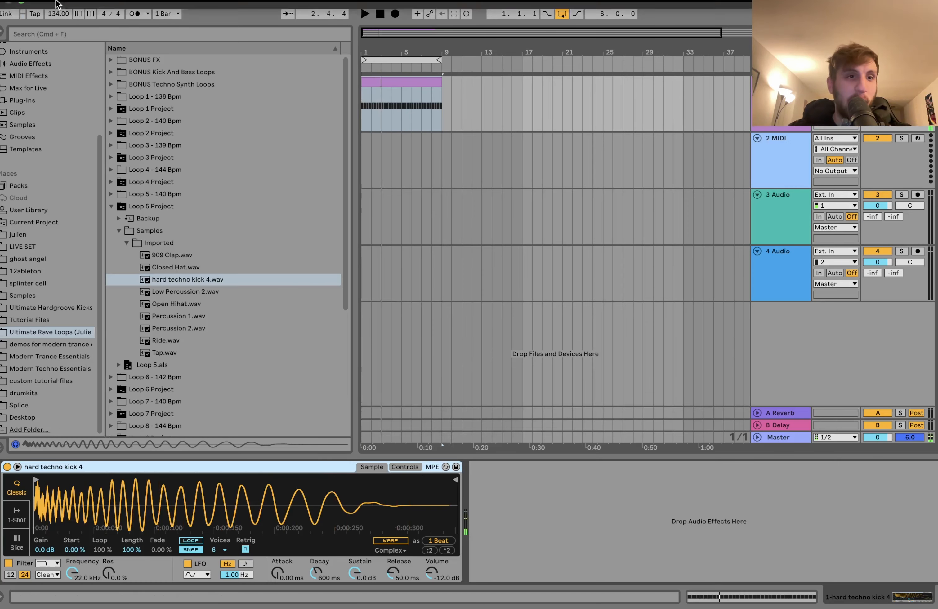
Step: Set the project tempo to 140 BPM and audition the kick pattern
{"action": "left_click", "coordinate": [56, 15]}
{"action": "type", "text": "140"}
{"action": "key", "text": "Return"}
{"action": "key", "text": "space"}
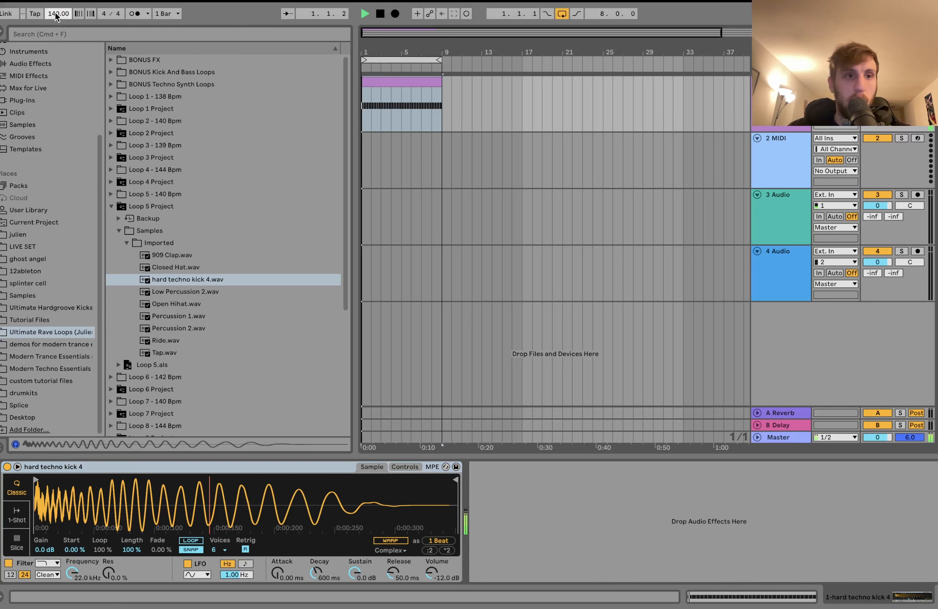
{"action": "key", "text": "space"}
Step: Duplicate the hard techno kick track and solo the duplicate
{"action": "left_click", "coordinate": [781, 99]}
{"action": "key", "text": "super+d"}
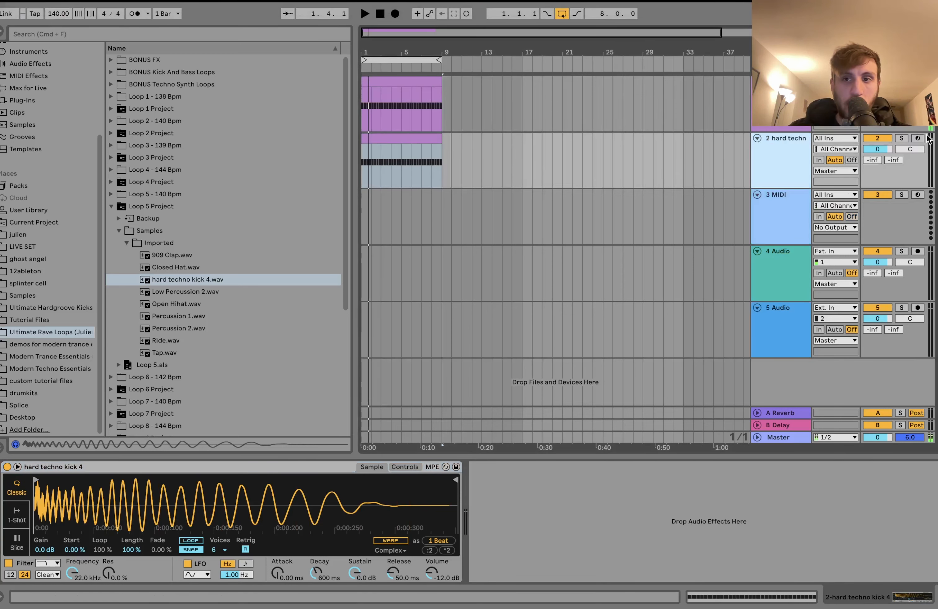
{"action": "left_click", "coordinate": [902, 139]}
Step: Enable Warp on the duplicate's kick sample and stretch it with the ×2 option during playback, moving its start point past the initial transient
{"action": "left_click", "coordinate": [391, 541]}
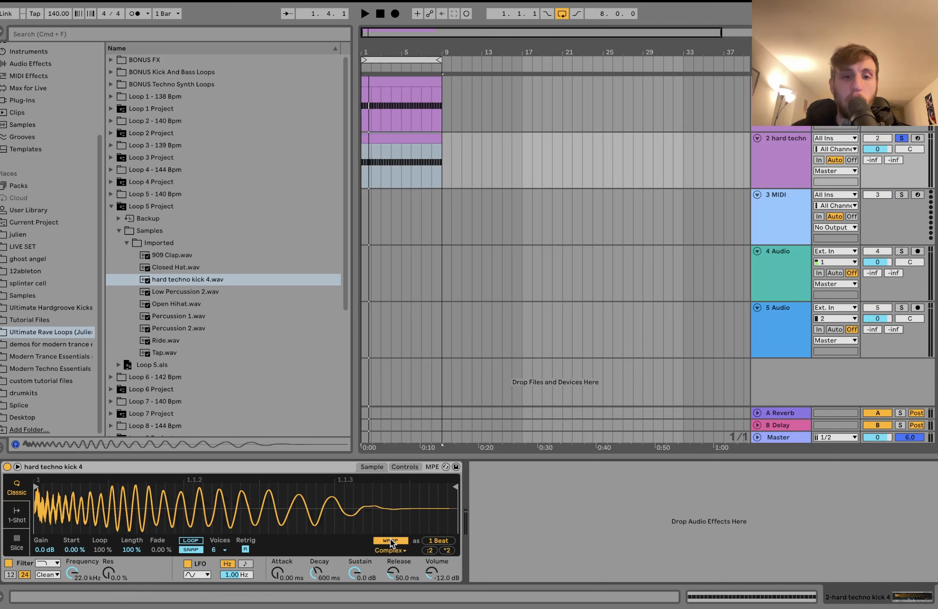
{"action": "left_click", "coordinate": [447, 551]}
{"action": "key", "text": "space"}
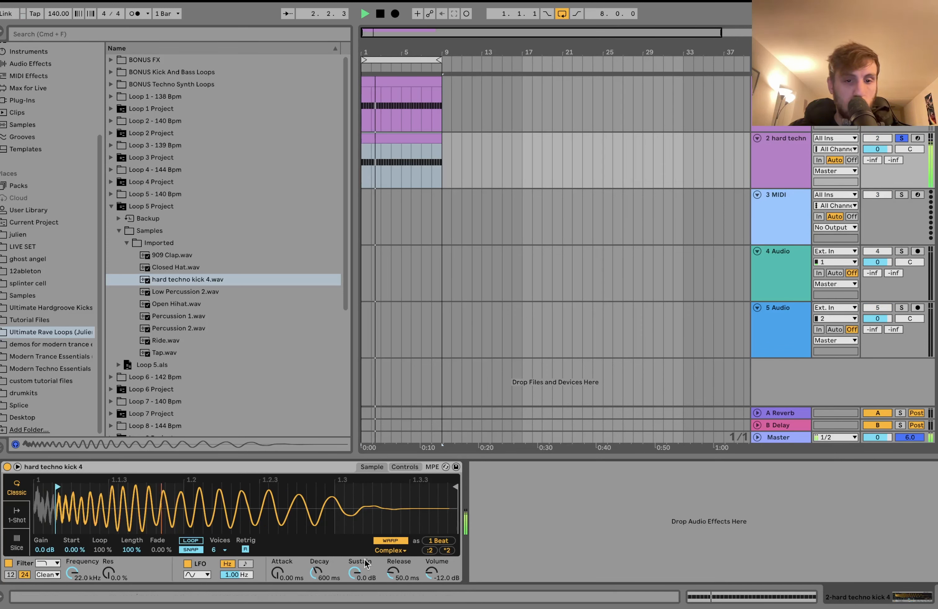
{"action": "left_click", "coordinate": [447, 551]}
Step: Transpose the duplicate's sample to -8 st, low-pass it at 214 Hz with 7.7 % resonance, and set its volume to -9.14 dB
{"action": "left_click", "coordinate": [404, 467]}
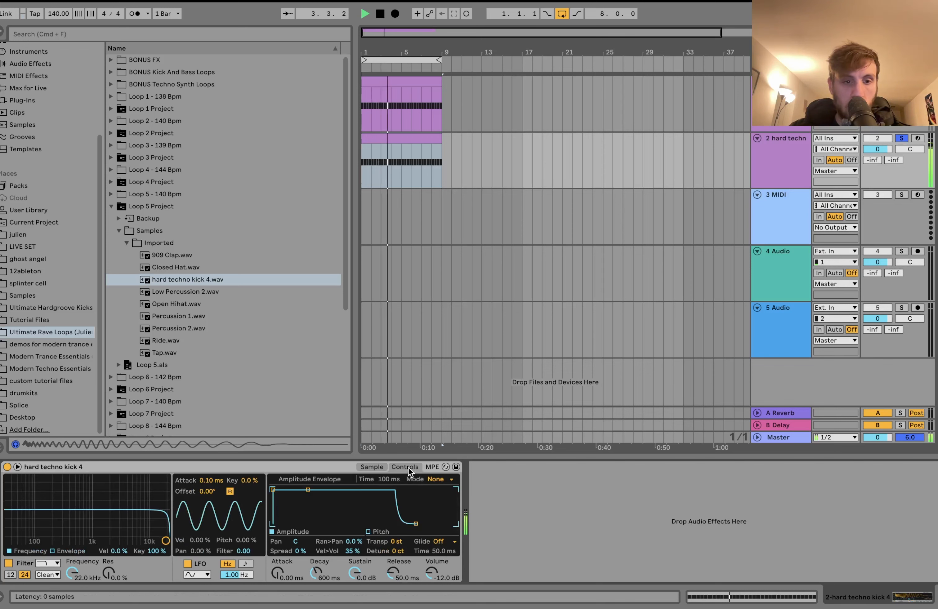
{"action": "left_click_drag", "start_coordinate": [397, 542], "coordinate": [397, 550]}
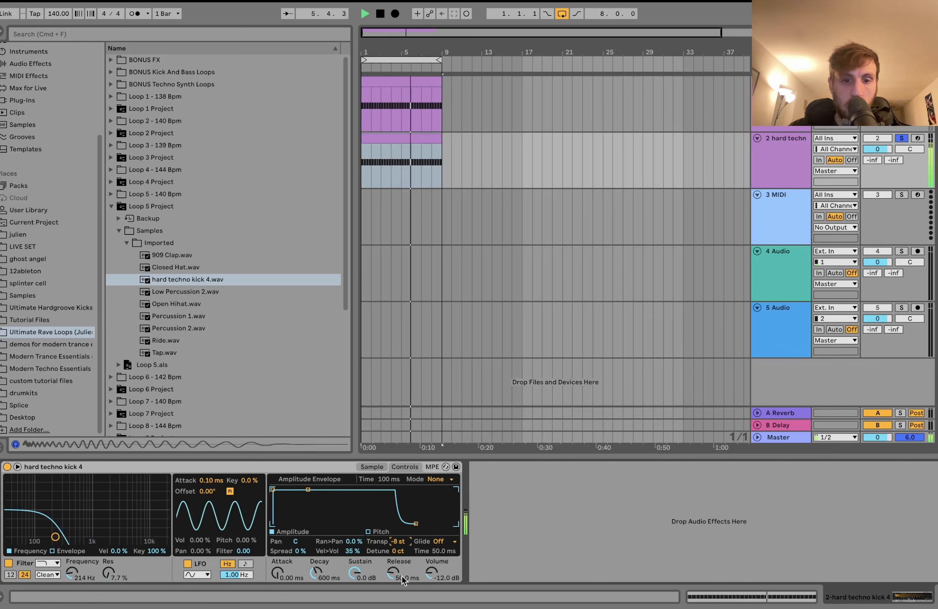
{"action": "left_click_drag", "start_coordinate": [431, 573], "coordinate": [431, 567]}
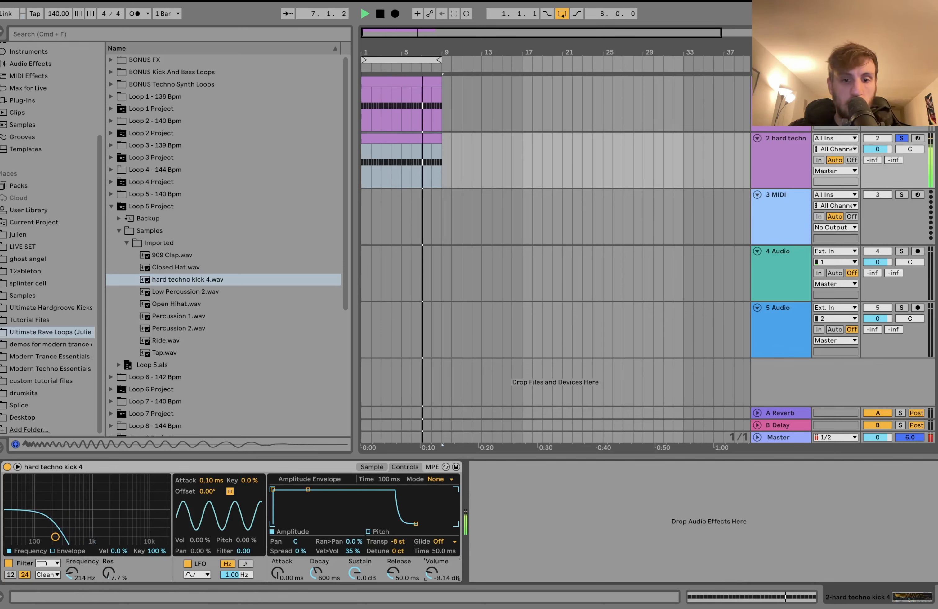
{"action": "key", "text": "space"}
Step: Add Auto Pan to the duplicated kick track, with 0° phase and the sawtooth waveform
{"action": "scroll", "coordinate": [37, 104], "scroll_direction": "up", "scroll_amount": 2}
{"action": "scroll", "coordinate": [37, 104], "scroll_direction": "up", "scroll_amount": 2}
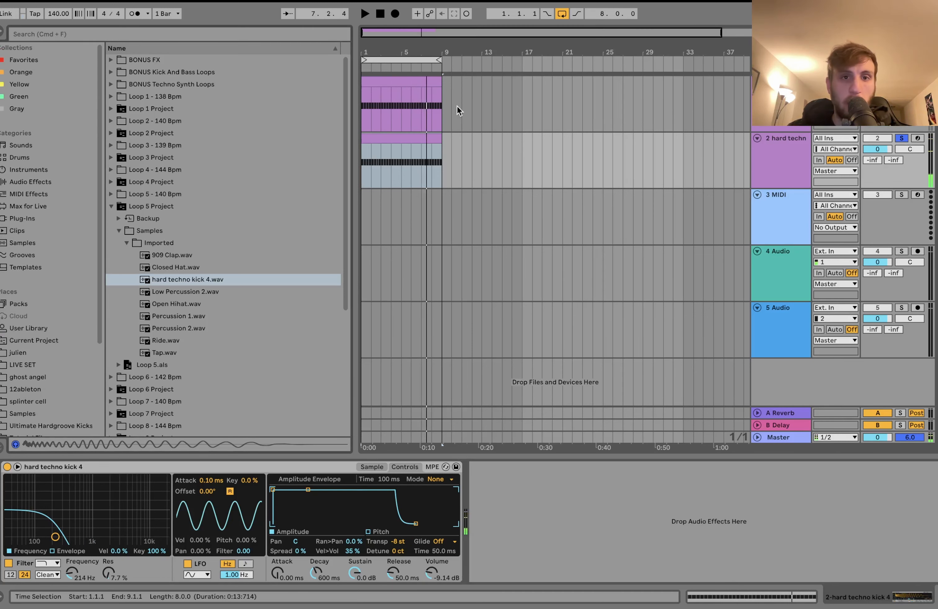
{"action": "left_click", "coordinate": [27, 186]}
{"action": "left_click_drag", "start_coordinate": [174, 109], "coordinate": [594, 581]}
{"action": "left_click_drag", "start_coordinate": [546, 536], "coordinate": [547, 552]}
{"action": "left_click", "coordinate": [588, 560]}
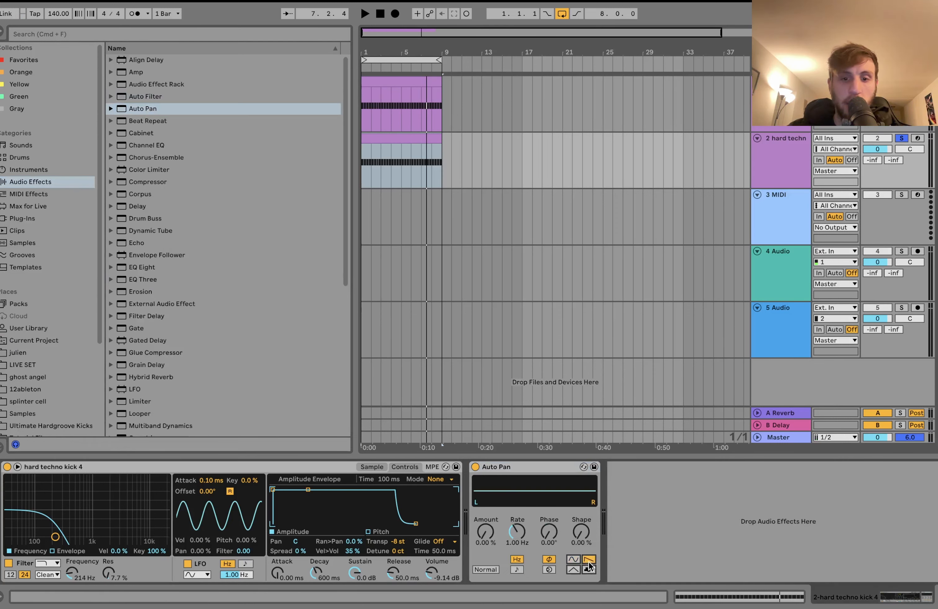
Step: Set Auto Pan to a synced 1/4 rate, 100 % amount, Invert and 28.6 % shape, and play the result
{"action": "left_click", "coordinate": [516, 569]}
{"action": "left_click", "coordinate": [515, 531]}
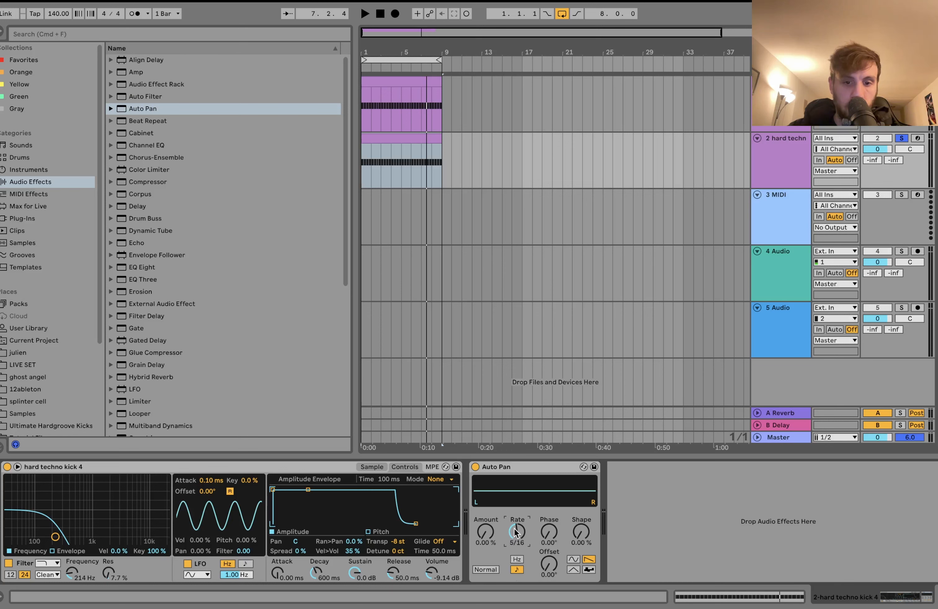
{"action": "left_click_drag", "start_coordinate": [485, 532], "coordinate": [486, 472]}
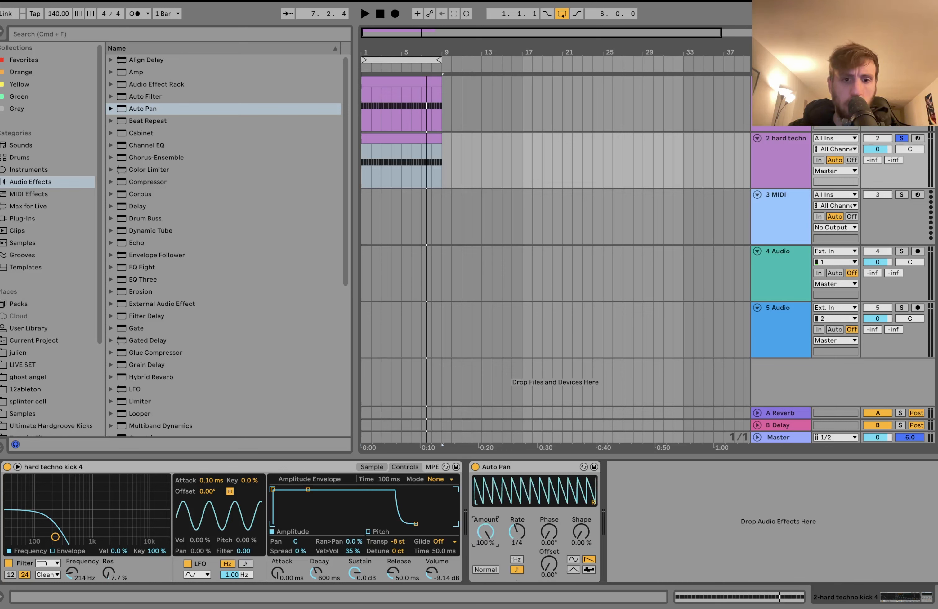
{"action": "left_click", "coordinate": [485, 569]}
{"action": "key", "text": "space"}
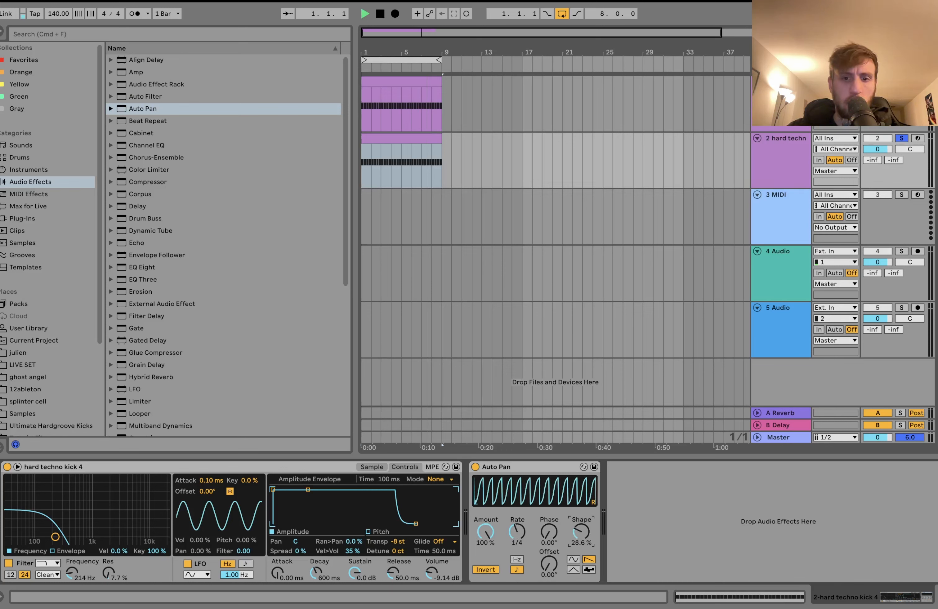
Step: Unsolo the duplicated kick track and set its volume to 0.8 dB while listening with the main kick
{"action": "left_click", "coordinate": [901, 138]}
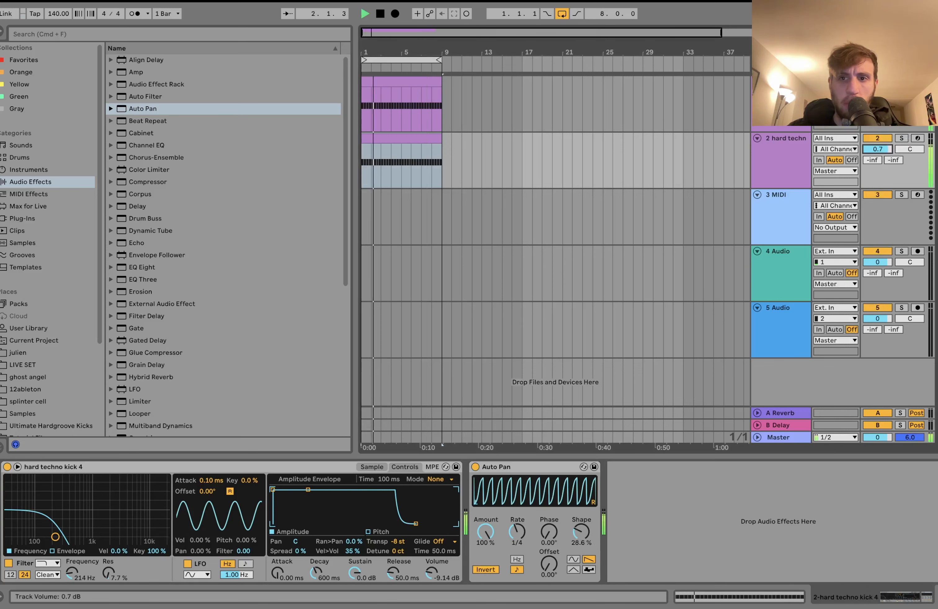
{"action": "left_click_drag", "start_coordinate": [885, 151], "coordinate": [885, 148]}
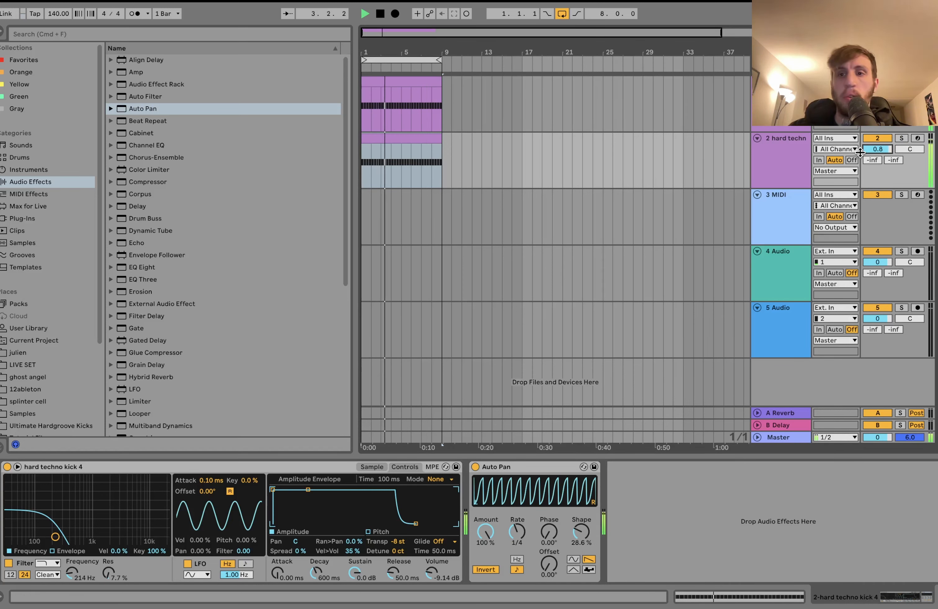
{"action": "key", "text": "space"}
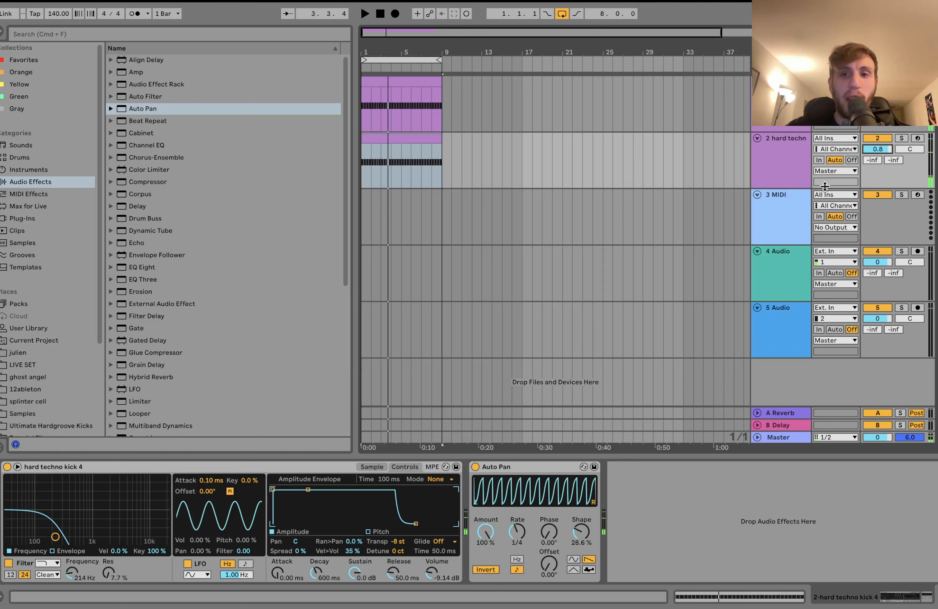
Step: Play the main kick and the rumble bass together to check how they sit
{"action": "left_click", "coordinate": [785, 214]}
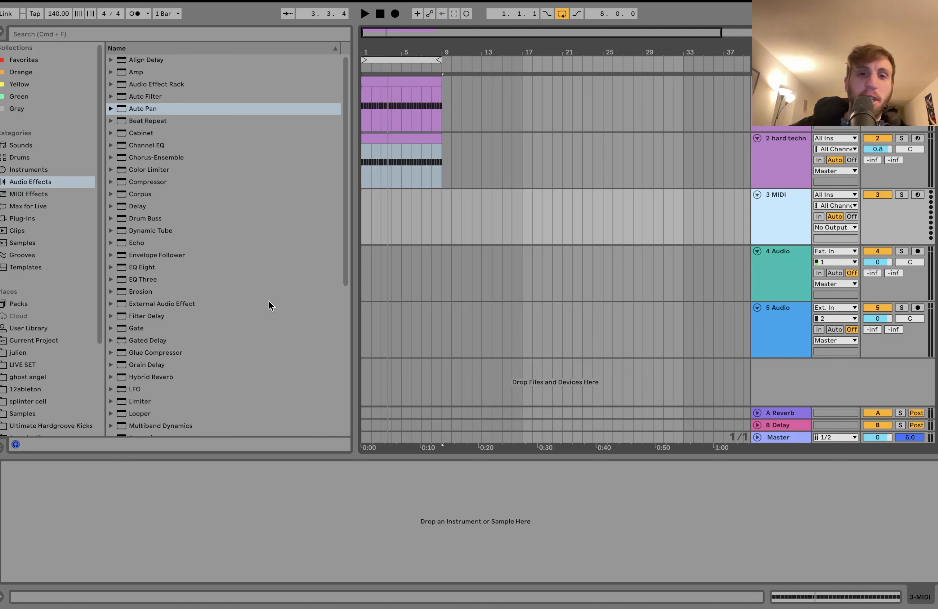
{"action": "key", "text": "space"}
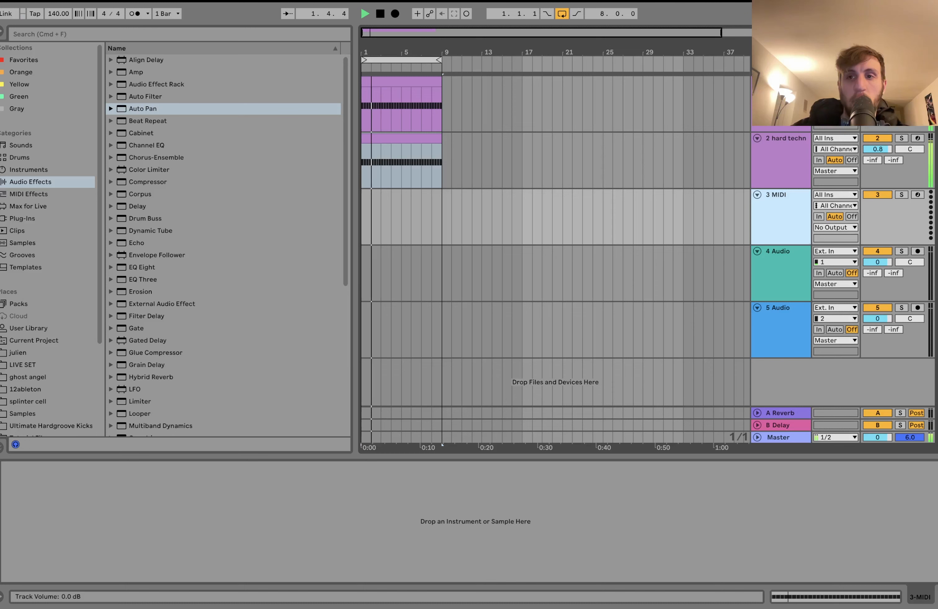
{"action": "key", "text": "space"}
{"action": "left_click", "coordinate": [774, 220]}
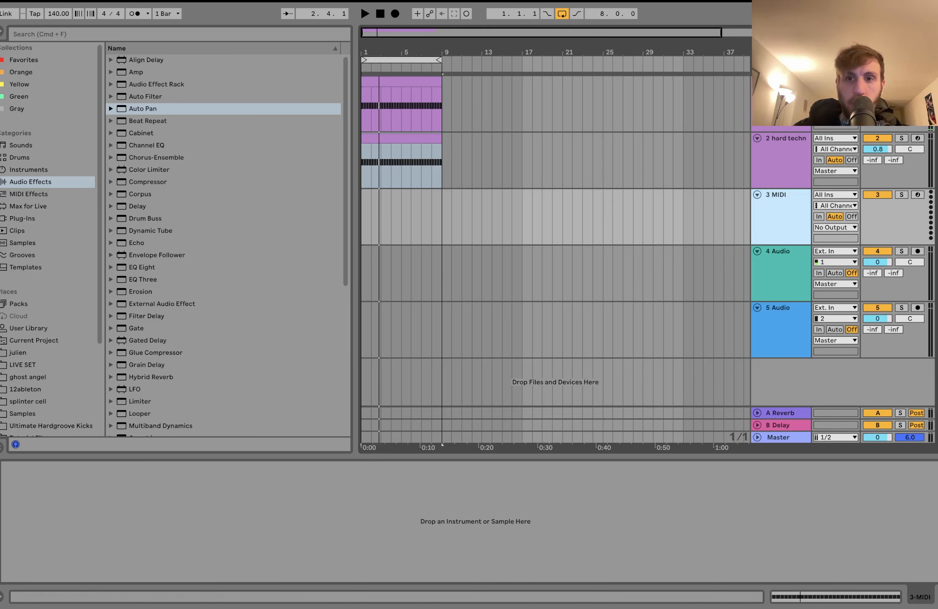
Step: Duplicate the main kick track and solo the copy
{"action": "left_click", "coordinate": [778, 104]}
{"action": "key", "text": "super+d"}
{"action": "left_click", "coordinate": [901, 138]}
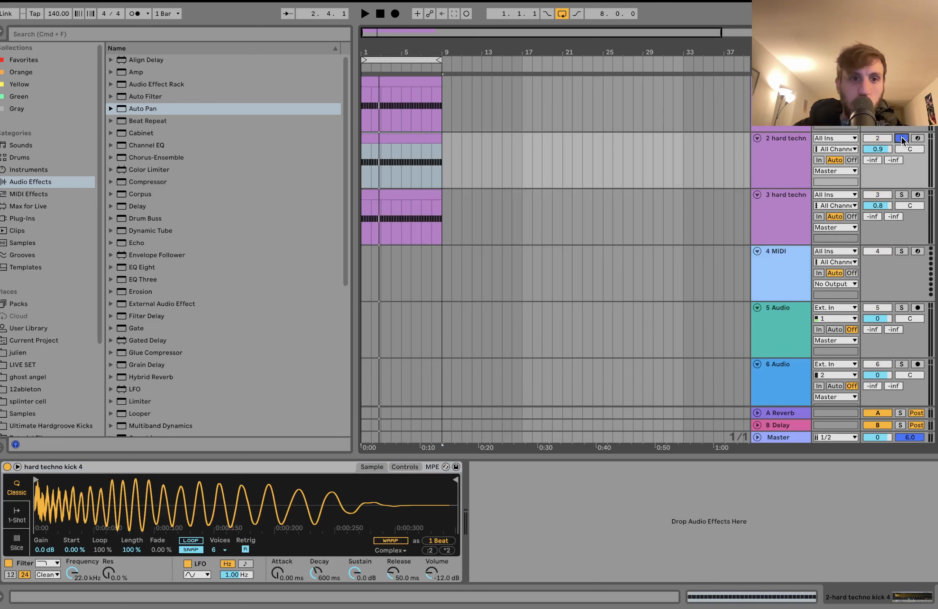
Step: Add Auto Filter to the soloed kick copy as a high-pass at 271 Hz with 9.3 % resonance, and play it
{"action": "double_click", "coordinate": [158, 98]}
{"action": "left_click", "coordinate": [528, 550]}
{"action": "left_click_drag", "start_coordinate": [552, 540], "coordinate": [554, 534]}
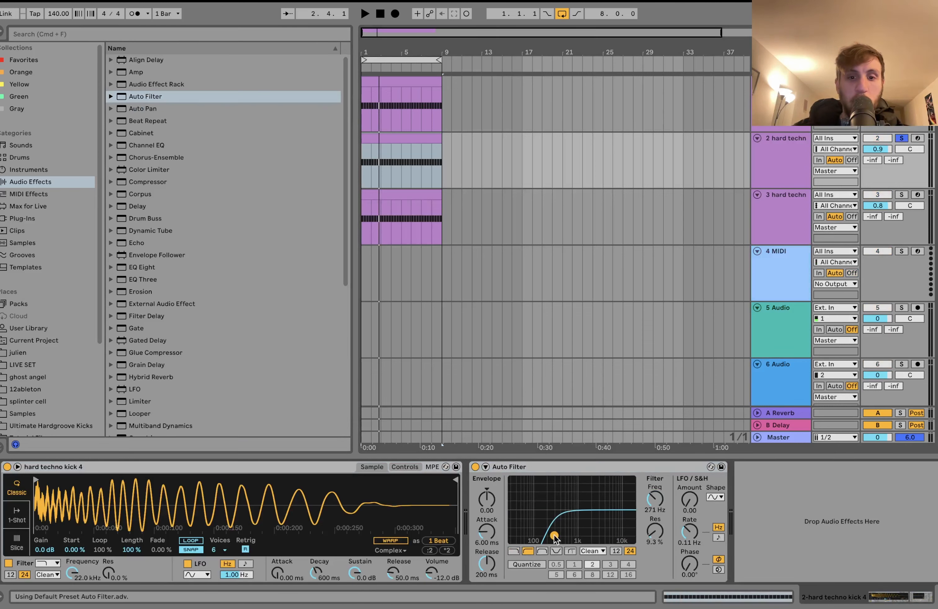
{"action": "key", "text": "space"}
Step: Add Overdrive after the filter, followed by a second Auto Filter set to high-pass at 1.01 kHz with 0 % resonance
{"action": "scroll", "coordinate": [206, 377], "scroll_direction": "down", "scroll_amount": 10}
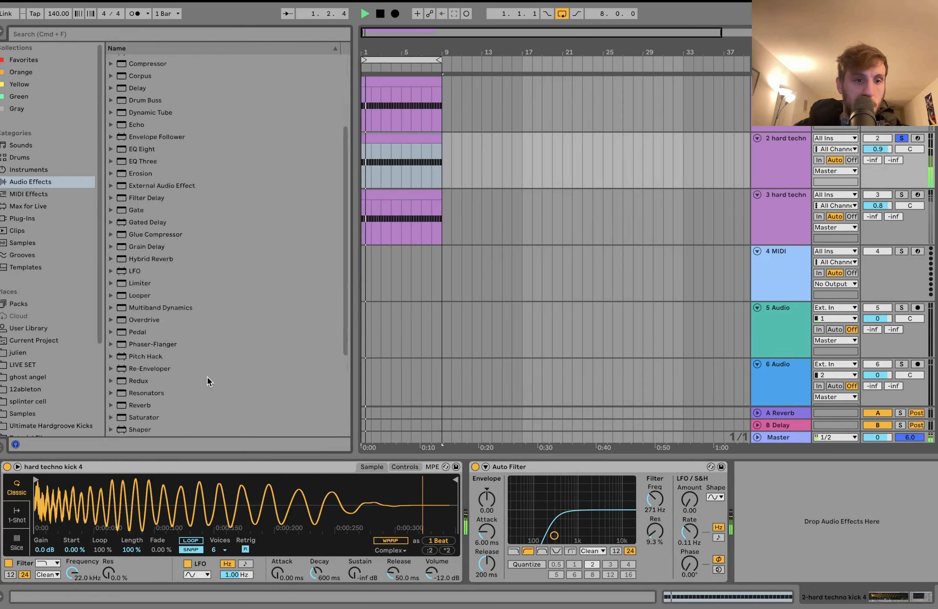
{"action": "double_click", "coordinate": [139, 186]}
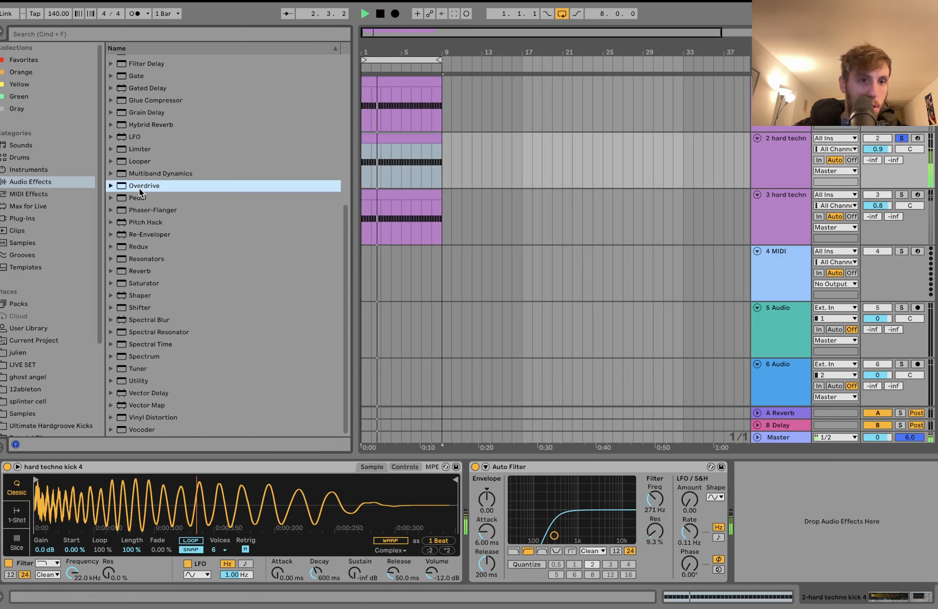
{"action": "scroll", "coordinate": [150, 178], "scroll_direction": "up", "scroll_amount": 10}
{"action": "double_click", "coordinate": [156, 96]}
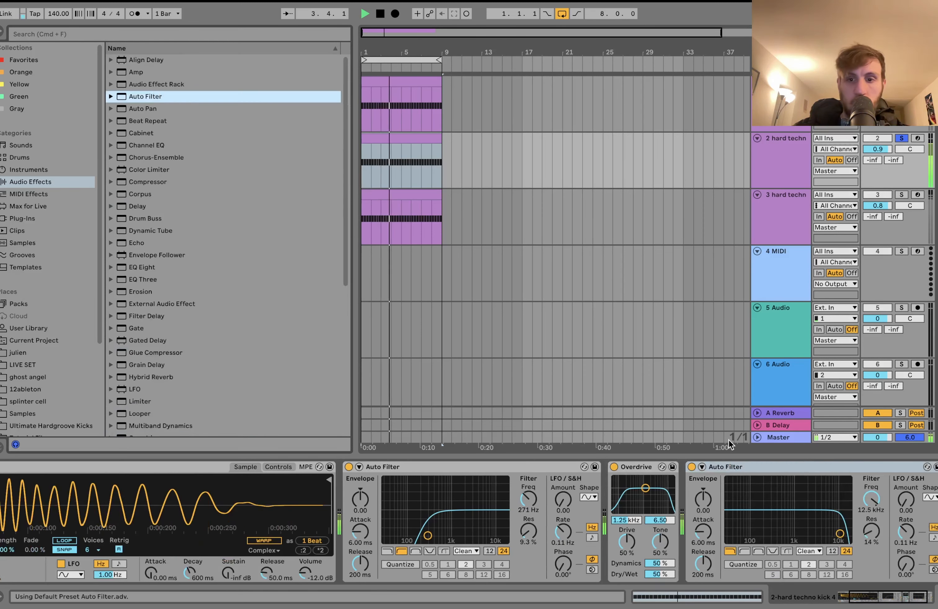
{"action": "left_click", "coordinate": [744, 551]}
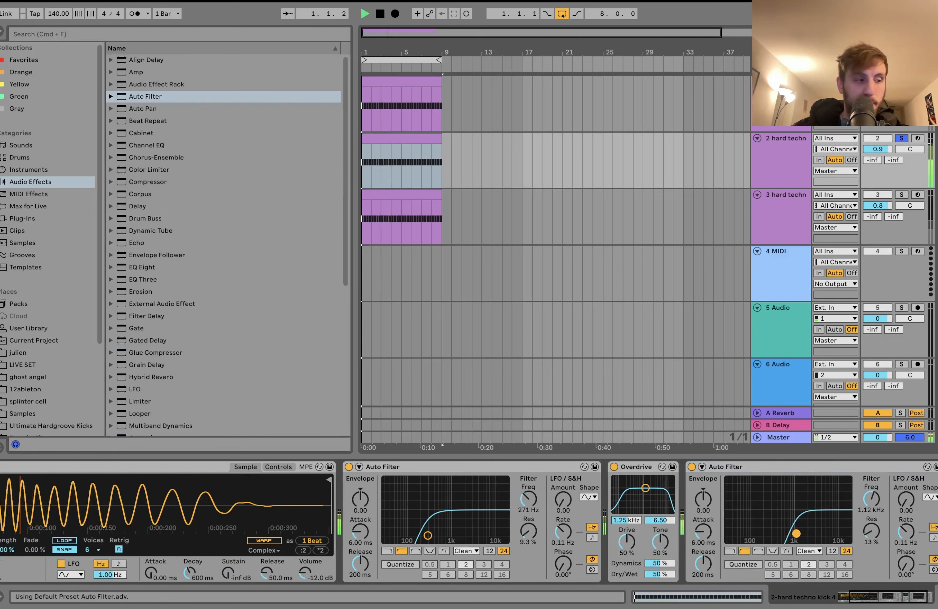
{"action": "key", "text": "space"}
{"action": "left_click_drag", "start_coordinate": [839, 533], "coordinate": [793, 536]}
Step: Unsolo the distorted kick copy, lower its track volume to -14.1 dB, and set Overdrive to 47 % drive and 100 % dry/wet
{"action": "left_click", "coordinate": [901, 139]}
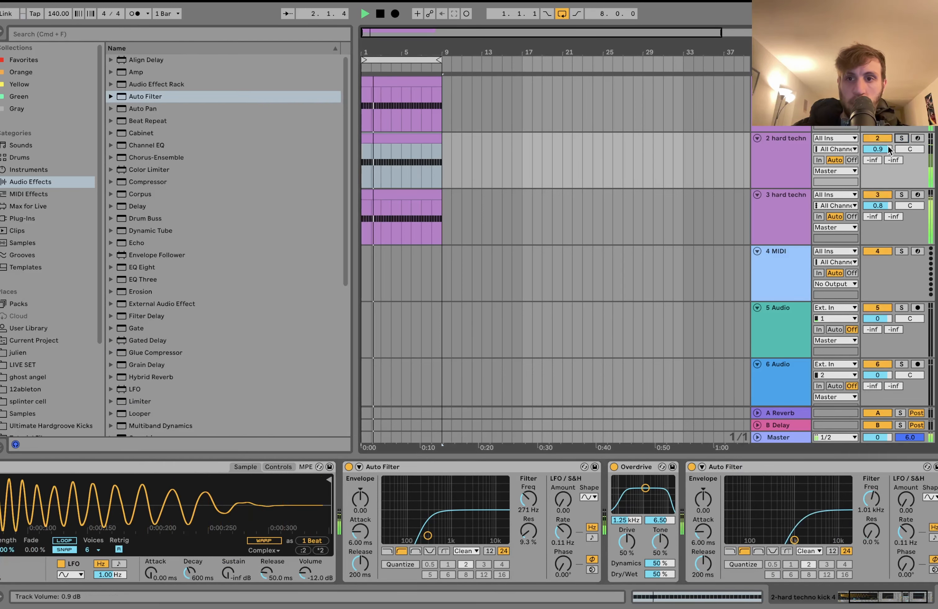
{"action": "left_click_drag", "start_coordinate": [879, 149], "coordinate": [879, 171]}
{"action": "key", "text": "space"}
{"action": "key", "text": "space"}
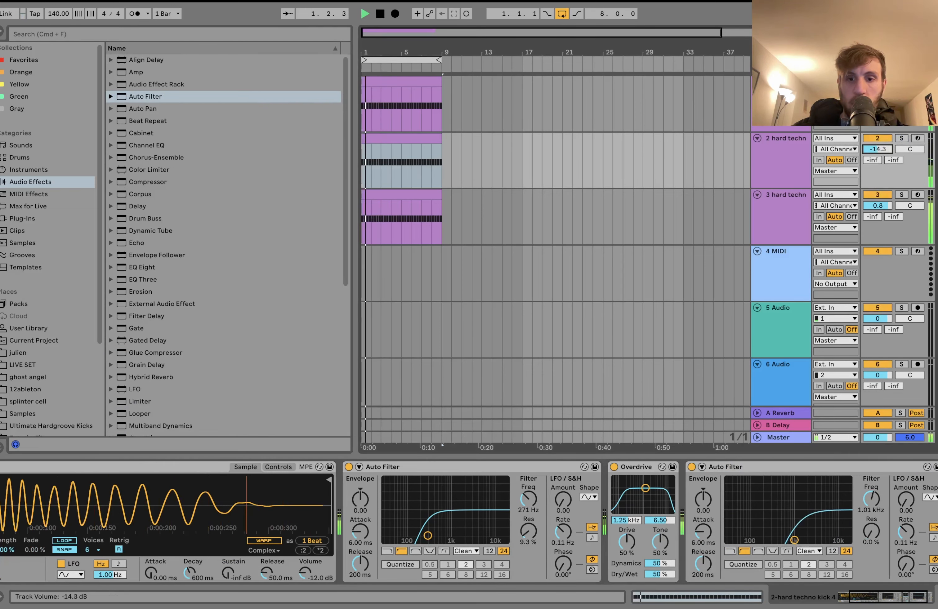
{"action": "left_click_drag", "start_coordinate": [659, 574], "coordinate": [626, 545]}
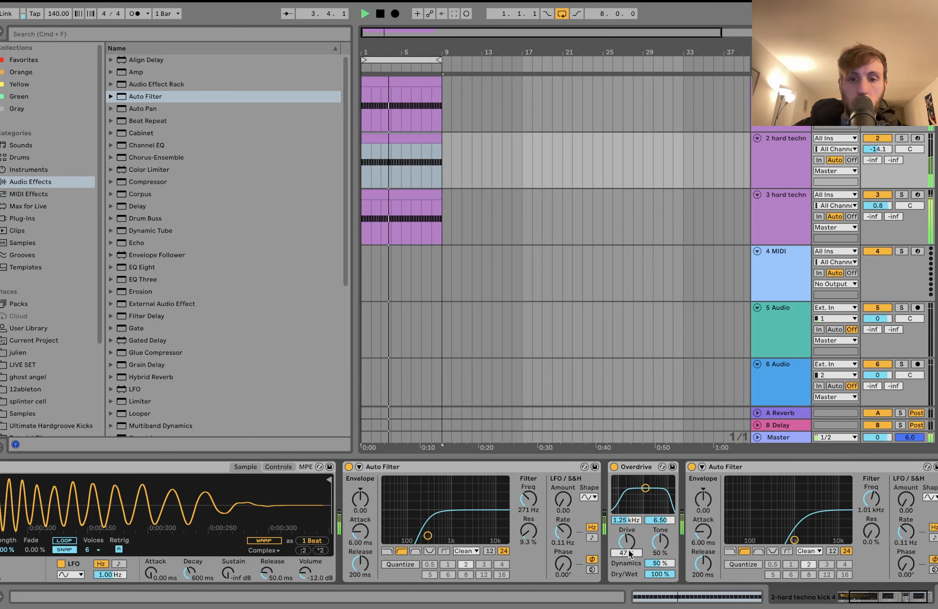
{"action": "left_click", "coordinate": [883, 138]}
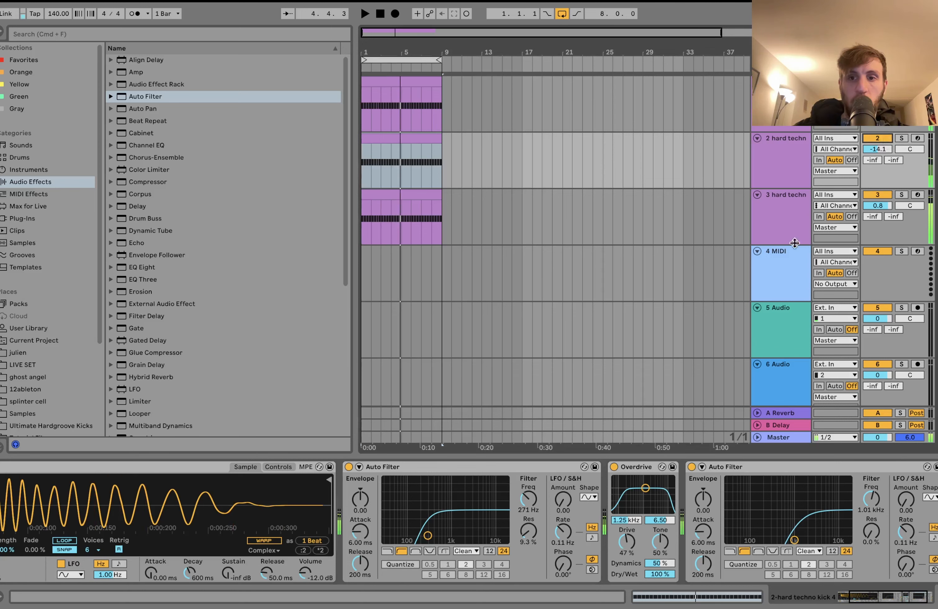
Step: Load Open Hihat.wav from Loop 5 Project onto the empty MIDI track and create an empty four-bar MIDI clip there
{"action": "left_click", "coordinate": [790, 253]}
{"action": "scroll", "coordinate": [86, 389], "scroll_direction": "down", "scroll_amount": 5}
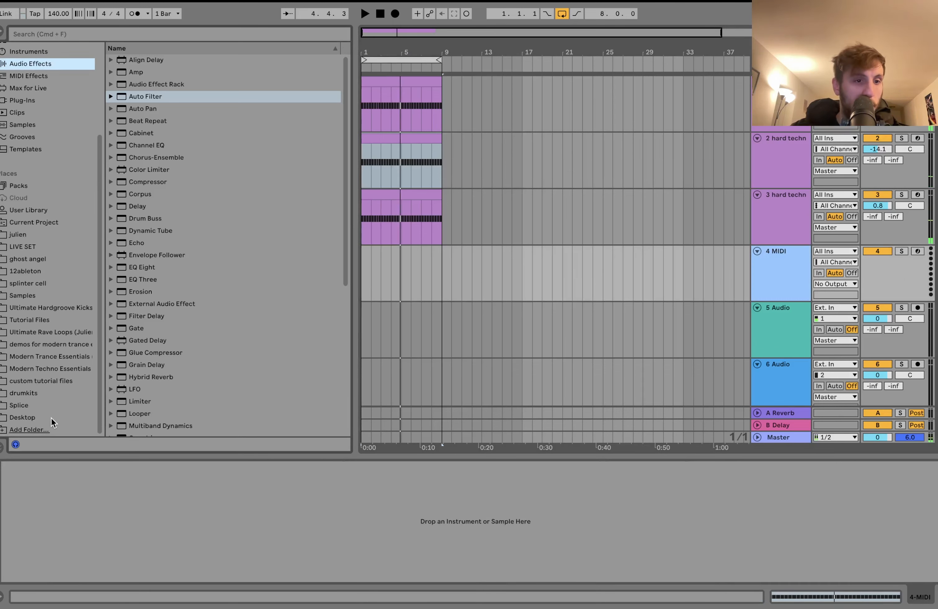
{"action": "left_click", "coordinate": [51, 332]}
{"action": "double_click", "coordinate": [191, 303]}
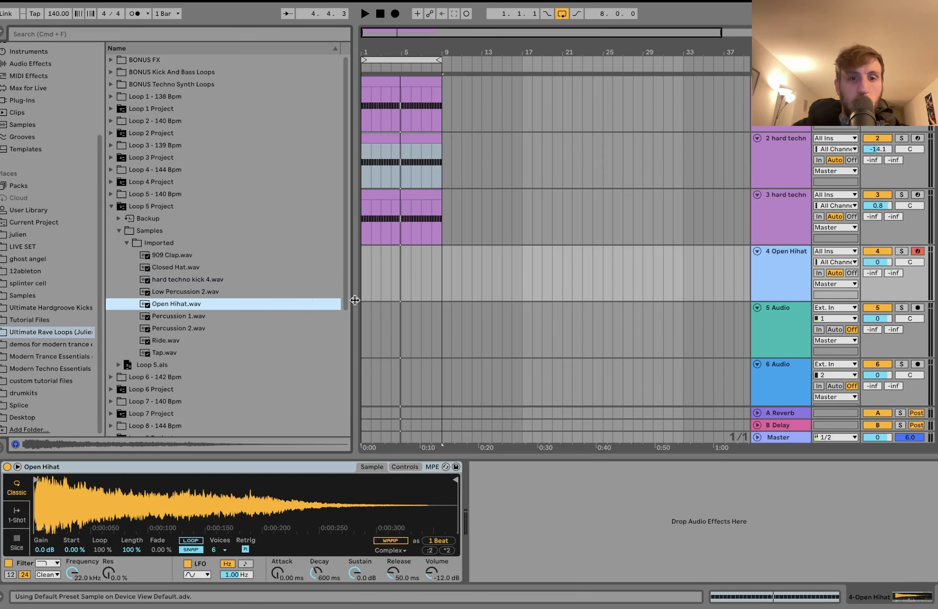
{"action": "left_click_drag", "start_coordinate": [407, 285], "coordinate": [342, 278]}
{"action": "key", "text": "super+shift+m"}
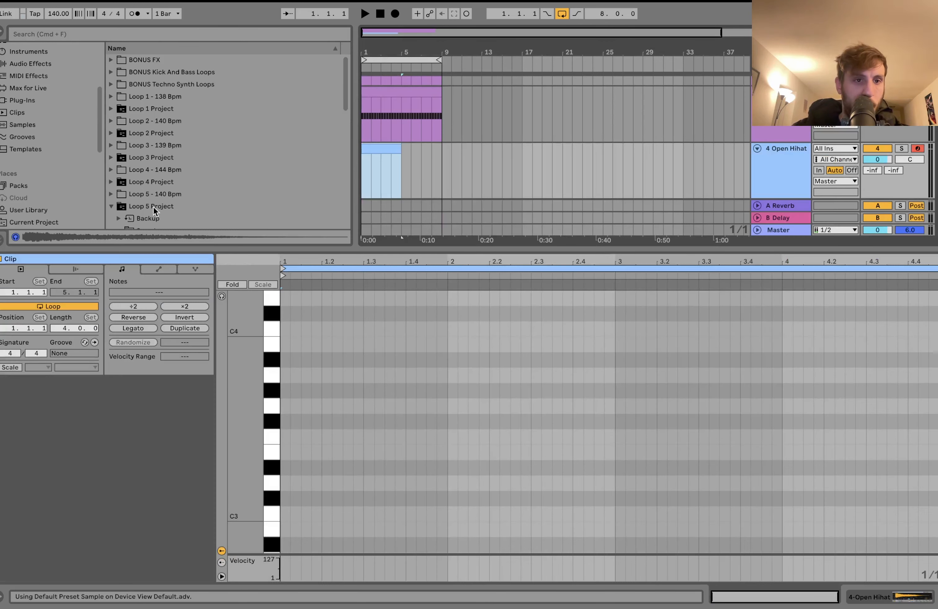
Step: Preview the imported samples in Loop 4 Project, replace the hihat with its Open Hihat.wav, and start playback briefly
{"action": "left_click", "coordinate": [116, 184]}
{"action": "key", "text": "Right"}
{"action": "key", "text": "Down"}
{"action": "key", "text": "Down"}
{"action": "key", "text": "Down"}
{"action": "key", "text": "Down"}
{"action": "key", "text": "Down"}
{"action": "key", "text": "Down"}
{"action": "key", "text": "Down"}
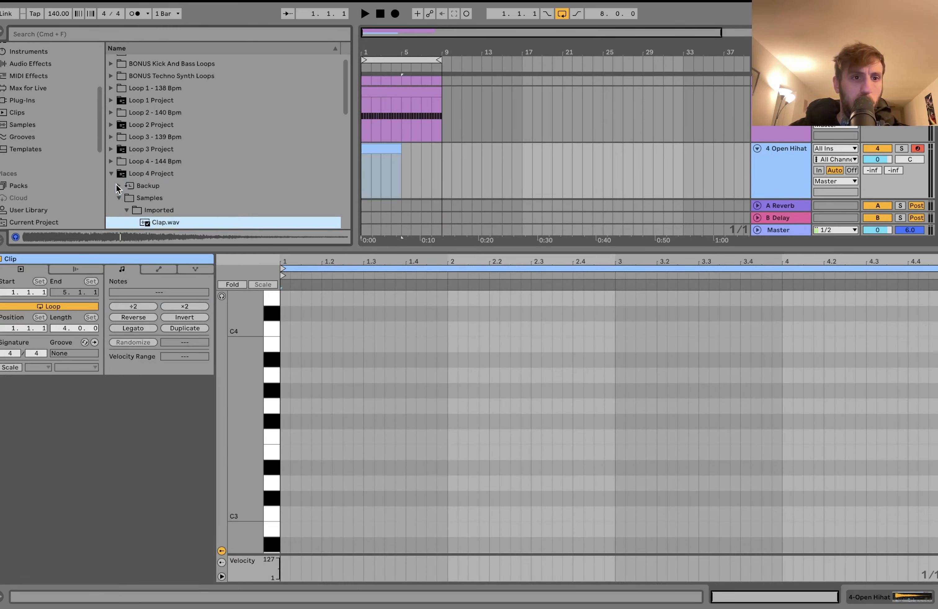
{"action": "key", "text": "Up"}
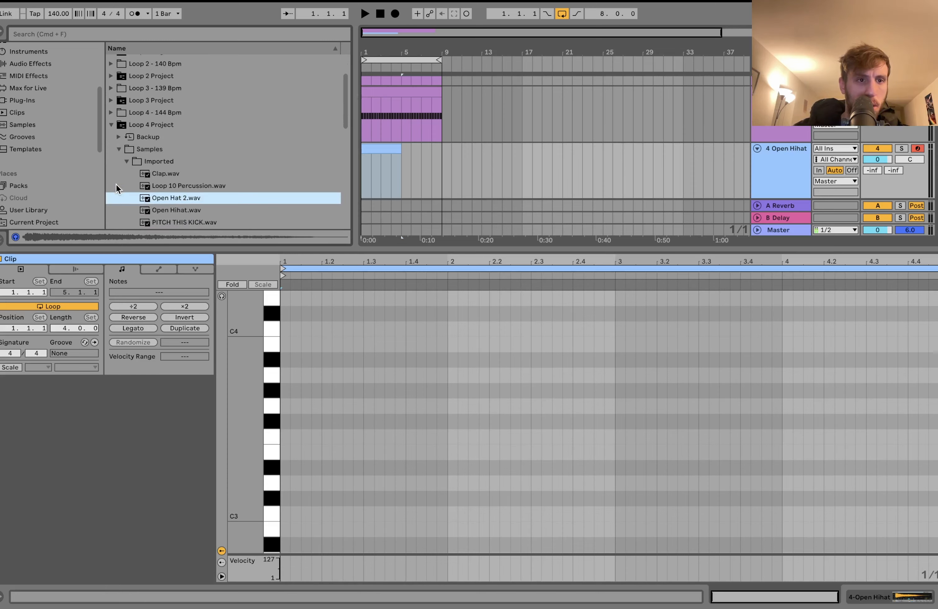
{"action": "key", "text": "Down"}
{"action": "key", "text": "Return"}
{"action": "key", "text": "space"}
{"action": "double_click", "coordinate": [386, 215]}
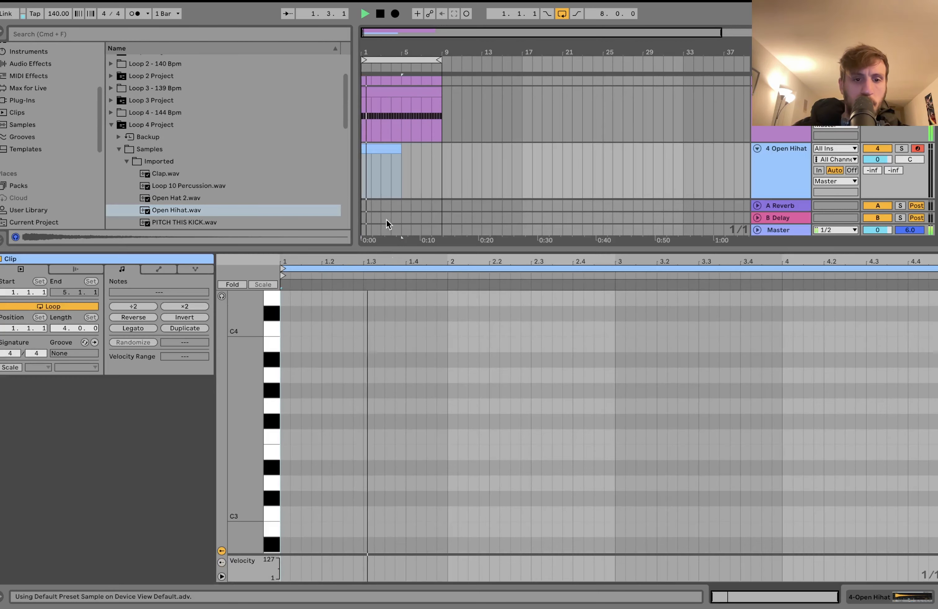
{"action": "key", "text": "space"}
Step: Add a C3 note at 1.1.3 in the hihat clip and lengthen it to one beat
{"action": "double_click", "coordinate": [305, 515]}
{"action": "key", "text": "shift+Right"}
{"action": "key", "text": "shift+Right"}
{"action": "key", "text": "shift+Right"}
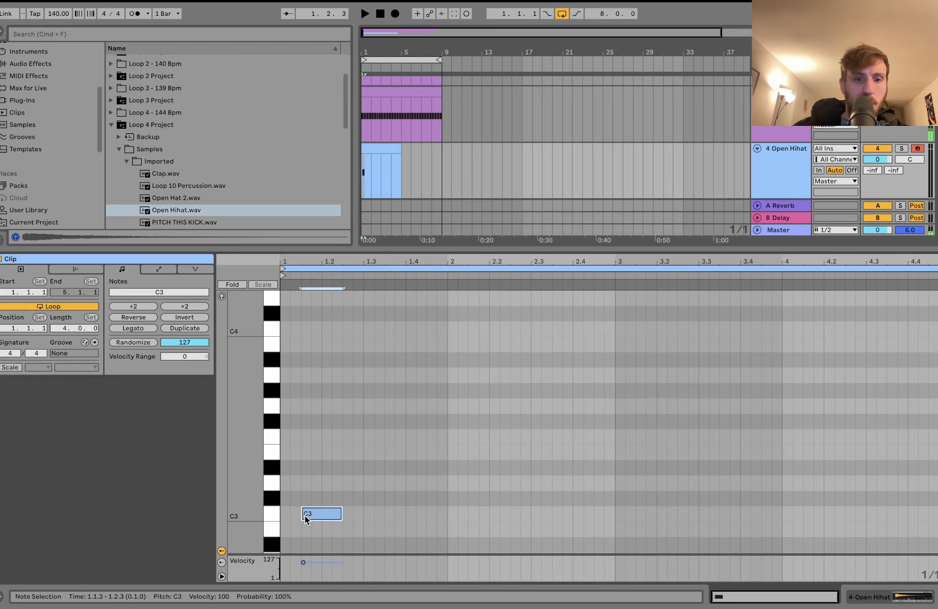
Step: Duplicate the C3 note across the four-bar clip so the hihat hits every offbeat, and play the result
{"action": "key", "text": "super+d"}
{"action": "key", "text": "super+a"}
{"action": "key", "text": "super+d"}
{"action": "key", "text": "super+a"}
{"action": "key", "text": "super+d"}
{"action": "key", "text": "super+a"}
{"action": "key", "text": "super+d"}
{"action": "key", "text": "space"}
{"action": "key", "text": "super+a"}
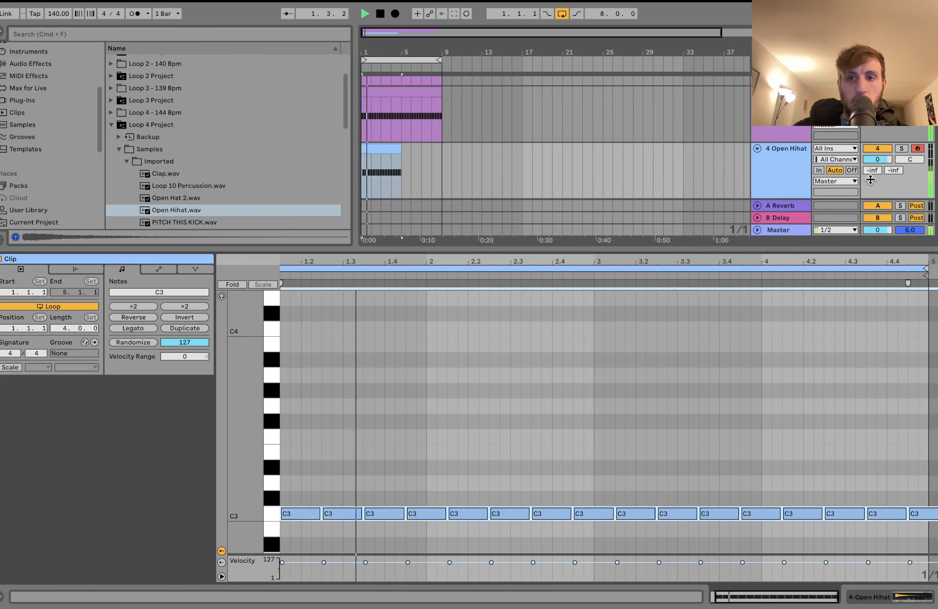
Step: Extend the open hihat part to eight bars, ending at 9.1.1
{"action": "double_click", "coordinate": [783, 178]}
{"action": "left_click_drag", "start_coordinate": [402, 217], "coordinate": [440, 225]}
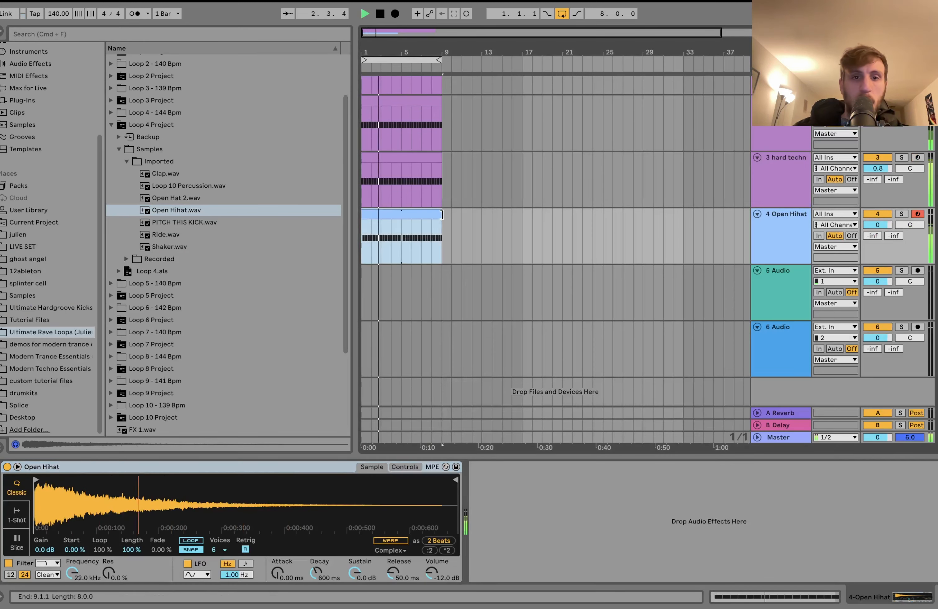
{"action": "key", "text": "space"}
Step: Set the hihat sampler's volume to -4.57 dB with a 60.0 s release, and its track volume to -5.4 dB
{"action": "left_click_drag", "start_coordinate": [392, 572], "coordinate": [392, 546]}
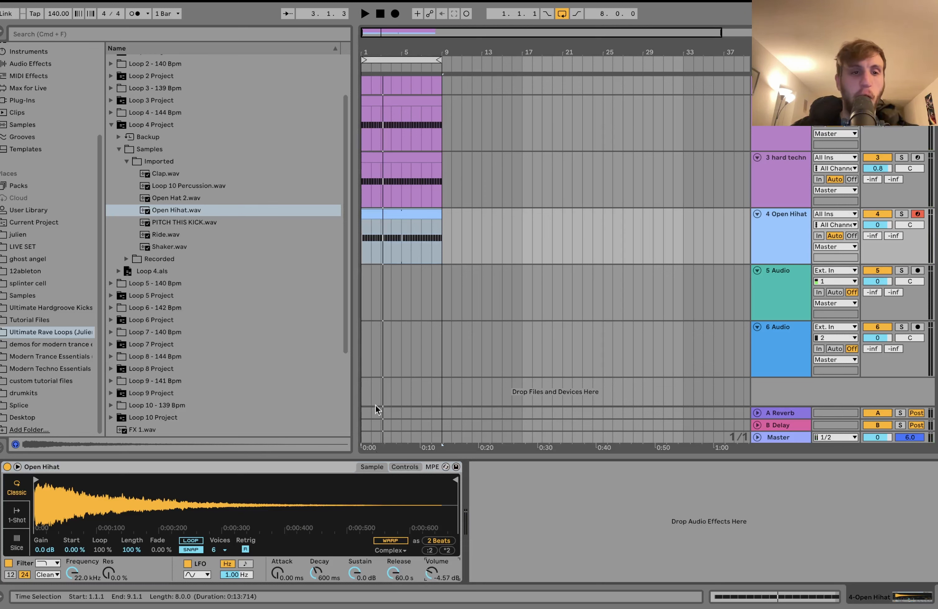
{"action": "key", "text": "space"}
{"action": "left_click_drag", "start_coordinate": [875, 225], "coordinate": [875, 238]}
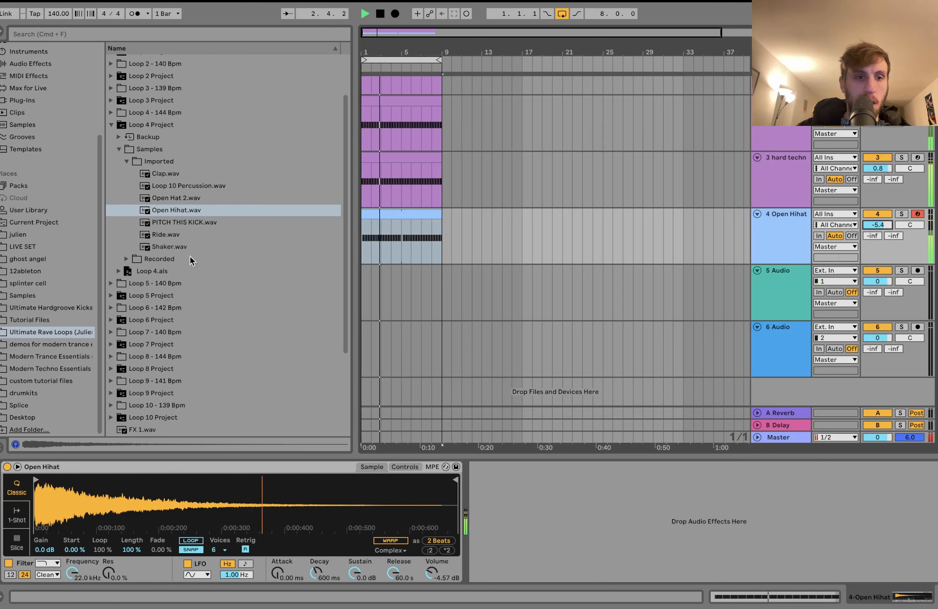
Step: Import the 7-Shaker and 5-Ride tracks from Loop 4.als below the open hihat, and play the loop
{"action": "left_click", "coordinate": [118, 271]}
{"action": "key", "text": "space"}
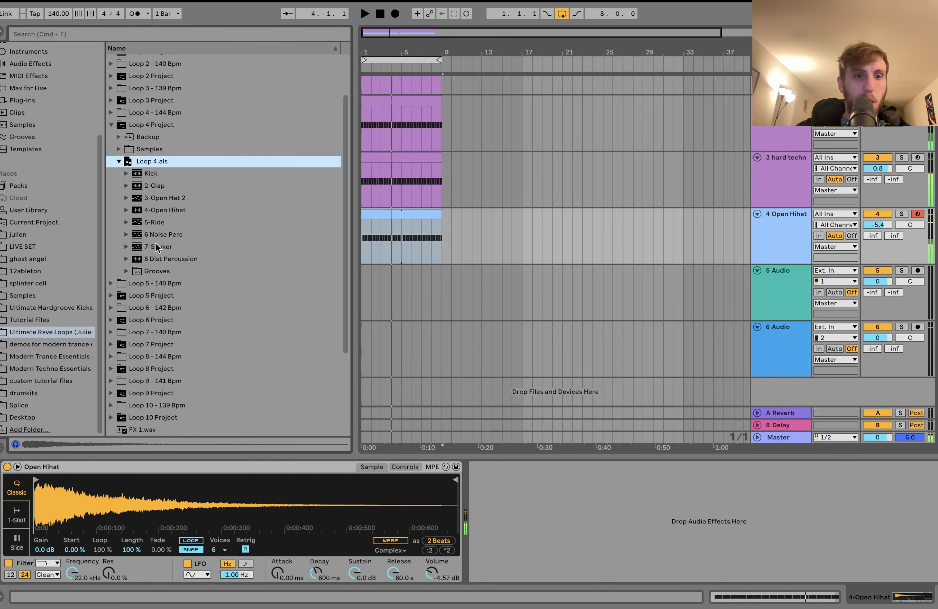
{"action": "left_click_drag", "start_coordinate": [157, 247], "coordinate": [412, 283]}
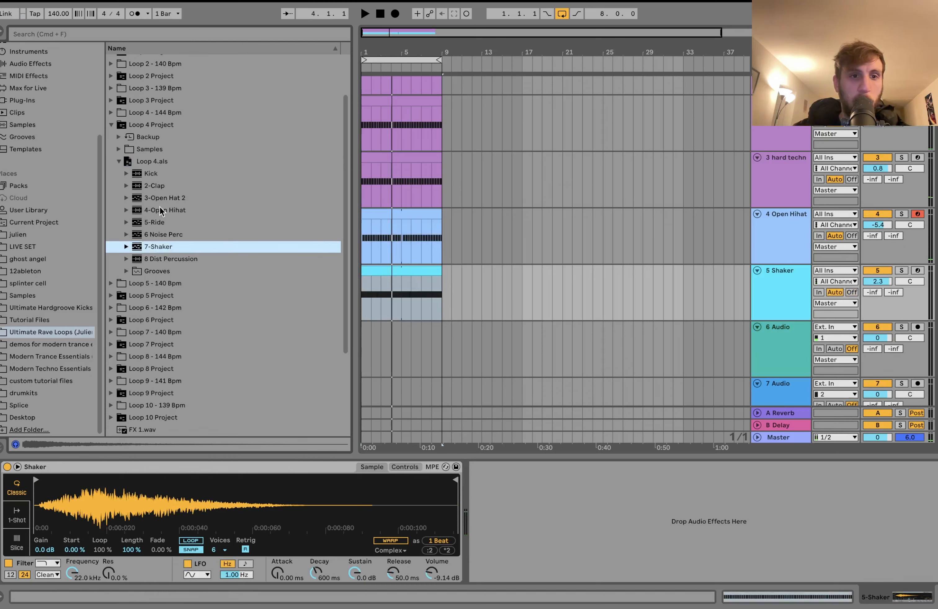
{"action": "left_click_drag", "start_coordinate": [158, 222], "coordinate": [450, 273]}
{"action": "key", "text": "space"}
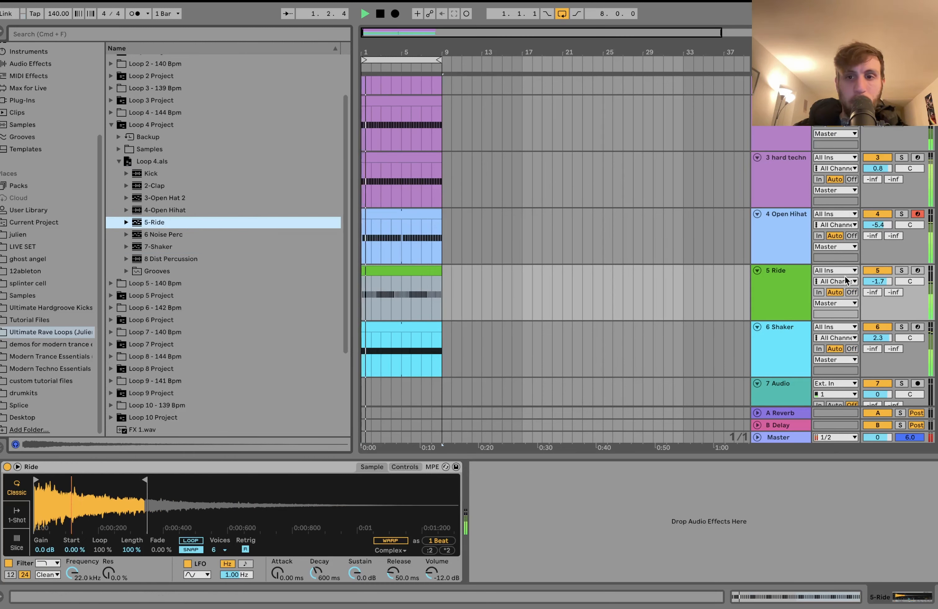
Step: Lower the ride and shaker, and bring all tracks down 2 dB together, with Ride at -4.9 dB and Shaker at -4.8 dB
{"action": "left_click_drag", "start_coordinate": [877, 282], "coordinate": [877, 287]}
{"action": "mouse_move", "coordinate": [877, 339]}
{"action": "left_mouse_down"}
{"action": "mouse_move", "coordinate": [877, 356]}
{"action": "mouse_move", "coordinate": [877, 337]}
{"action": "mouse_move", "coordinate": [877, 346]}
{"action": "left_mouse_up"}
{"action": "left_click", "coordinate": [789, 341]}
{"action": "key", "text": "super+a"}
{"action": "scroll", "coordinate": [877, 341], "scroll_direction": "down", "scroll_amount": 3}
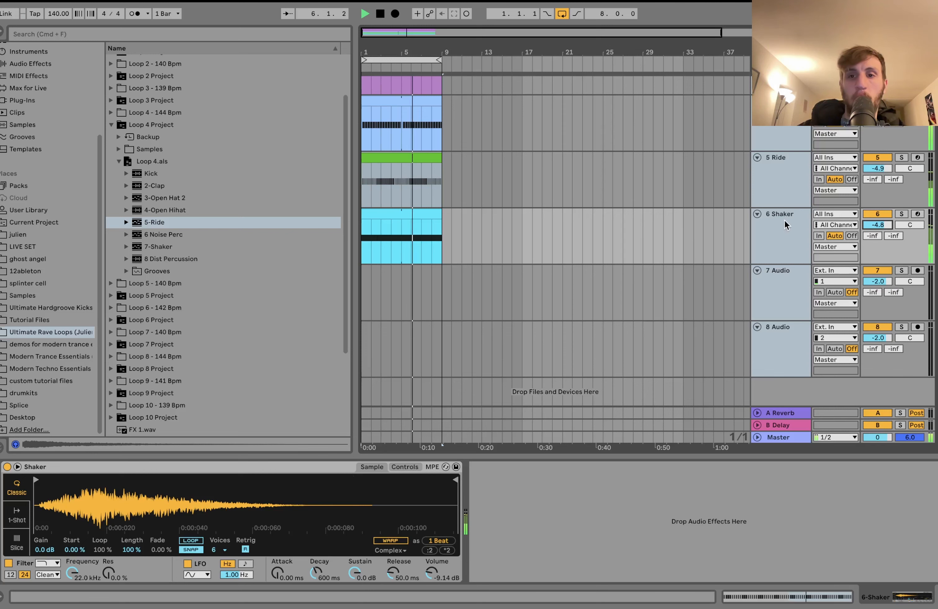
{"action": "left_click", "coordinate": [783, 291]}
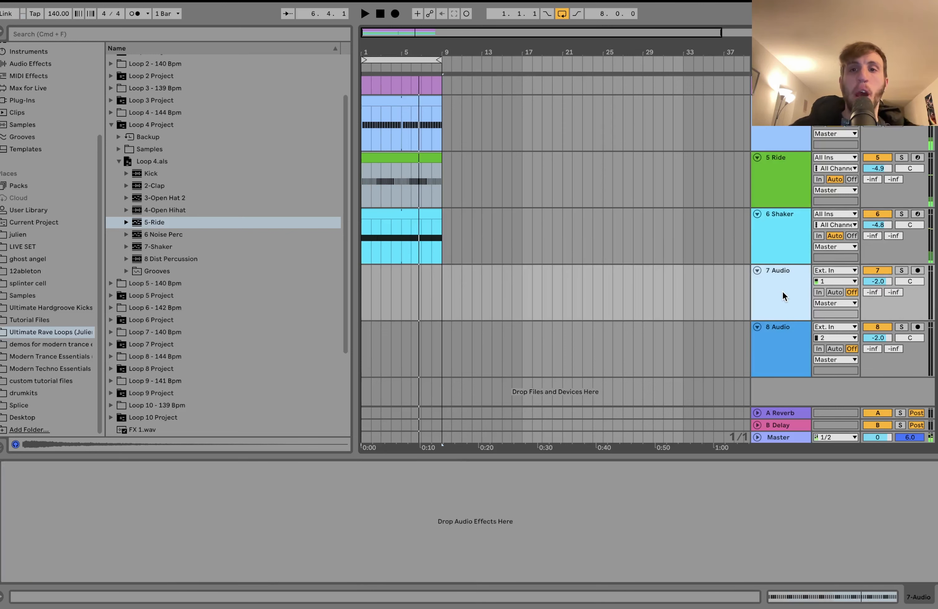
Step: Play the full loop to check the balance of kicks, rumble, hihat, ride and shaker
{"action": "scroll", "coordinate": [782, 291], "scroll_direction": "up", "scroll_amount": 4}
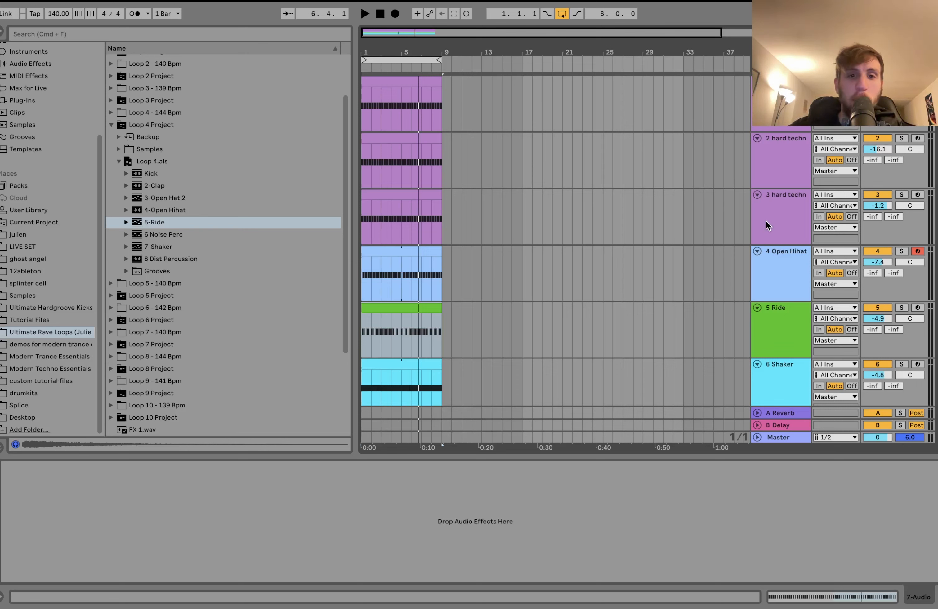
{"action": "key", "text": "space"}
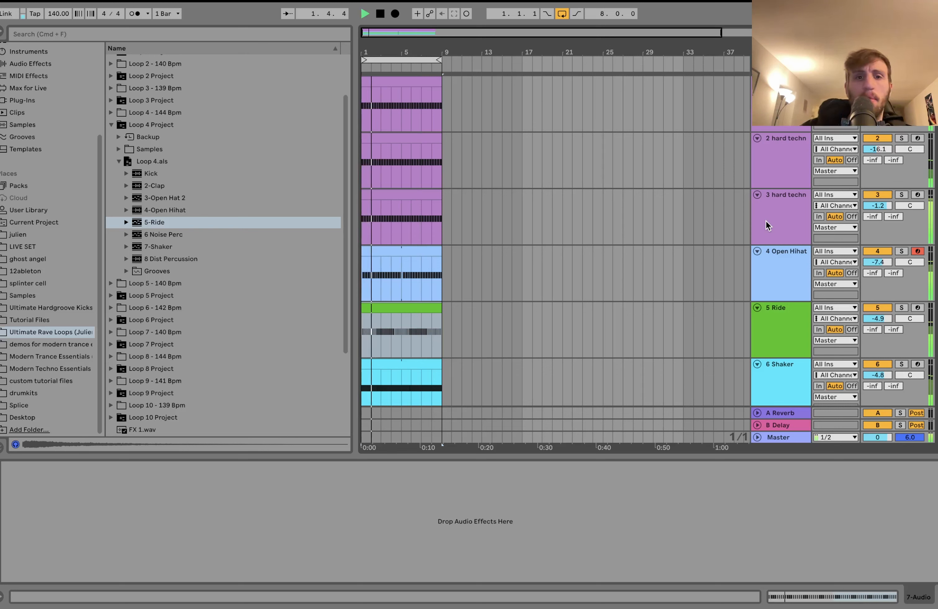
{"action": "key", "text": "space"}
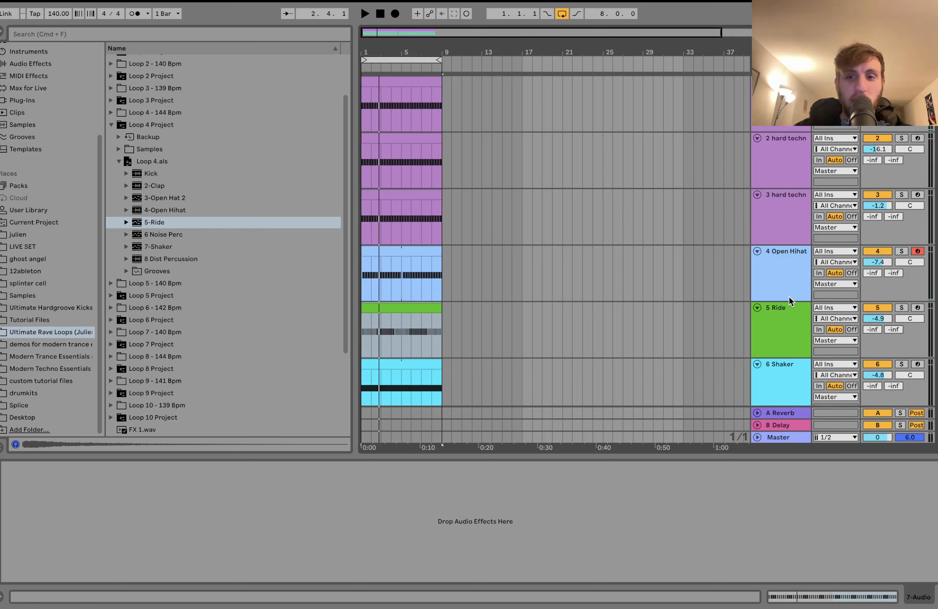
{"action": "scroll", "coordinate": [788, 296], "scroll_direction": "down", "scroll_amount": 5}
{"action": "scroll", "coordinate": [765, 221], "scroll_direction": "up", "scroll_amount": 5}
Step: Set the rumble bass track's volume to -0.6 dB while the loop plays
{"action": "left_click", "coordinate": [765, 129]}
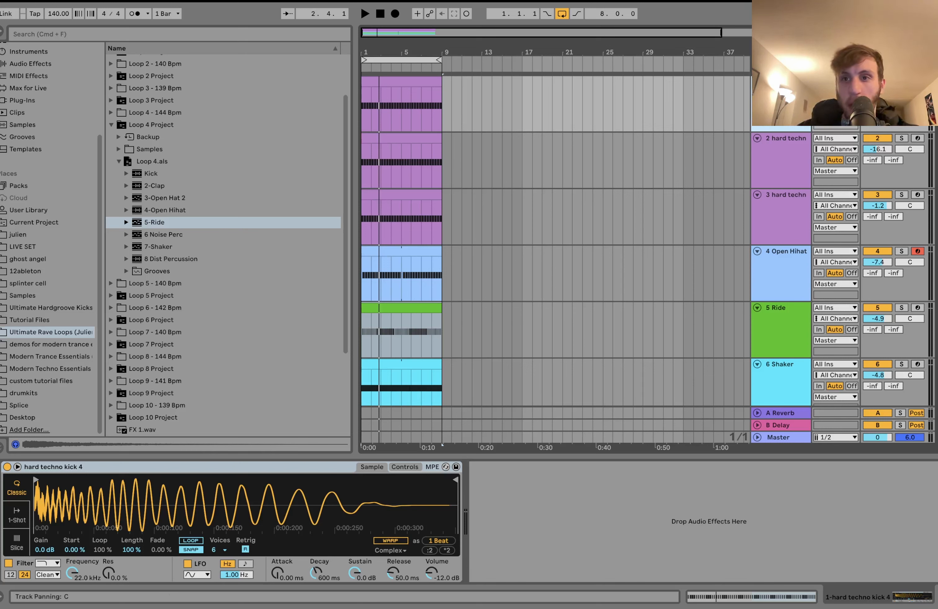
{"action": "key", "text": "space"}
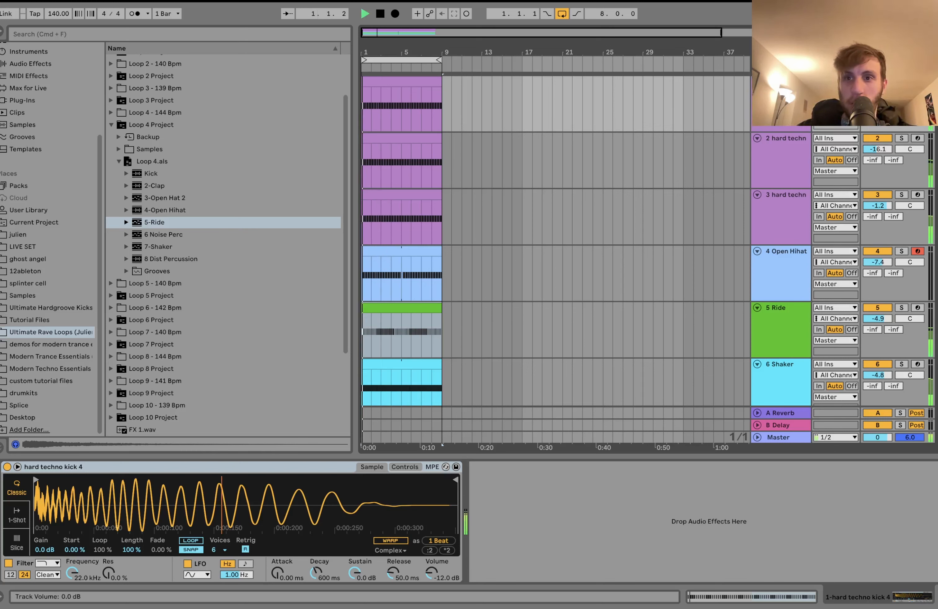
{"action": "left_click_drag", "start_coordinate": [877, 205], "coordinate": [877, 209]}
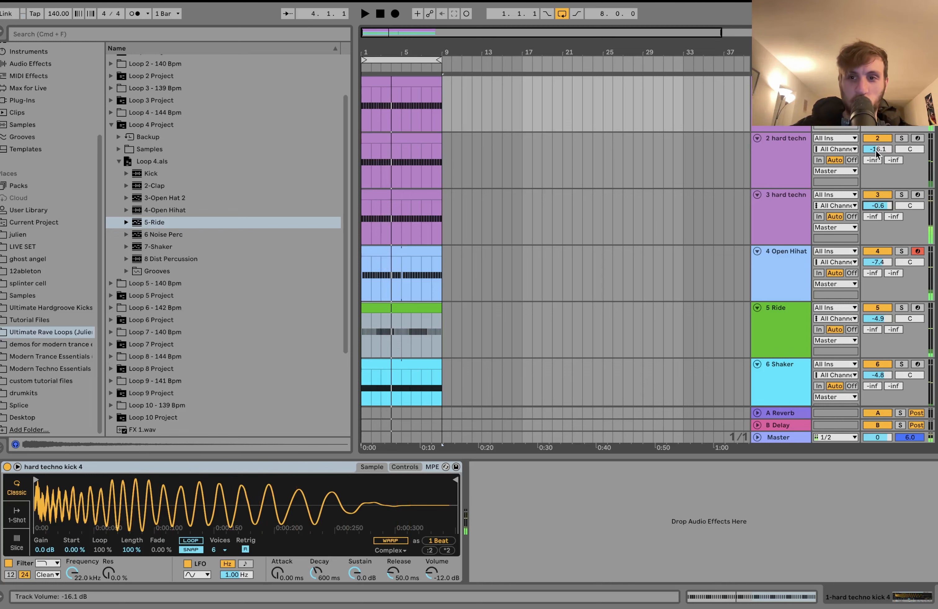
Step: Set the distorted kick track's volume to -10.0 dB while the loop plays
{"action": "key", "text": "space"}
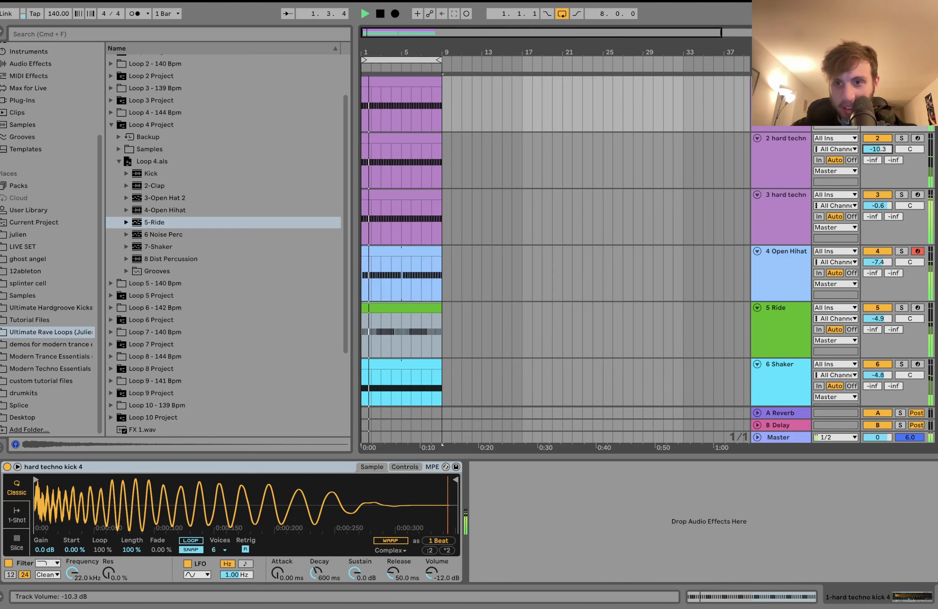
{"action": "left_click_drag", "start_coordinate": [878, 149], "coordinate": [865, 148]}
{"action": "left_click", "coordinate": [781, 155]}
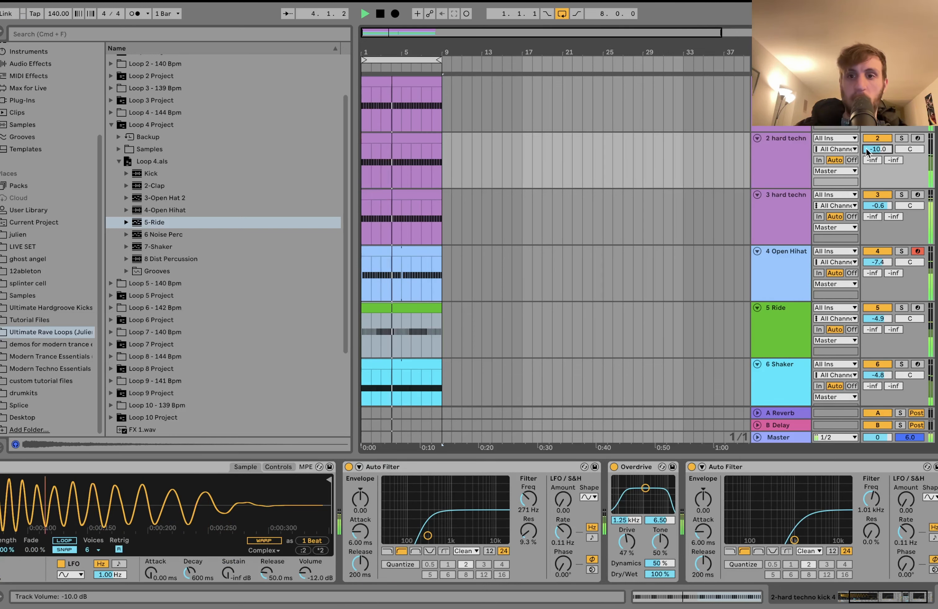
{"action": "key", "text": "space"}
Step: Lower the kick, distorted kick and rumble tracks together, with the distorted kick at -10.9 dB and the rumble at -1.5 dB, and play the loop
{"action": "left_click", "coordinate": [781, 109]}
{"action": "left_click", "coordinate": [781, 207], "text": "shift"}
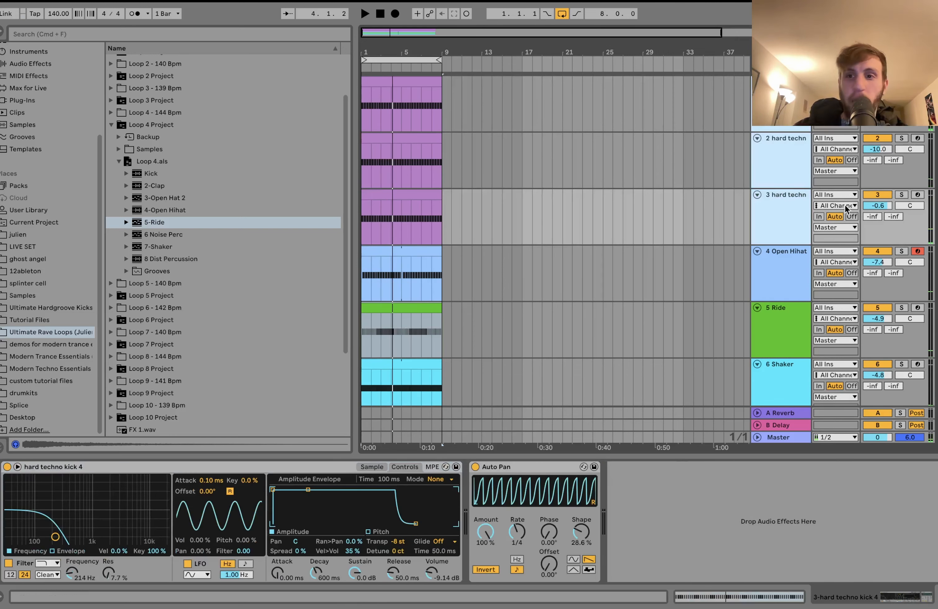
{"action": "left_click_drag", "start_coordinate": [871, 206], "coordinate": [872, 209]}
{"action": "key", "text": "space"}
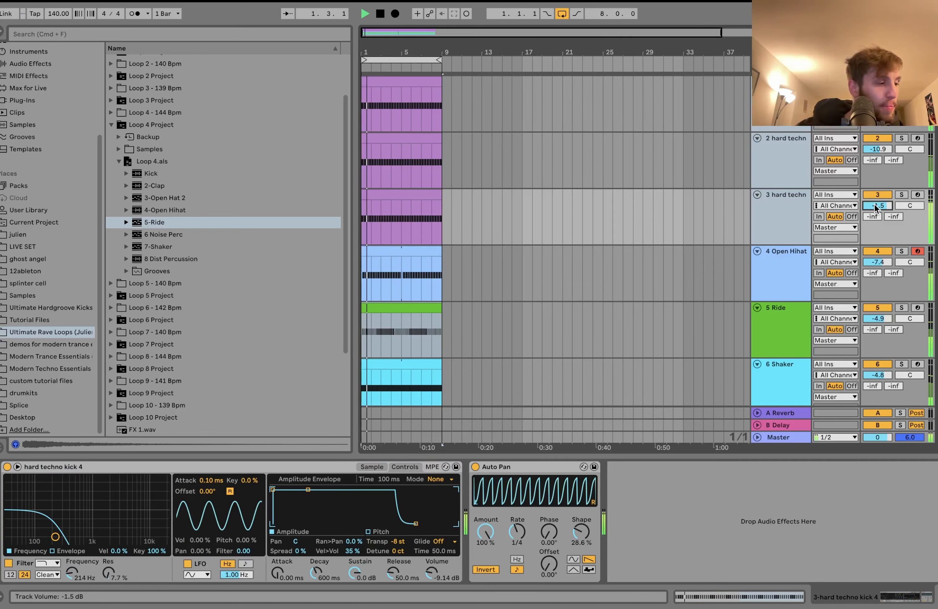
{"action": "scroll", "coordinate": [744, 253], "scroll_direction": "down", "scroll_amount": 1}
{"action": "scroll", "coordinate": [744, 253], "scroll_direction": "down", "scroll_amount": 3}
{"action": "scroll", "coordinate": [744, 254], "scroll_direction": "up", "scroll_amount": 3}
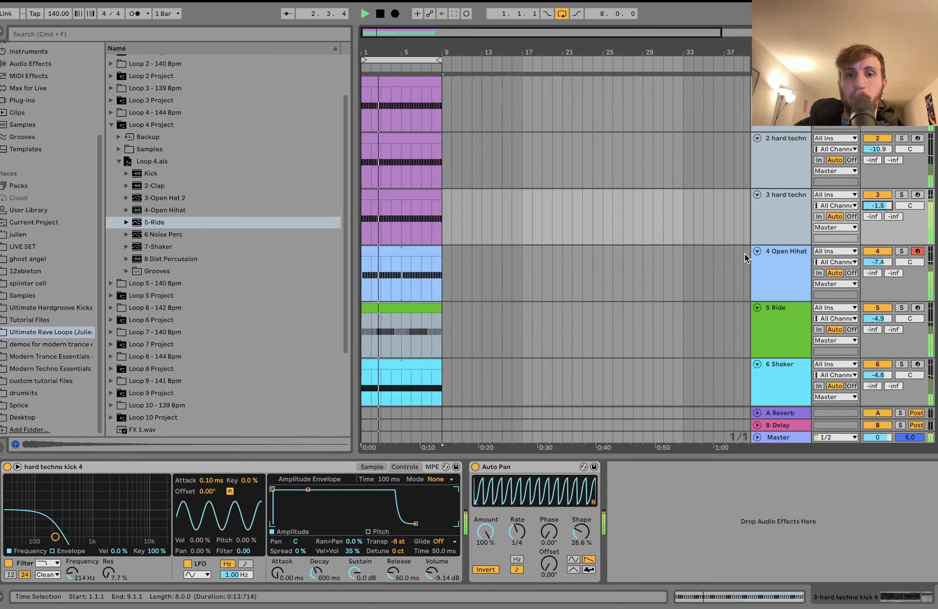
{"action": "key", "text": "space"}
Step: Review the kick, rumble and shaker tracks and their devices, and briefly play the loop
{"action": "scroll", "coordinate": [744, 254], "scroll_direction": "down", "scroll_amount": 3}
{"action": "left_click", "coordinate": [760, 247]}
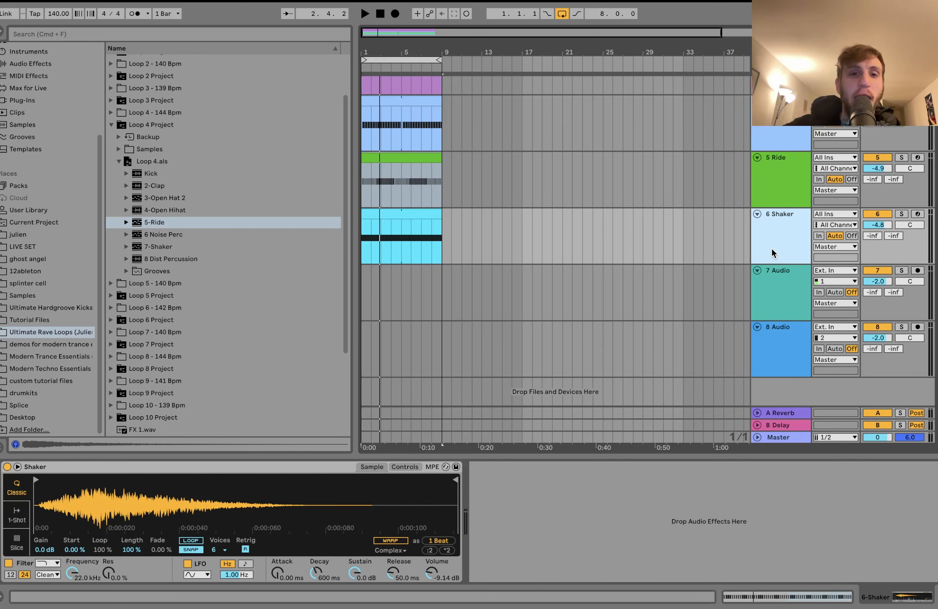
{"action": "scroll", "coordinate": [773, 253], "scroll_direction": "up", "scroll_amount": 4}
{"action": "left_click", "coordinate": [784, 129]}
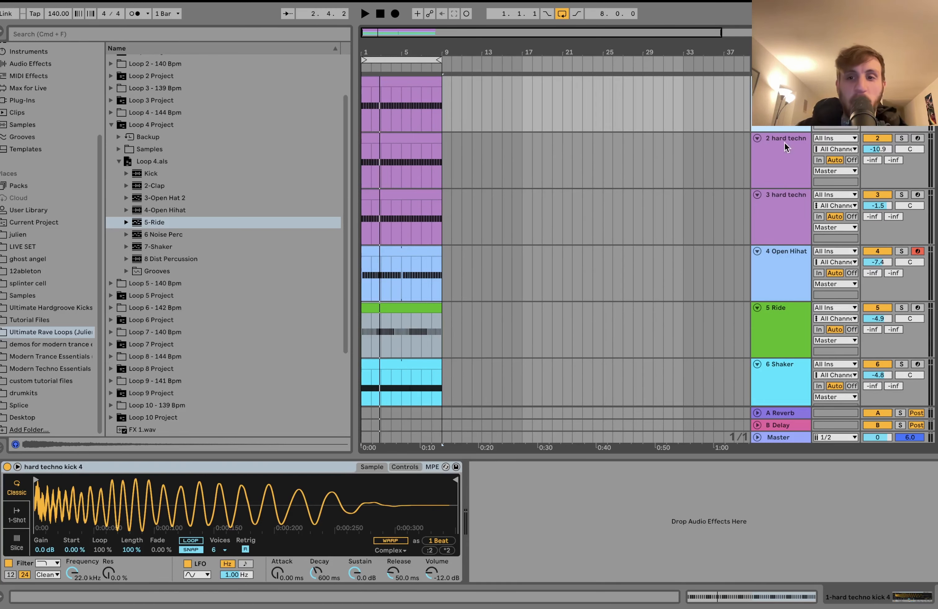
{"action": "left_click", "coordinate": [786, 207]}
{"action": "scroll", "coordinate": [786, 207], "scroll_direction": "down", "scroll_amount": 4}
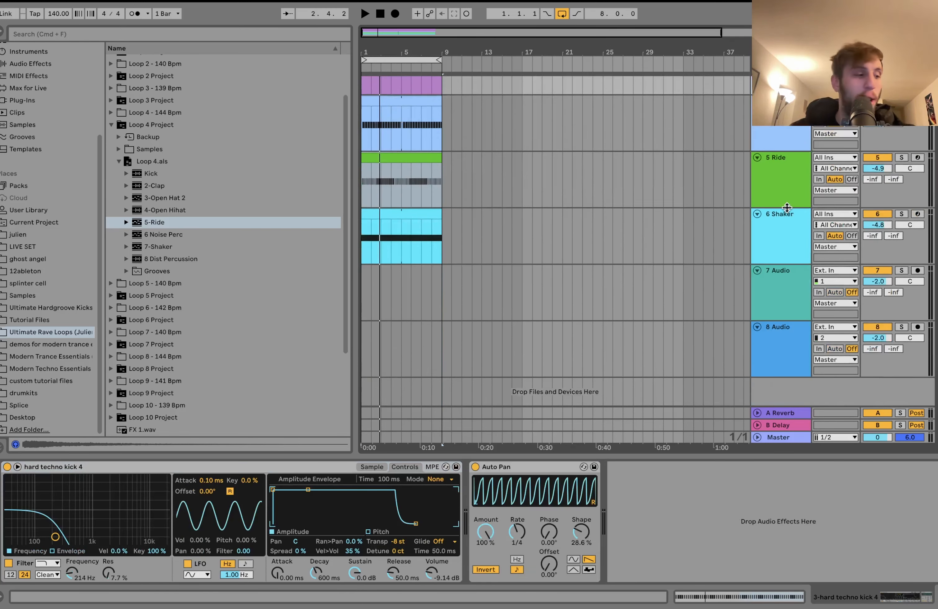
{"action": "left_click", "coordinate": [785, 239]}
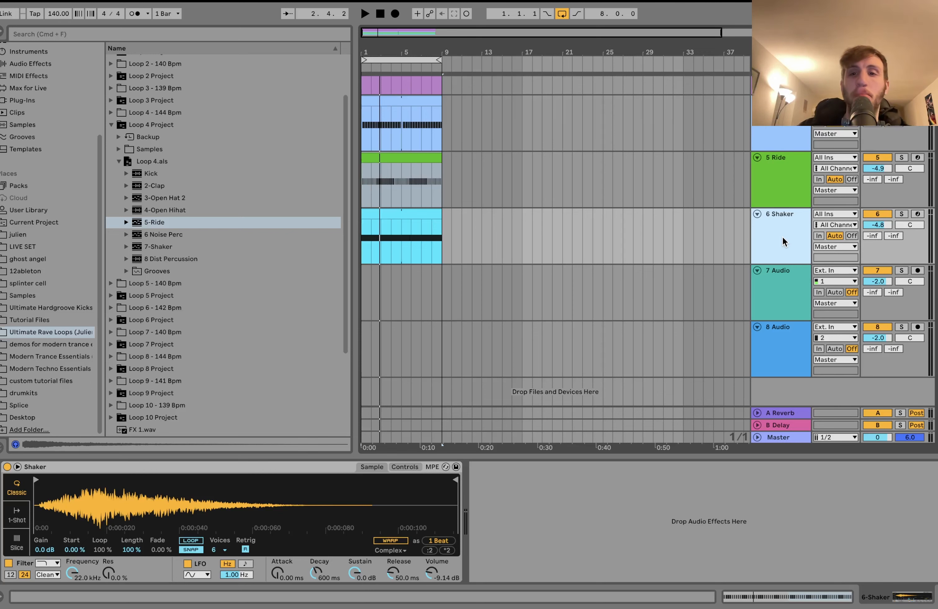
{"action": "scroll", "coordinate": [784, 241], "scroll_direction": "up", "scroll_amount": 5}
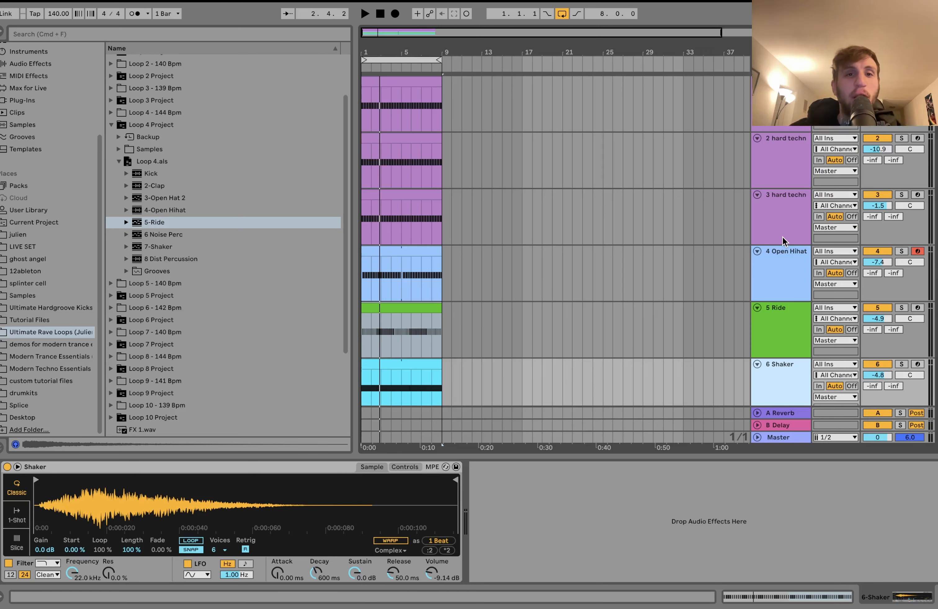
{"action": "key", "text": "space"}
{"action": "scroll", "coordinate": [524, 271], "scroll_direction": "down", "scroll_amount": 5}
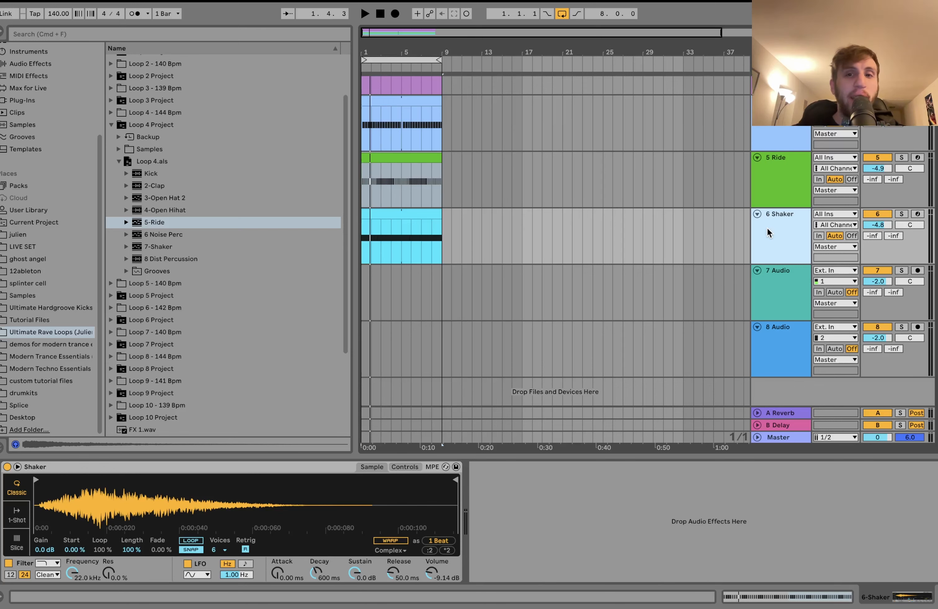
{"action": "scroll", "coordinate": [767, 233], "scroll_direction": "up", "scroll_amount": 4}
{"action": "scroll", "coordinate": [767, 233], "scroll_direction": "down", "scroll_amount": 4}
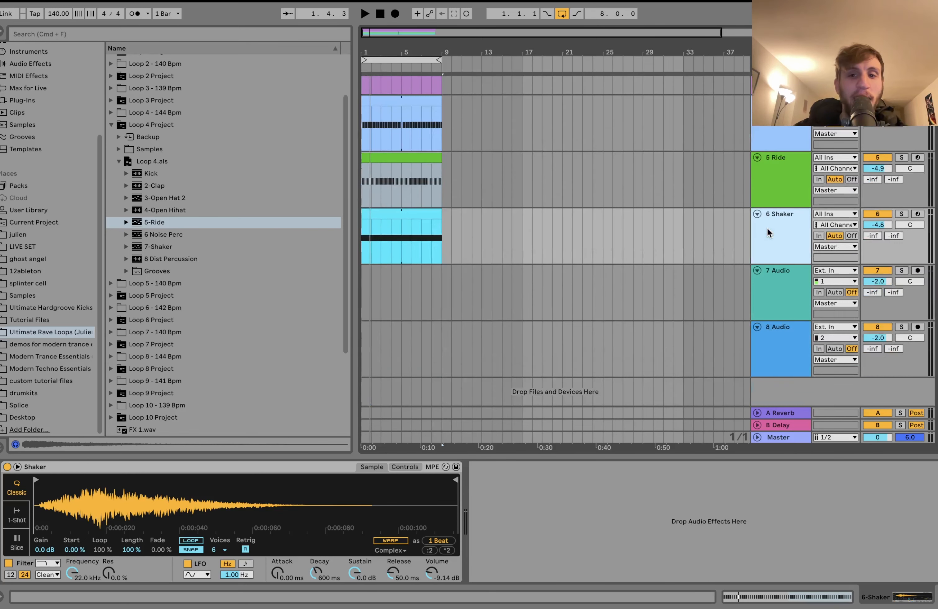
Step: Delete the two empty audio tracks and insert a new MIDI track below the shaker
{"action": "left_click", "coordinate": [788, 281]}
{"action": "left_click", "coordinate": [787, 335], "text": "shift"}
{"action": "key", "text": "Delete"}
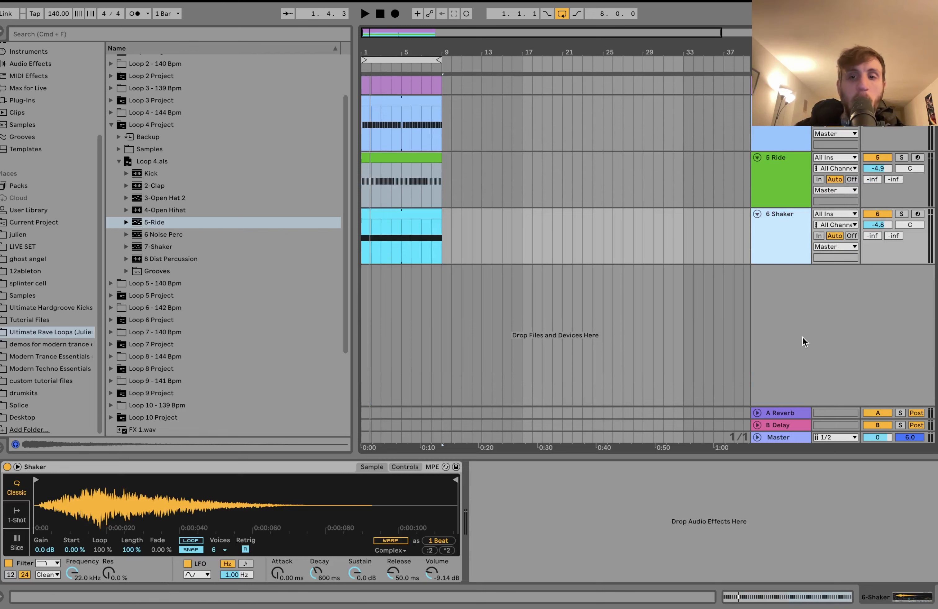
{"action": "key", "text": "super+shift+t"}
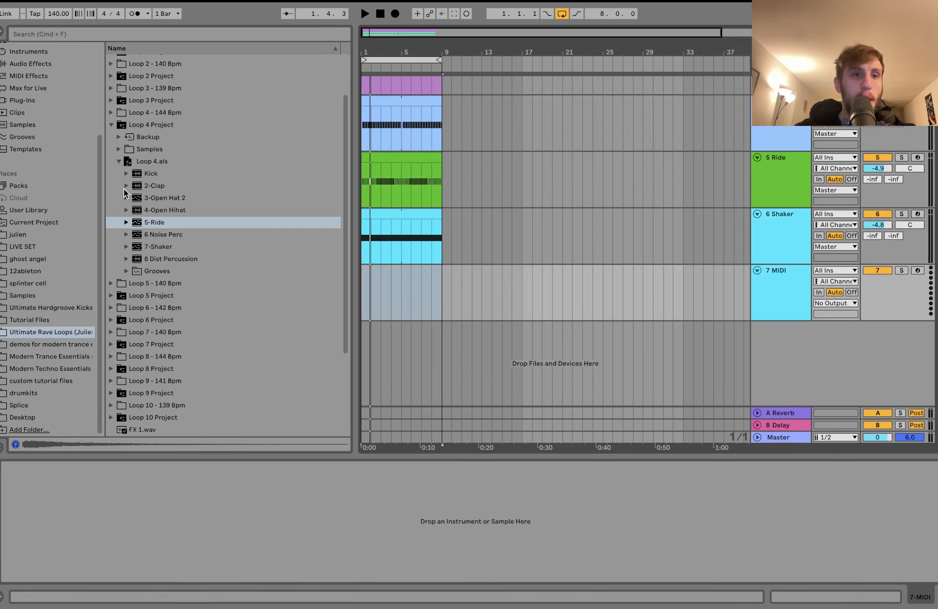
Step: Audition Melody 8 from the BONUS Techno Synth Loops folder and place Melody 8.mid at bar 1 of the new MIDI track
{"action": "scroll", "coordinate": [122, 188], "scroll_direction": "up", "scroll_amount": 3}
{"action": "left_click", "coordinate": [112, 83]}
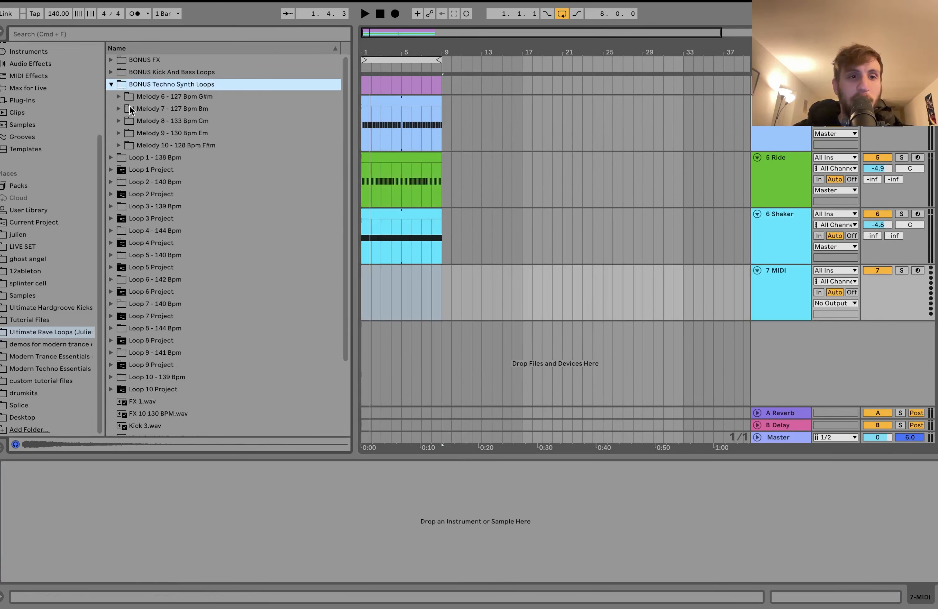
{"action": "left_click", "coordinate": [123, 120]}
{"action": "left_click", "coordinate": [144, 146]}
{"action": "left_click", "coordinate": [147, 135]}
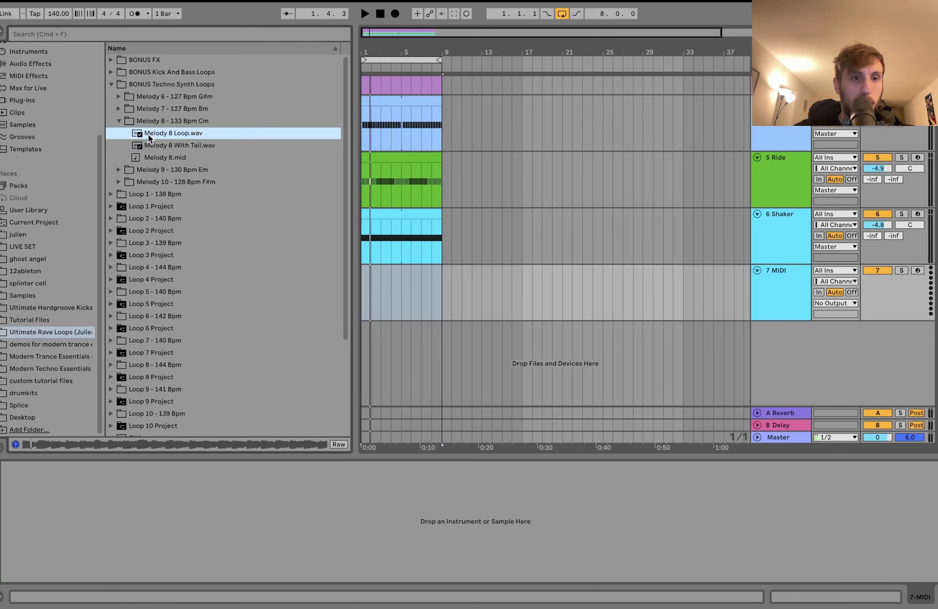
{"action": "left_click_drag", "start_coordinate": [148, 157], "coordinate": [362, 280]}
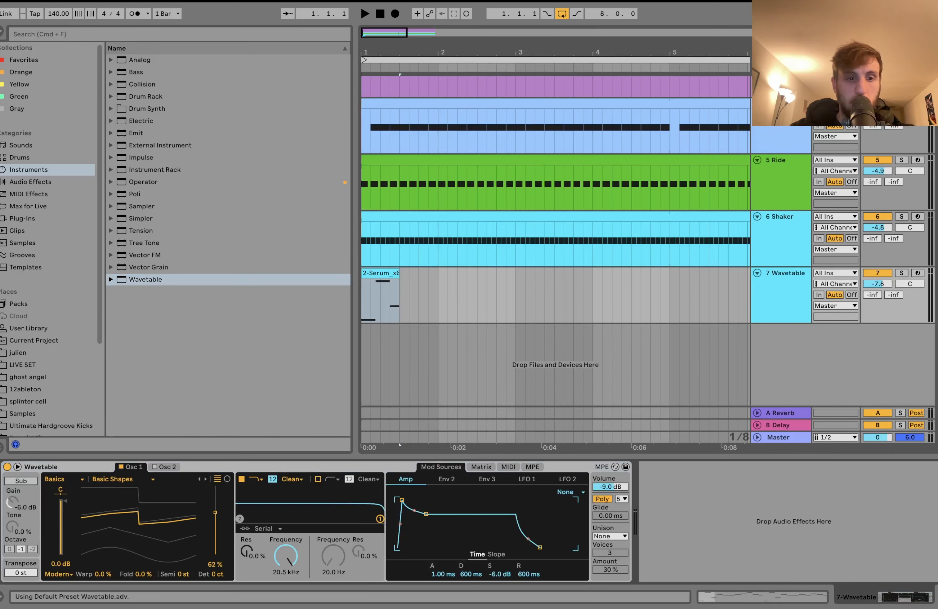
Step: Set Wavetable's Osc 1 position to 64% and raise the Wavetable track's volume to 0.6 dB while checking playback
{"action": "left_click_drag", "start_coordinate": [215, 513], "coordinate": [215, 510]}
{"action": "key", "text": "space"}
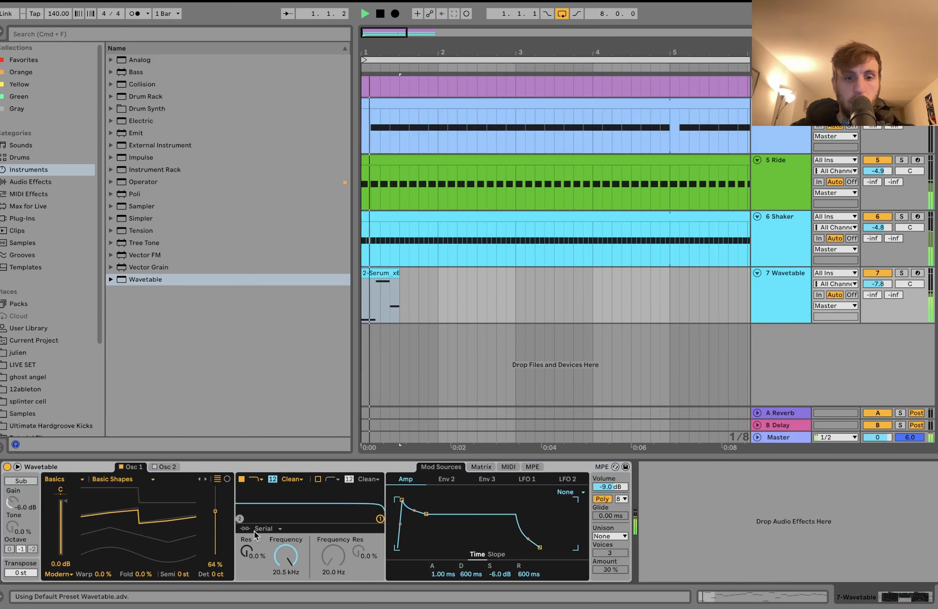
{"action": "key", "text": "space"}
{"action": "double_click", "coordinate": [883, 284]}
{"action": "key", "text": "space"}
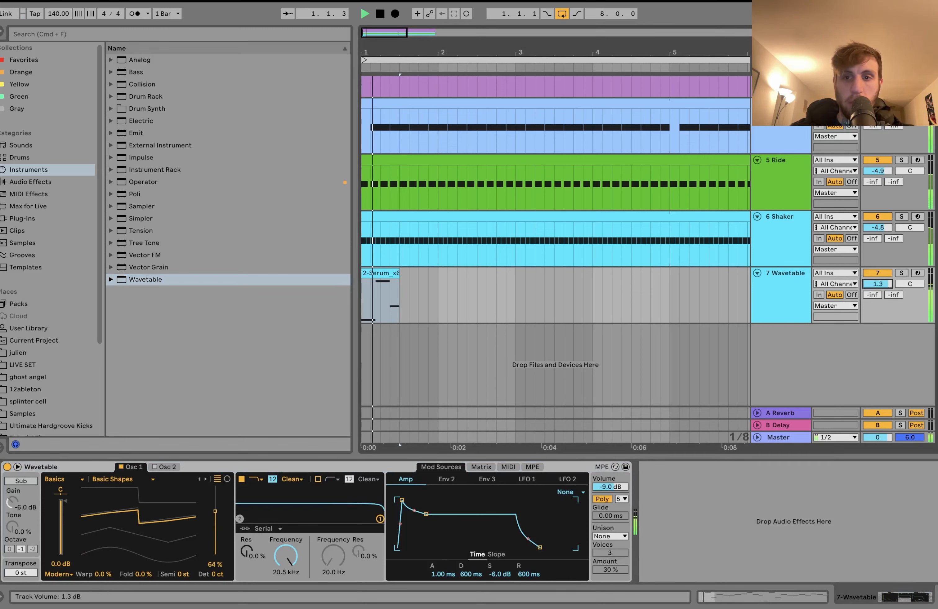
Step: Extend the melody clip to two bars and add a C1 note at 1.3.3
{"action": "left_click_drag", "start_coordinate": [398, 293], "coordinate": [513, 292]}
{"action": "key", "text": "space"}
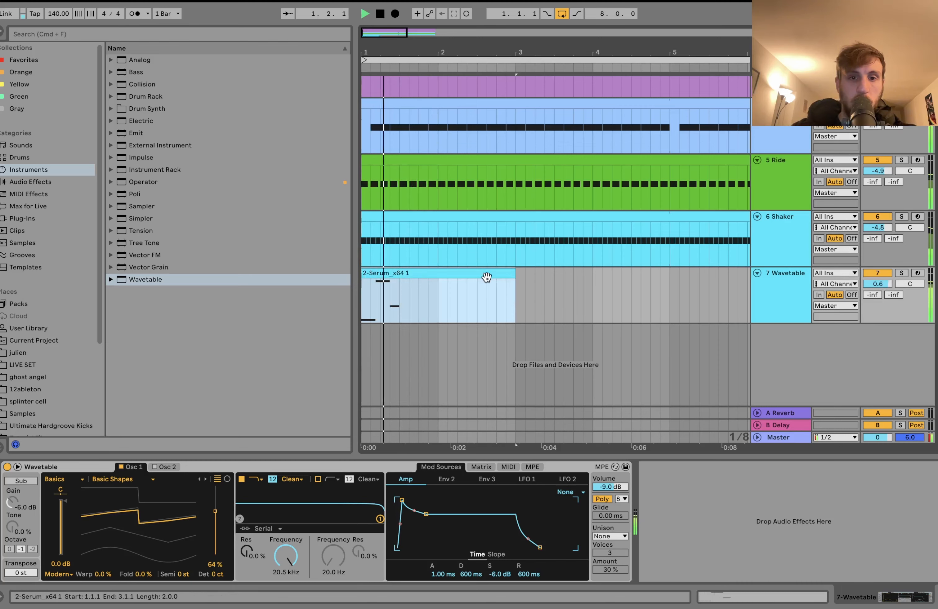
{"action": "double_click", "coordinate": [486, 275]}
{"action": "key", "text": "space"}
{"action": "key", "text": "space"}
{"action": "scroll", "coordinate": [493, 542], "scroll_direction": "down", "scroll_amount": 2}
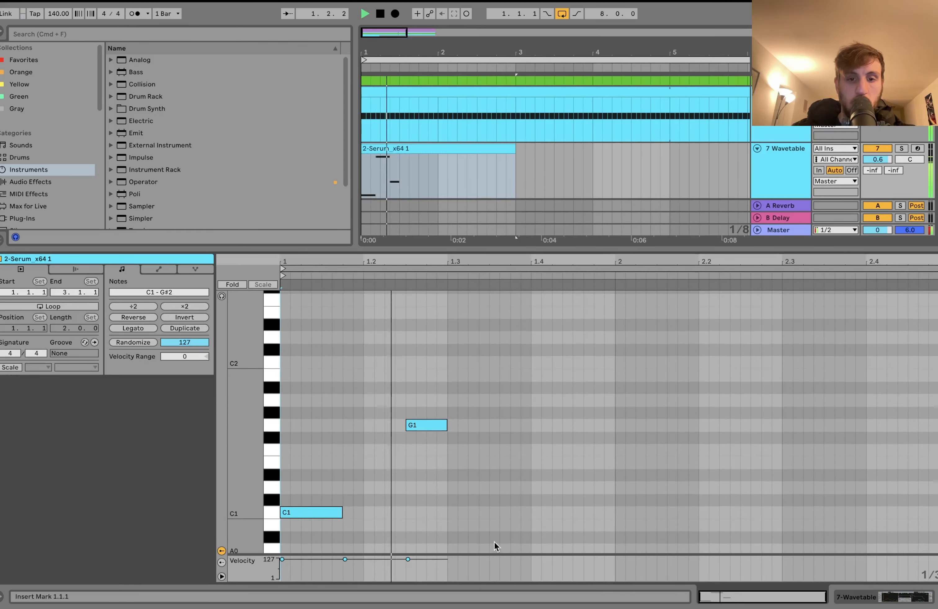
{"action": "double_click", "coordinate": [497, 512]}
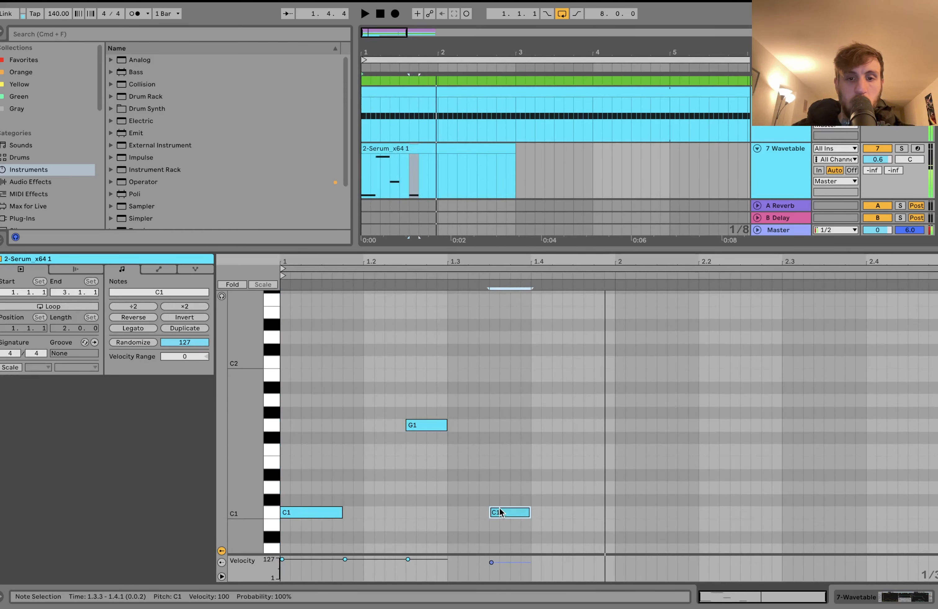
Step: Duplicate the melody clip to bar 3, trim the copy to drop its last note, and consolidate bars 1 to 5 into one clip
{"action": "left_click", "coordinate": [772, 178]}
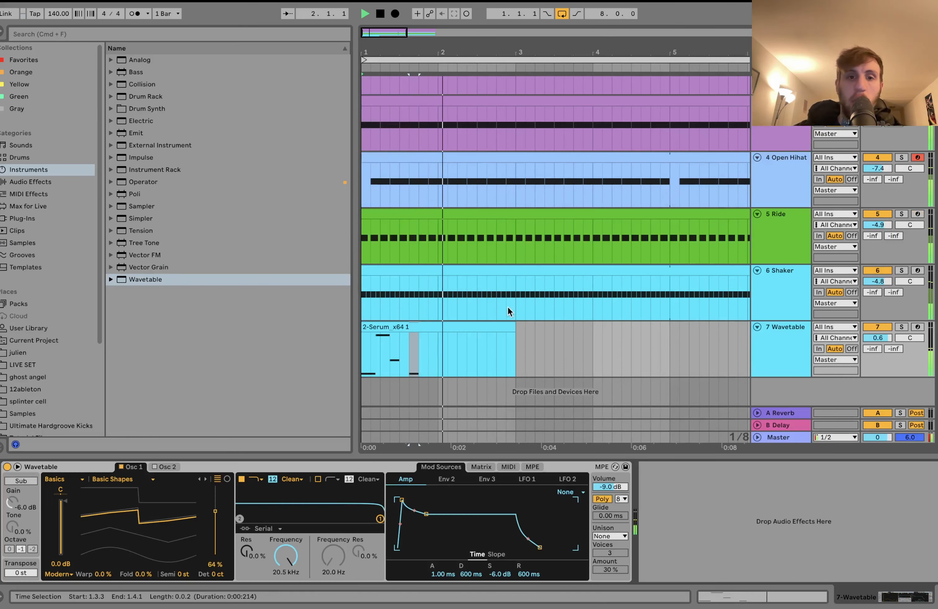
{"action": "left_click", "coordinate": [502, 324]}
{"action": "key", "text": "super+d"}
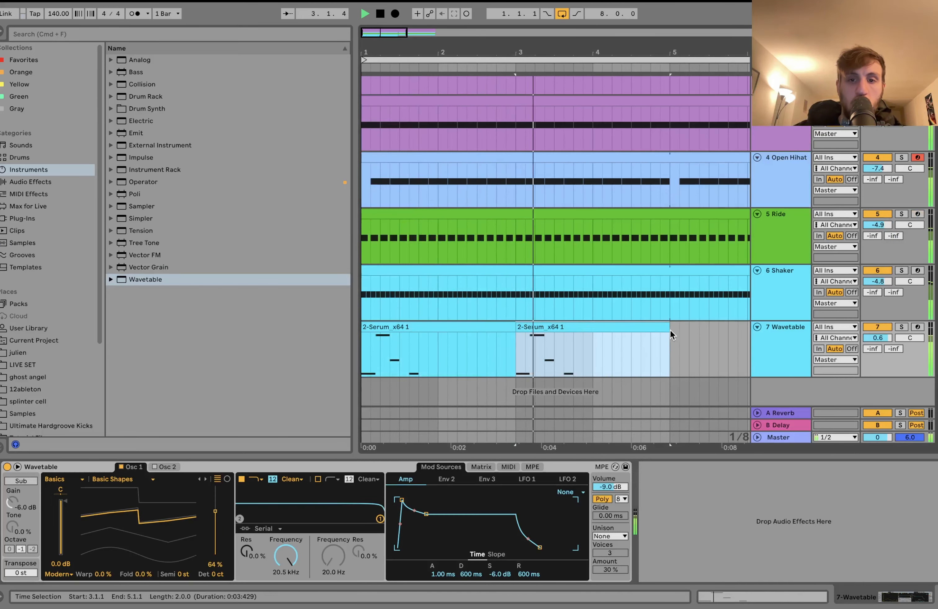
{"action": "left_click_drag", "start_coordinate": [670, 329], "coordinate": [361, 342]}
{"action": "key", "text": "minus"}
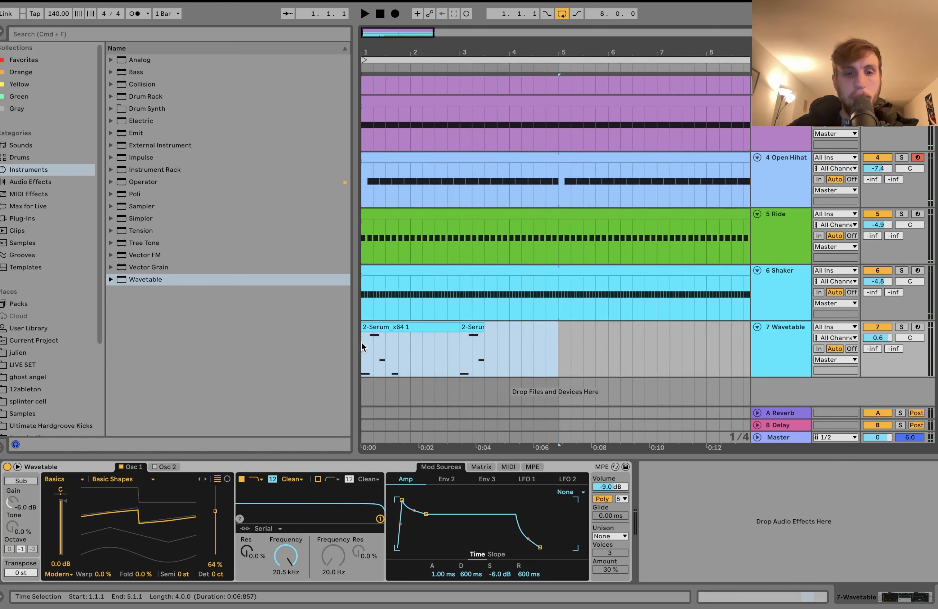
{"action": "key", "text": "super+j"}
Step: Set Wavetable's unison to Noise and shape the amp envelope with 1.36 s decay, -41 dB sustain and 1.61 s release
{"action": "left_click", "coordinate": [599, 536]}
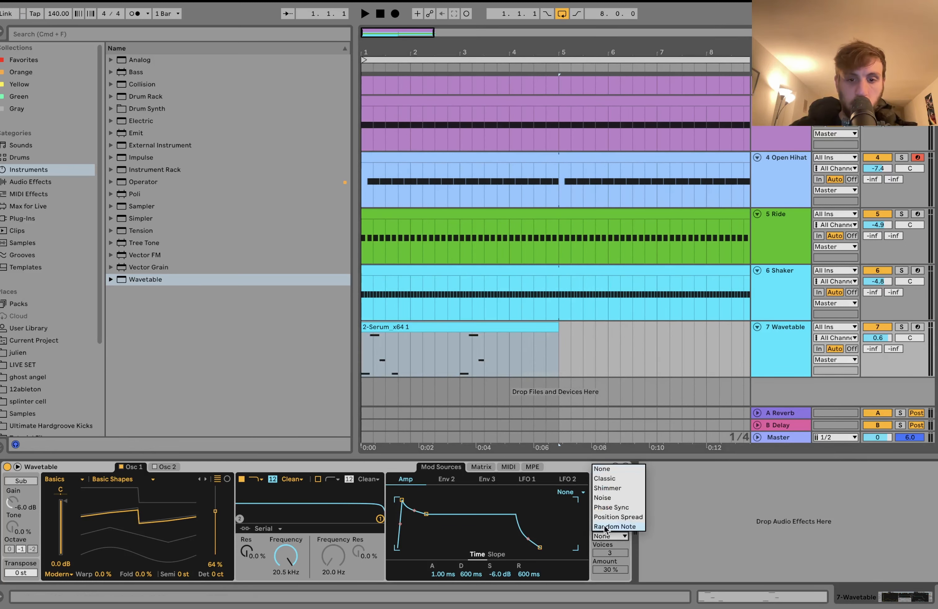
{"action": "left_click", "coordinate": [611, 498]}
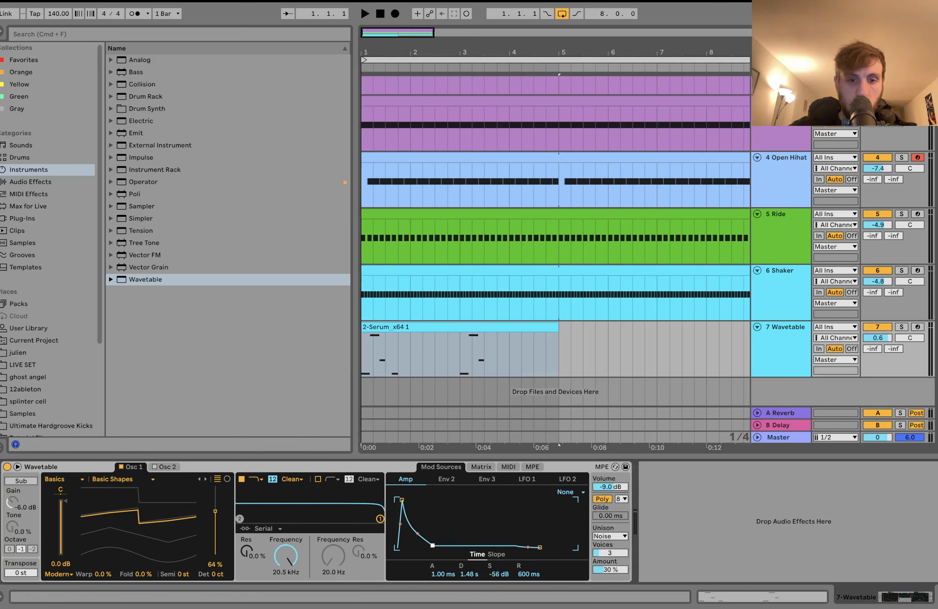
{"action": "left_click_drag", "start_coordinate": [543, 548], "coordinate": [546, 547]}
{"action": "key", "text": "space"}
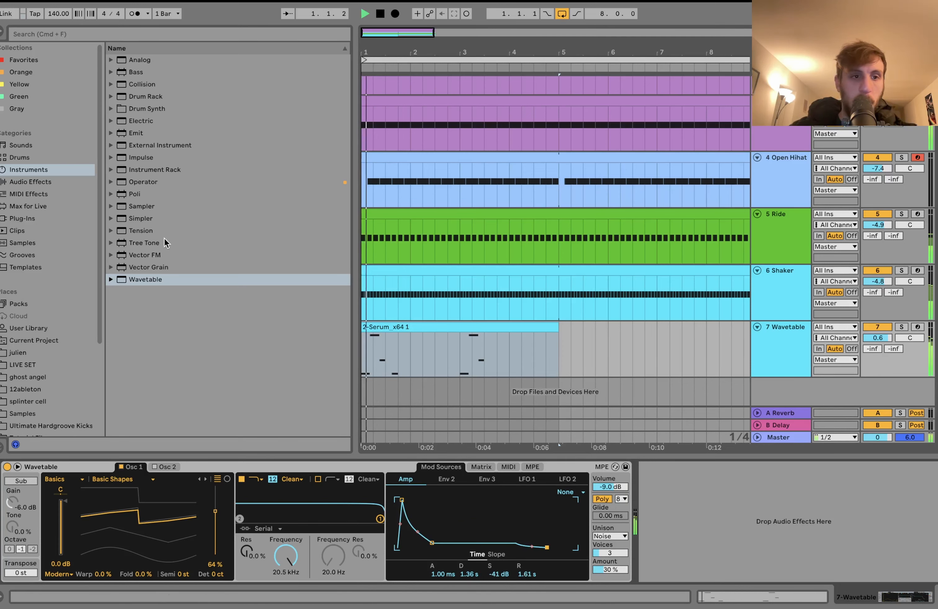
Step: Add a Reverb audio effect after Wavetable and set its decay to 3.79 s
{"action": "left_click", "coordinate": [42, 182]}
{"action": "scroll", "coordinate": [186, 369], "scroll_direction": "down", "scroll_amount": 5}
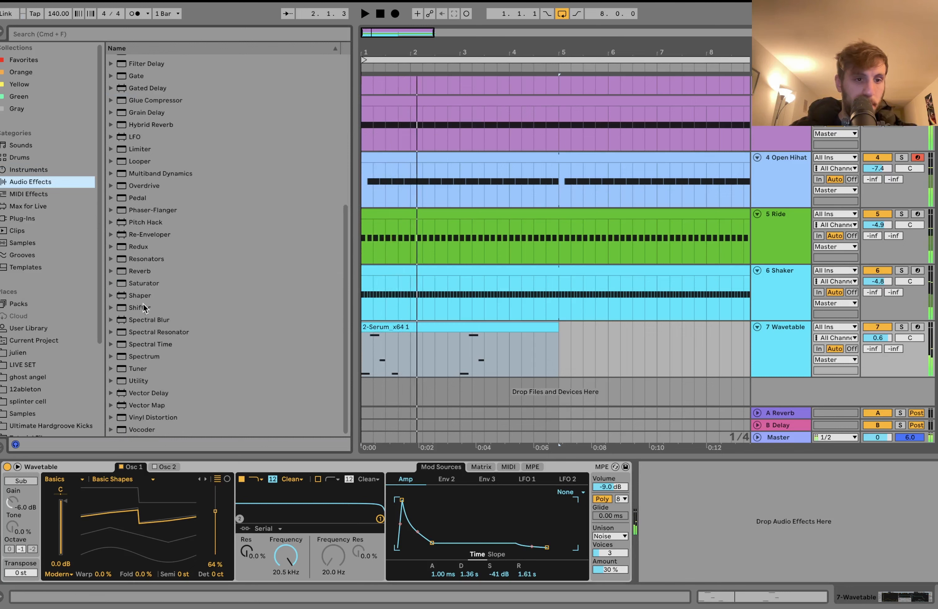
{"action": "double_click", "coordinate": [141, 271]}
{"action": "left_click_drag", "start_coordinate": [776, 581], "coordinate": [775, 562]}
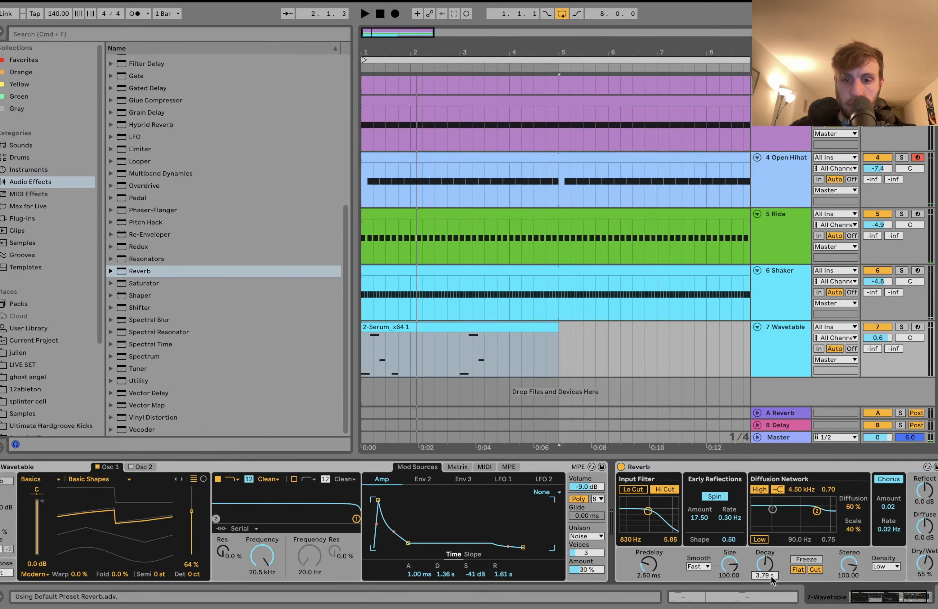
Step: Raise the Wavetable track's volume to 3.4 dB and set the reverb's dry/wet to 43% while the loop plays
{"action": "key", "text": "space"}
{"action": "left_click_drag", "start_coordinate": [878, 340], "coordinate": [878, 331]}
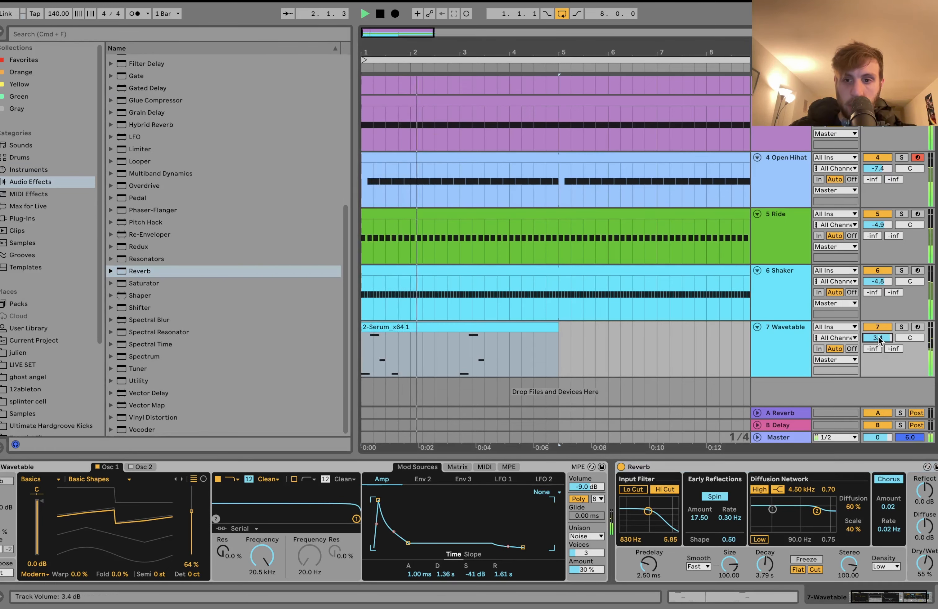
{"action": "left_click_drag", "start_coordinate": [924, 563], "coordinate": [924, 575]}
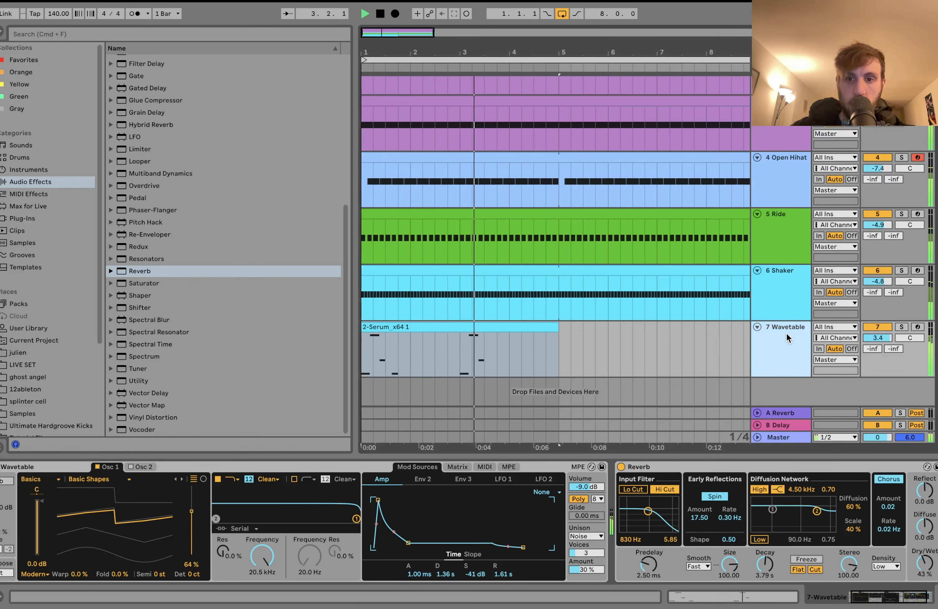
Step: Insert a MIDI track below Wavetable and load the Operator instrument on it
{"action": "key", "text": "super+shift+t"}
{"action": "key", "text": "space"}
{"action": "left_click", "coordinate": [28, 169]}
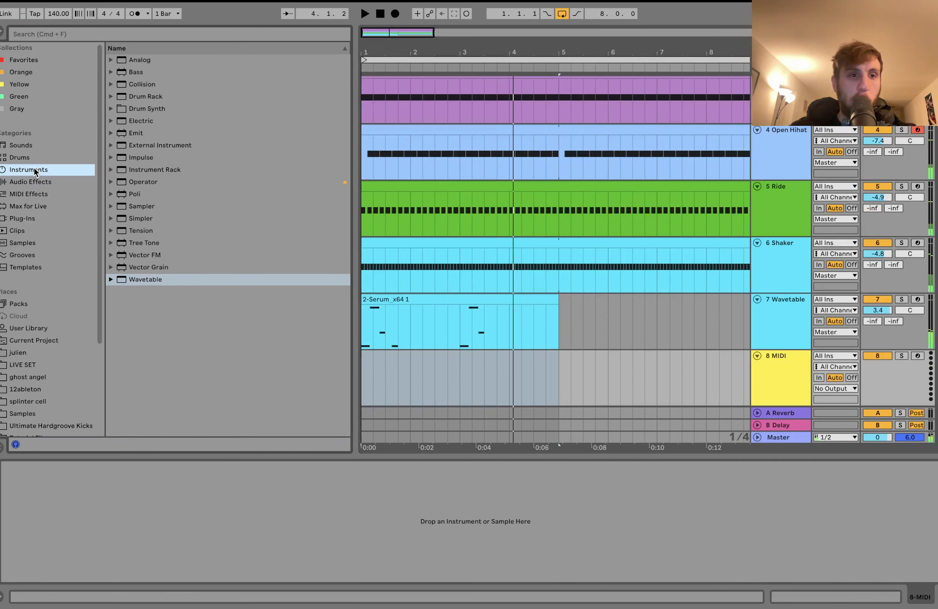
{"action": "left_click_drag", "start_coordinate": [139, 181], "coordinate": [395, 379]}
Step: Create an empty MIDI clip on the Operator track from 1.3.1 to 3.1.1 and audition the position
{"action": "scroll", "coordinate": [426, 375], "scroll_direction": "down", "scroll_amount": 2}
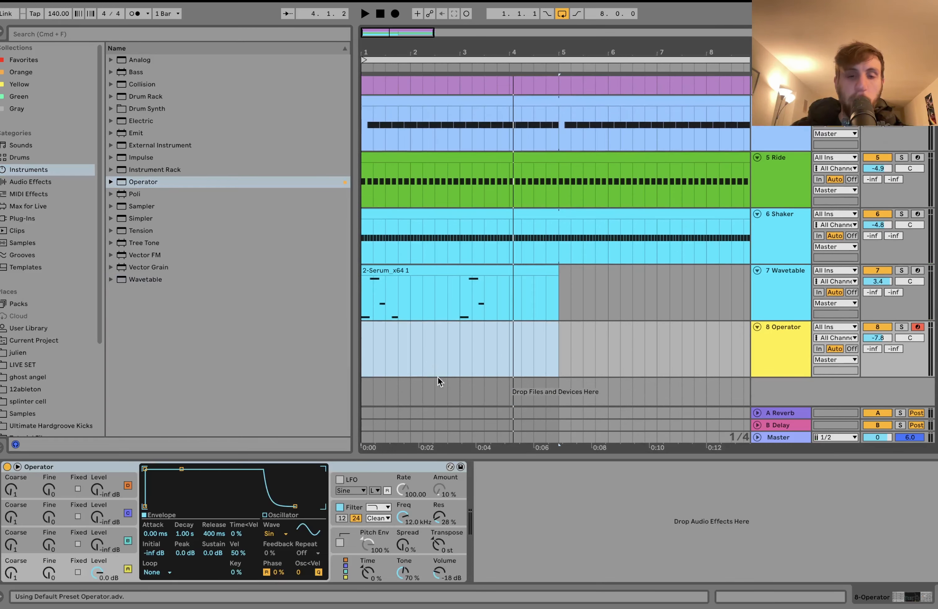
{"action": "left_click", "coordinate": [457, 363]}
{"action": "left_click", "coordinate": [384, 357], "text": "shift"}
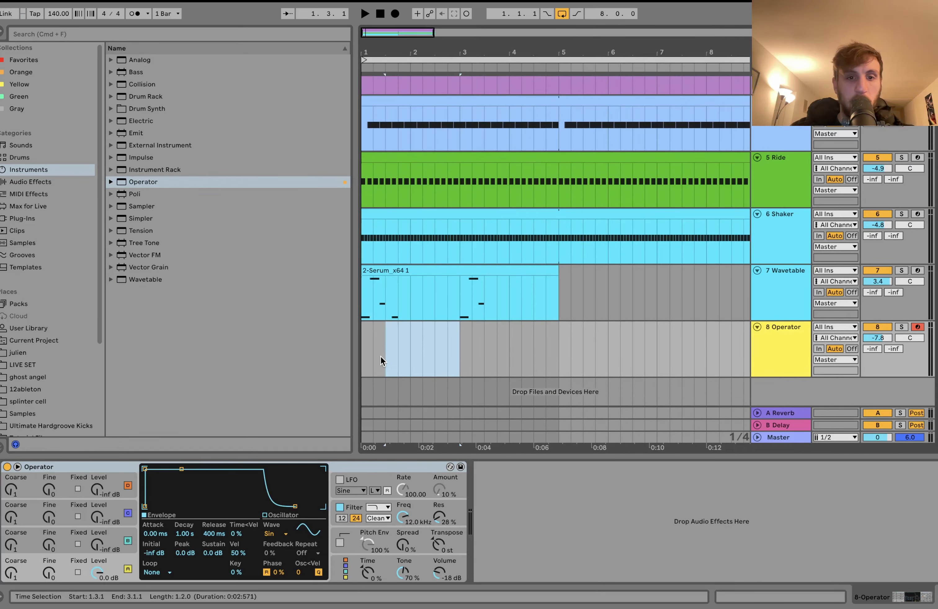
{"action": "key", "text": "super+shift+m"}
{"action": "key", "text": "space"}
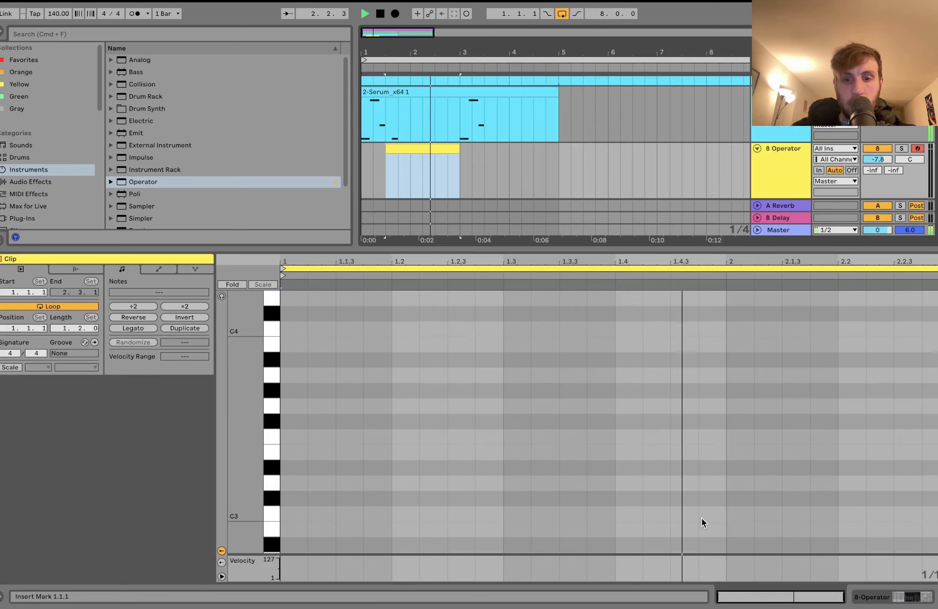
Step: Add two short C3 notes to the Operator clip at 2.1.3 and 2.2.2
{"action": "double_click", "coordinate": [795, 514]}
{"action": "key", "text": "super+d"}
{"action": "key", "text": "Right"}
{"action": "key", "text": "Right"}
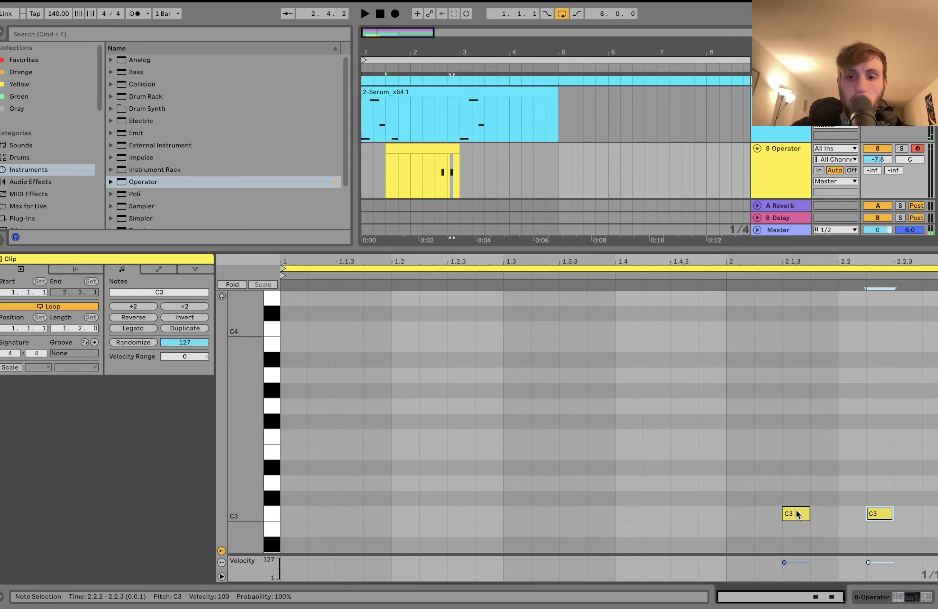
Step: Set Operator's oscillator B level to -9.8 dB with a 400 ms decay and -inf sustain, and play the result
{"action": "double_click", "coordinate": [767, 171]}
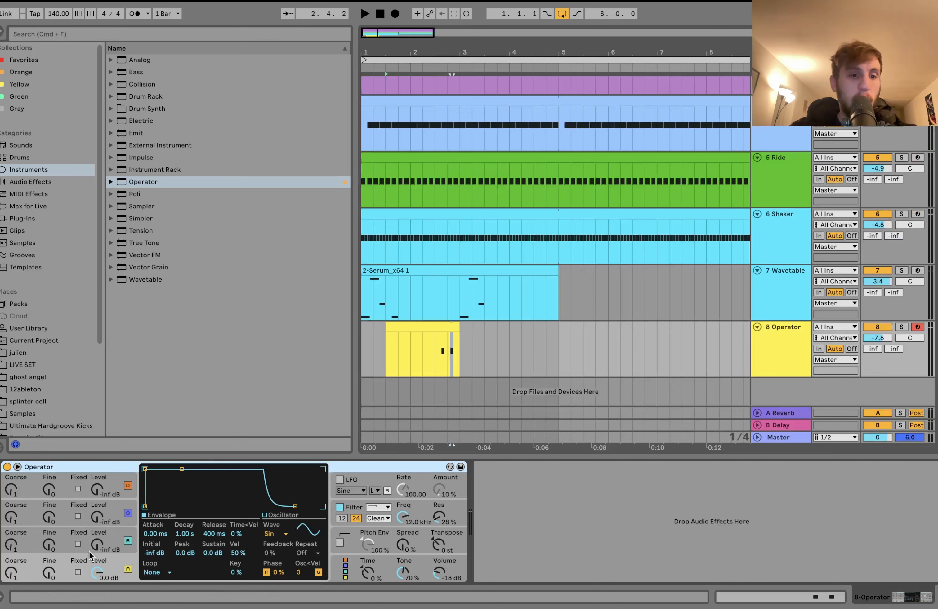
{"action": "left_click_drag", "start_coordinate": [88, 552], "coordinate": [89, 532]}
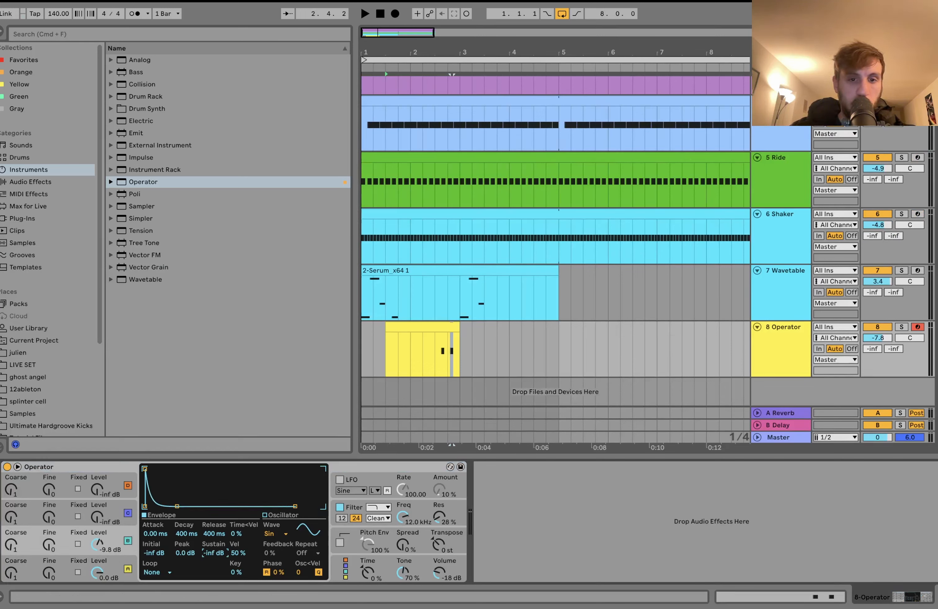
{"action": "left_click", "coordinate": [435, 353]}
{"action": "key", "text": "space"}
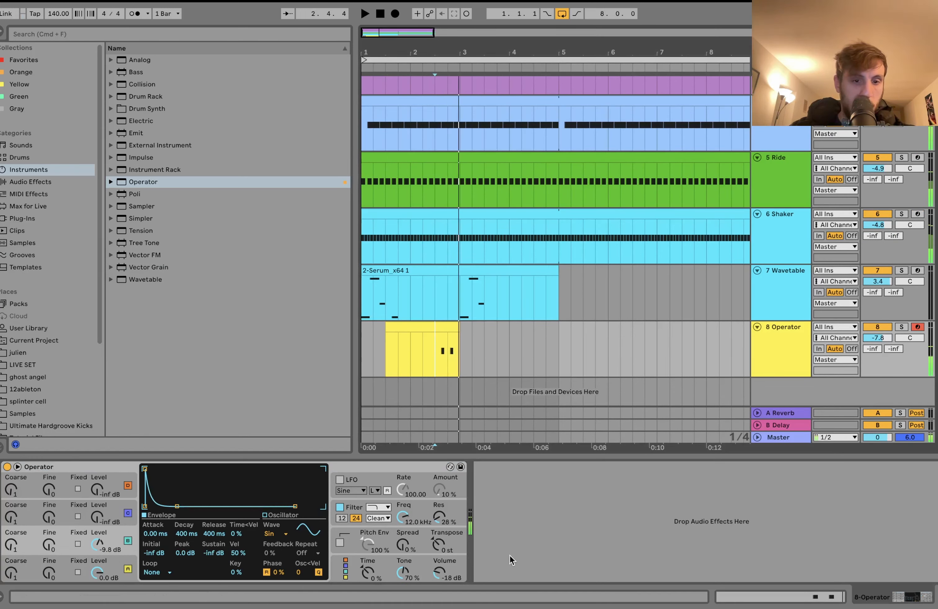
Step: Transpose Operator to -24 st and set its track volume to 0 dB while auditioning the notes
{"action": "left_click", "coordinate": [440, 543]}
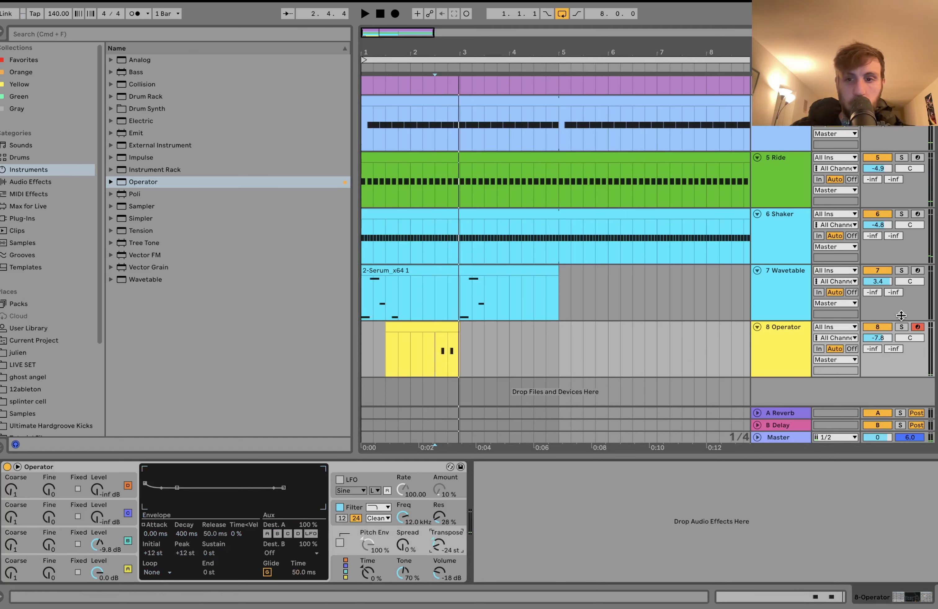
{"action": "double_click", "coordinate": [886, 340]}
{"action": "key", "text": "space"}
{"action": "key", "text": "space"}
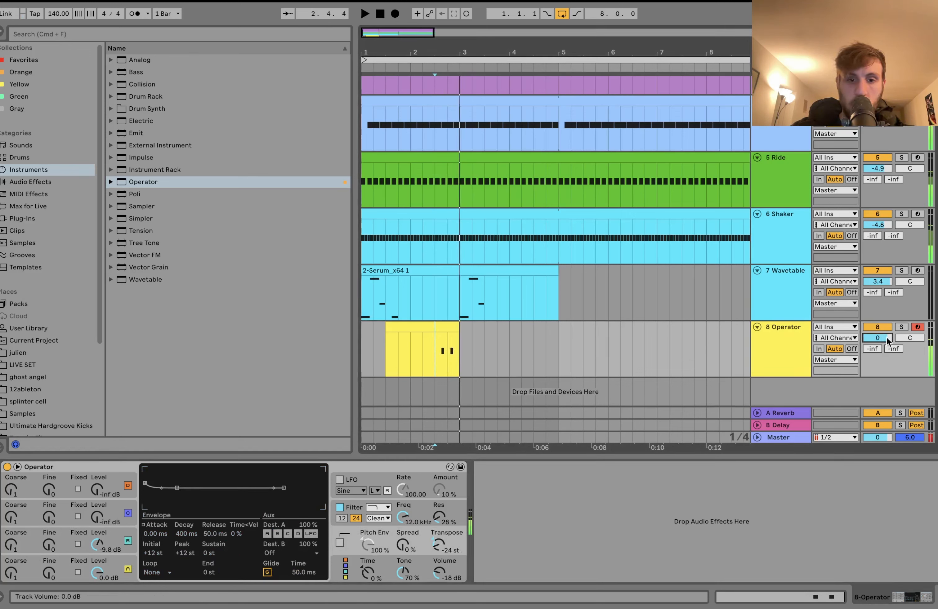
{"action": "key", "text": "space"}
{"action": "key", "text": "space"}
Step: Set Operator's oscillator B to -20 dB with coarse 5 and oscillator C to -17 dB, checking the sound in playback
{"action": "left_click_drag", "start_coordinate": [98, 545], "coordinate": [100, 510]}
{"action": "key", "text": "space"}
{"action": "key", "text": "space"}
{"action": "key", "text": "space"}
{"action": "left_click", "coordinate": [12, 545]}
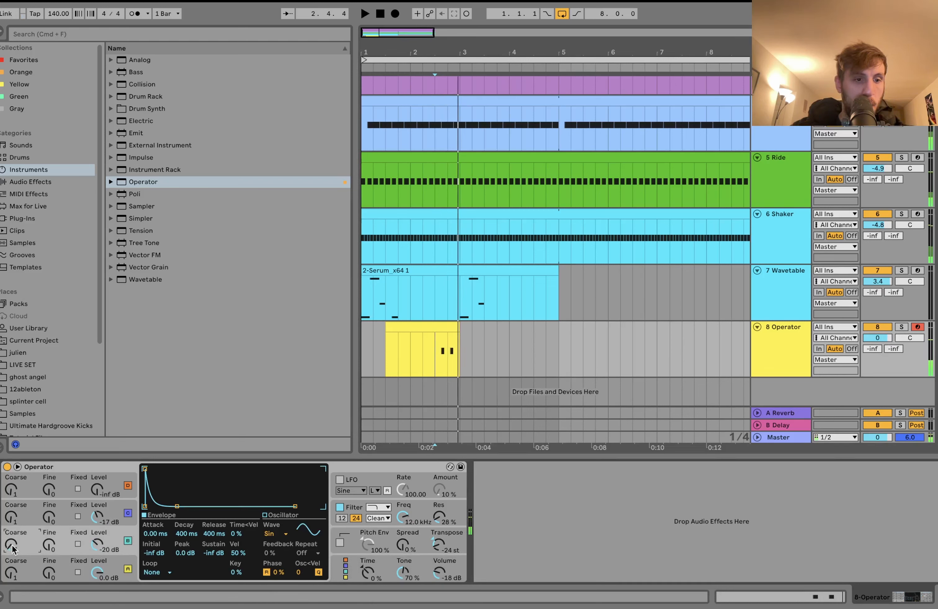
{"action": "key", "text": "space"}
{"action": "key", "text": "space"}
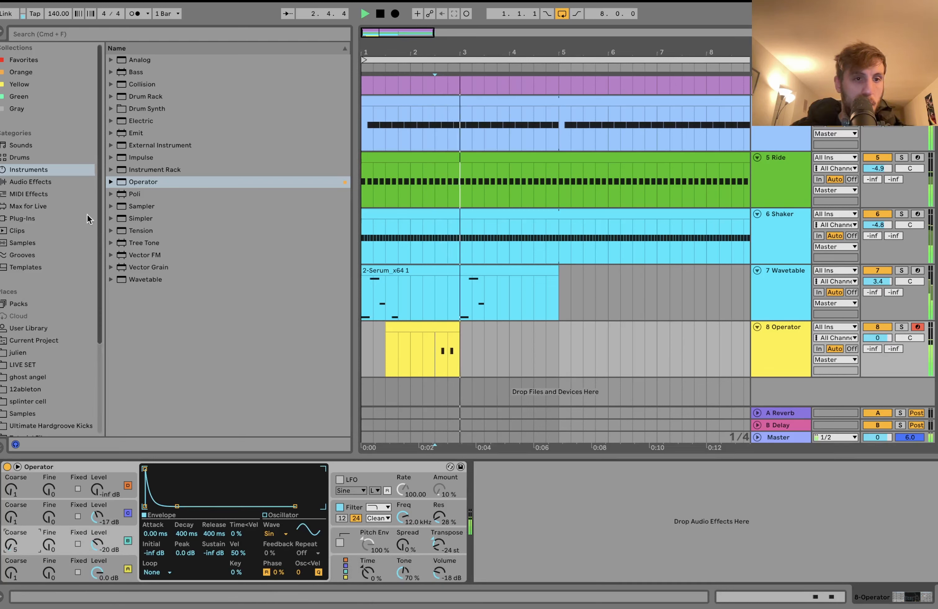
{"action": "key", "text": "space"}
Step: Add the Amp audio effect after Operator, switch its model to Rock, and play the result
{"action": "left_click", "coordinate": [34, 182]}
{"action": "scroll", "coordinate": [160, 127], "scroll_direction": "up", "scroll_amount": 10}
{"action": "double_click", "coordinate": [137, 73]}
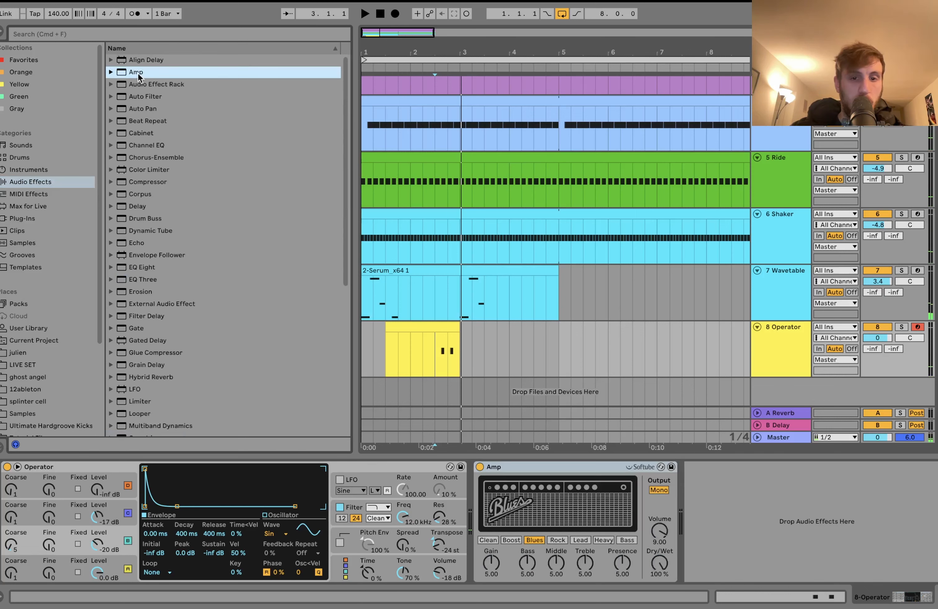
{"action": "key", "text": "space"}
{"action": "key", "text": "space"}
{"action": "left_click", "coordinate": [564, 540]}
{"action": "key", "text": "space"}
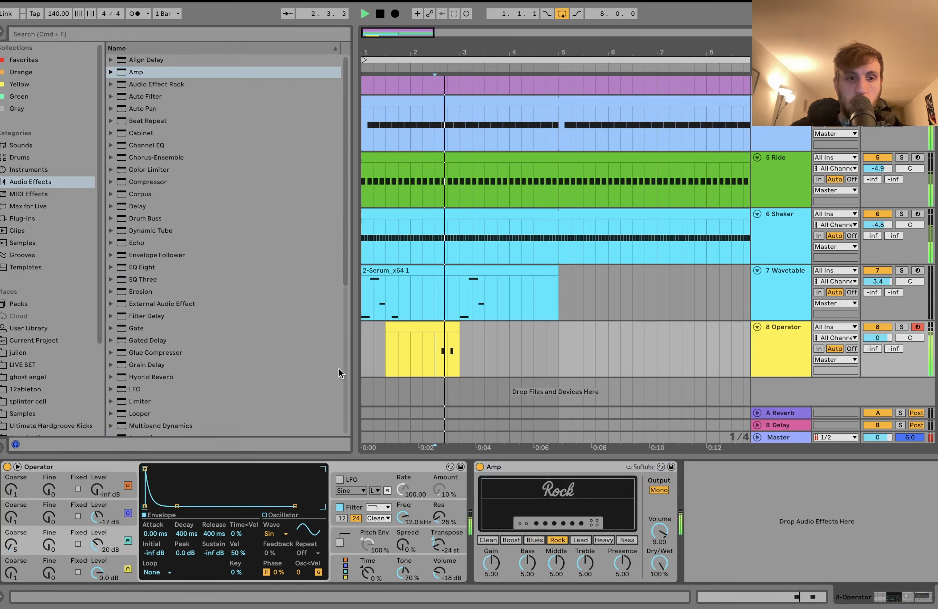
Step: Add an Auto Filter after Amp and set it to high-pass at about 183 Hz
{"action": "key", "text": "space"}
{"action": "left_click", "coordinate": [150, 96]}
{"action": "double_click", "coordinate": [150, 97]}
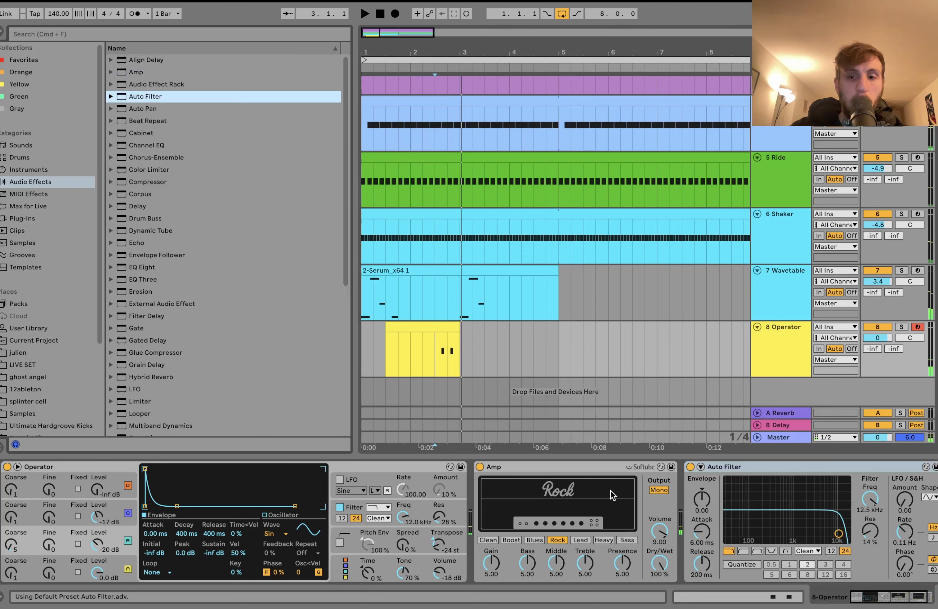
{"action": "left_click", "coordinate": [742, 550]}
{"action": "left_click_drag", "start_coordinate": [837, 533], "coordinate": [762, 533]}
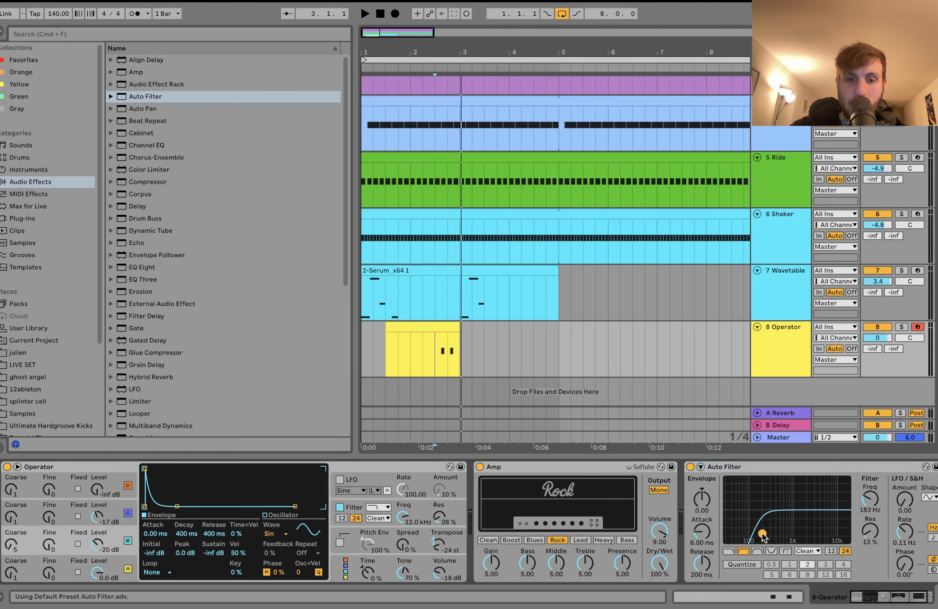
Step: Insert Echo between Amp and Auto Filter, with its low-pass filter at 13.7 kHz and dry/wet at 29%
{"action": "left_click_drag", "start_coordinate": [170, 243], "coordinate": [632, 464]}
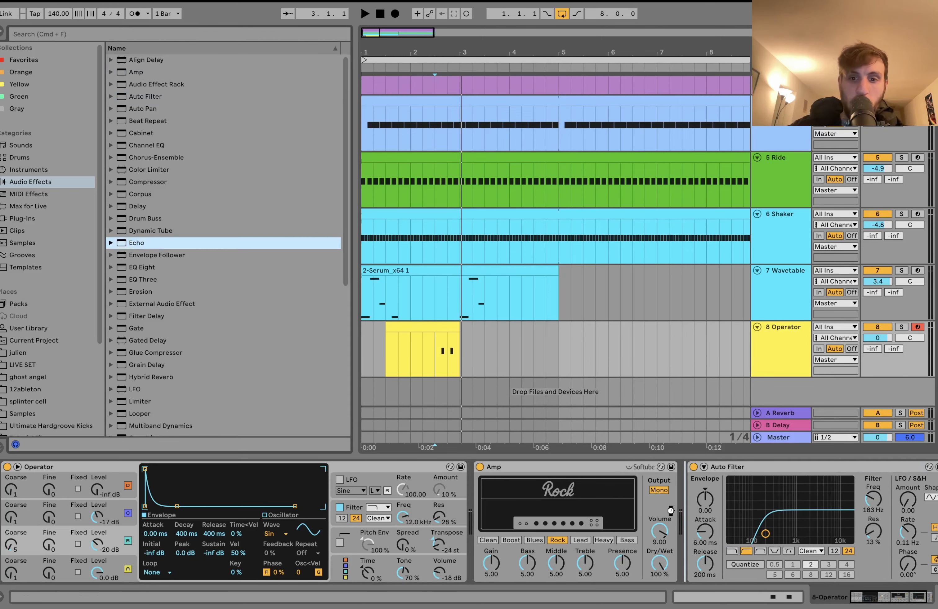
{"action": "left_click_drag", "start_coordinate": [670, 511], "coordinate": [716, 522]}
{"action": "left_click", "coordinate": [671, 526]}
{"action": "left_click", "coordinate": [669, 528]}
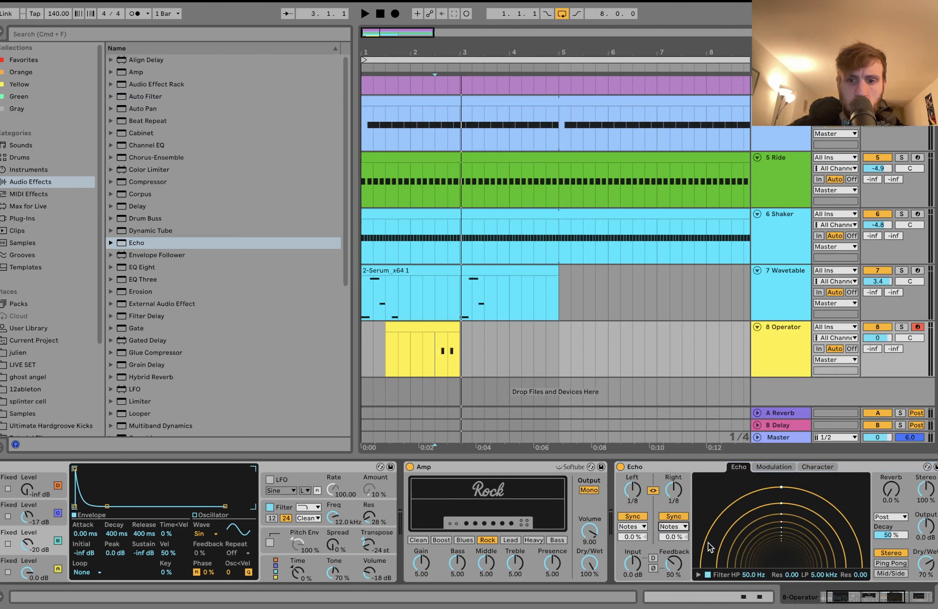
{"action": "key", "text": "space"}
{"action": "left_click_drag", "start_coordinate": [926, 563], "coordinate": [925, 590]}
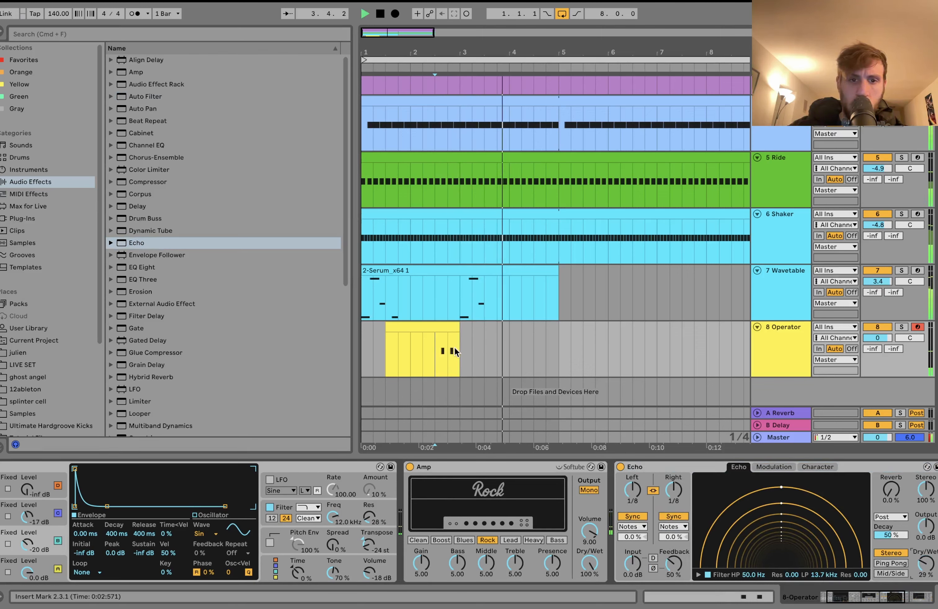
Step: Duplicate the first two bars of the Operator track to bar 3, and copy bar 2's pattern to bar 1
{"action": "left_click_drag", "start_coordinate": [456, 347], "coordinate": [328, 350]}
{"action": "key", "text": "super+d"}
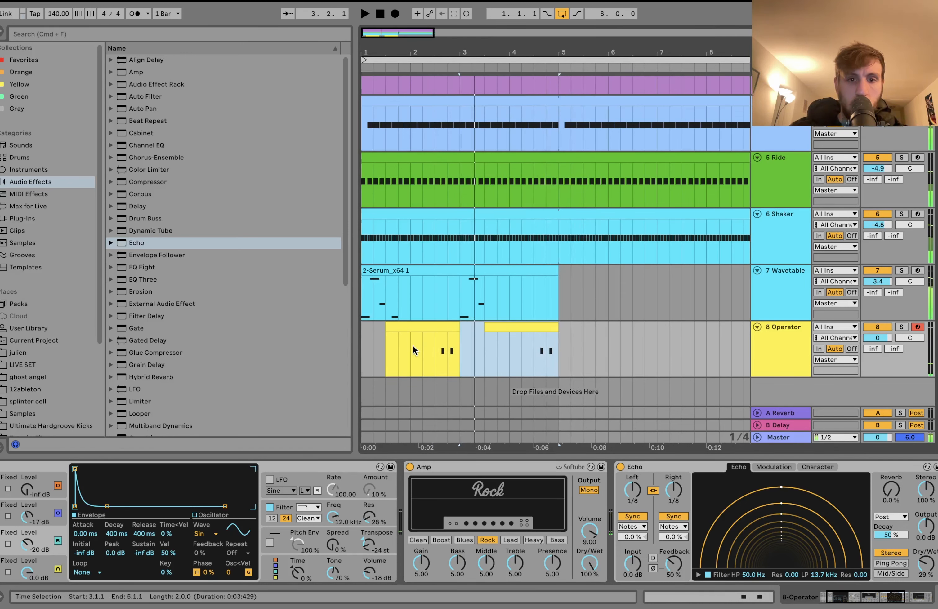
{"action": "key", "text": "space"}
{"action": "left_click_drag", "start_coordinate": [413, 345], "coordinate": [460, 351]}
{"action": "left_click", "coordinate": [362, 356]}
{"action": "key", "text": "super+v"}
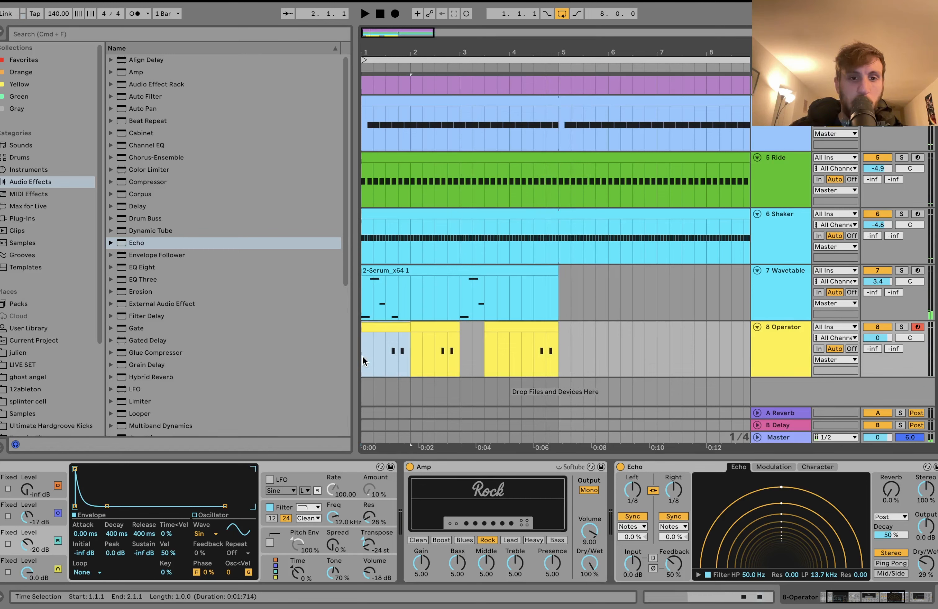
{"action": "key", "text": "space"}
Step: Duplicate the Operator track's bar 1 pattern across bars 2 to 4 and loop the four-bar range
{"action": "key", "text": "super+d"}
{"action": "key", "text": "super+d"}
{"action": "key", "text": "super+d"}
{"action": "left_click", "coordinate": [387, 323], "text": "shift"}
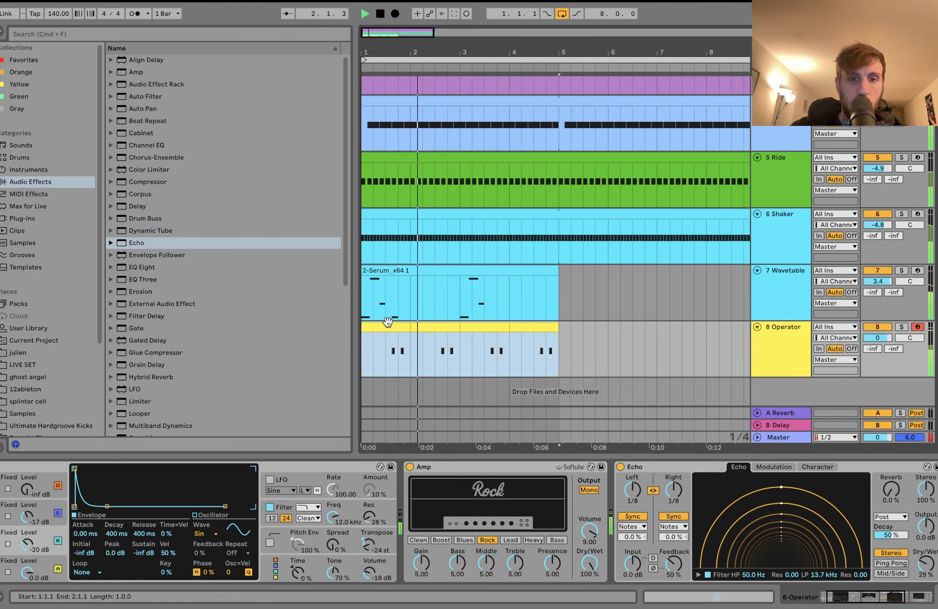
{"action": "key", "text": "super+l"}
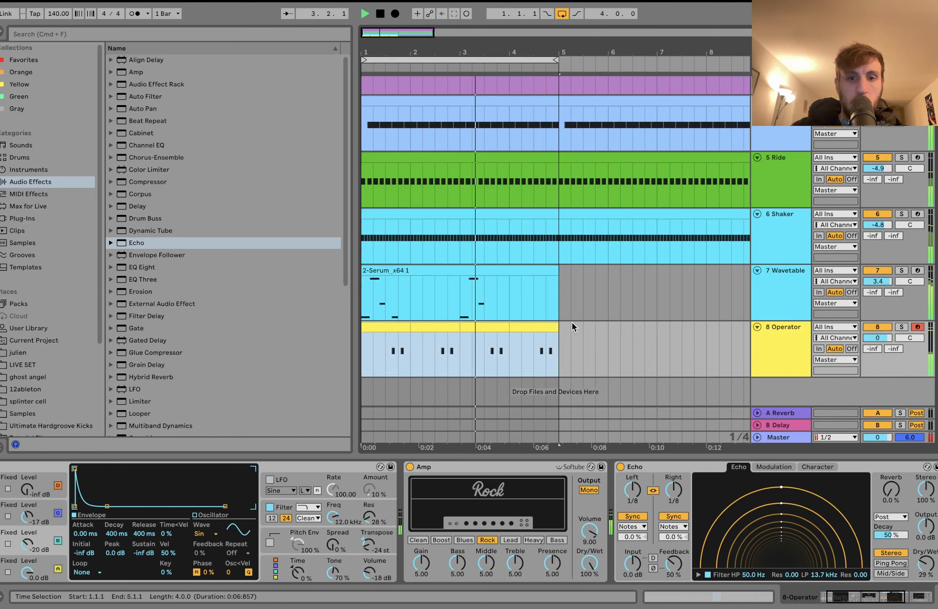
Step: Insert a MIDI track below Operator with its device chain copied over, and set oscillator B to coarse 6 and -19 dB
{"action": "key", "text": "super+shift+t"}
{"action": "key", "text": "space"}
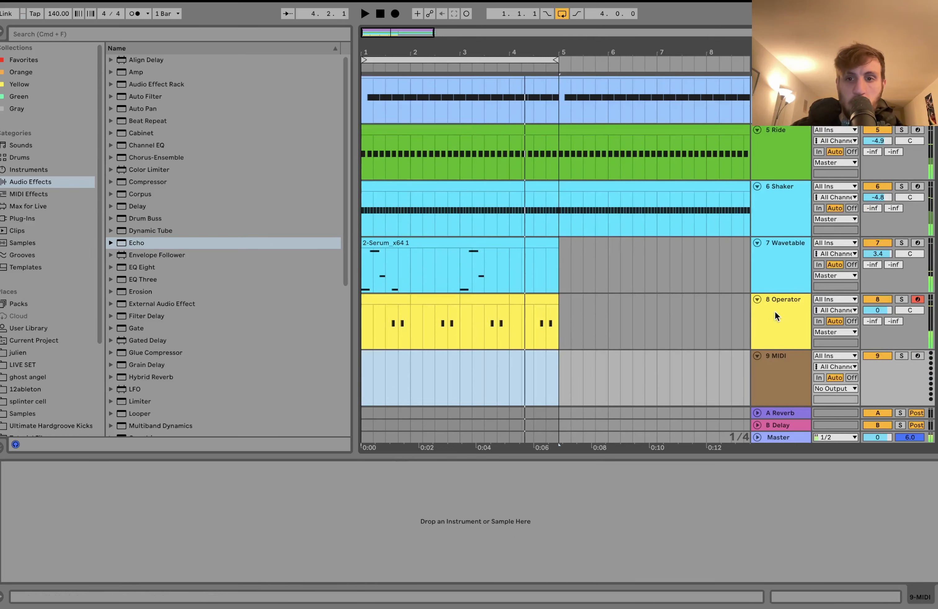
{"action": "left_click", "coordinate": [774, 312]}
{"action": "left_click", "coordinate": [462, 467]}
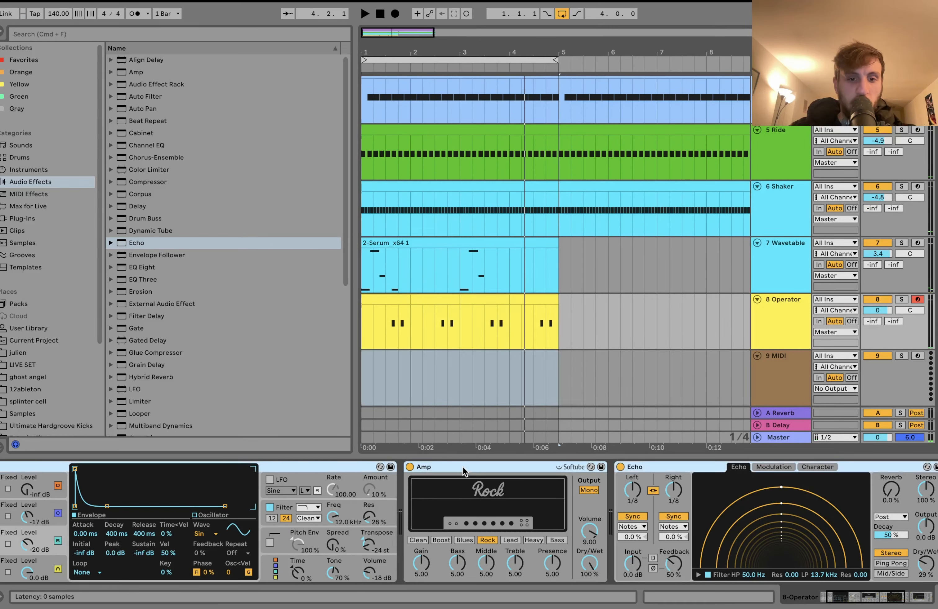
{"action": "left_click_drag", "start_coordinate": [537, 376], "coordinate": [537, 375]}
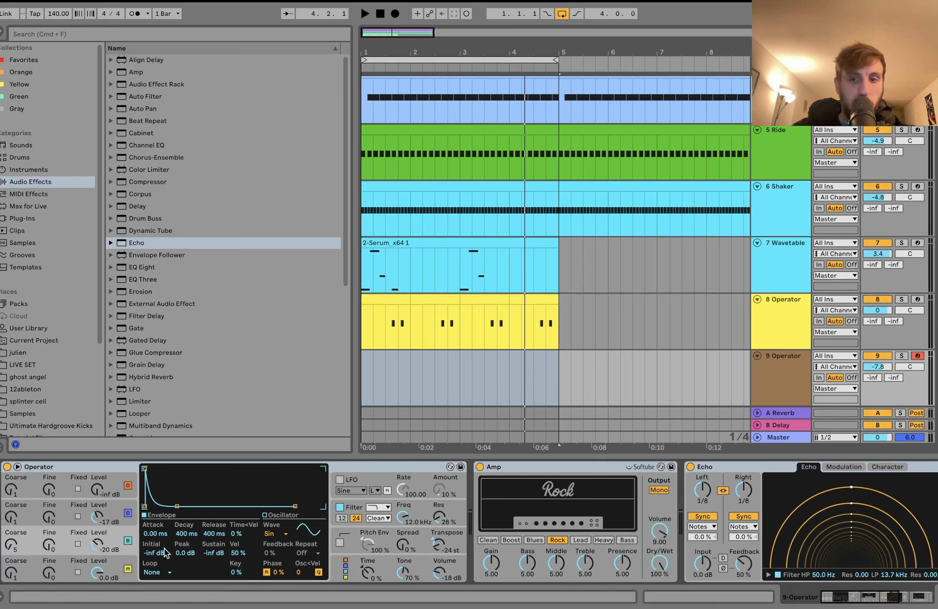
{"action": "left_click_drag", "start_coordinate": [98, 547], "coordinate": [98, 554]}
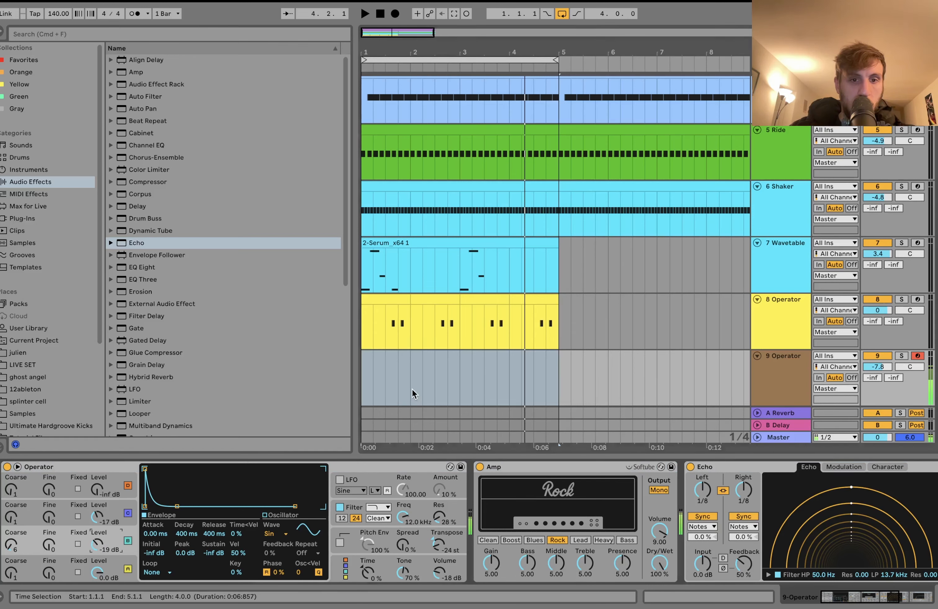
Step: Create a one-bar MIDI clip at bar 2 on the second Operator track
{"action": "left_click_drag", "start_coordinate": [412, 389], "coordinate": [350, 384]}
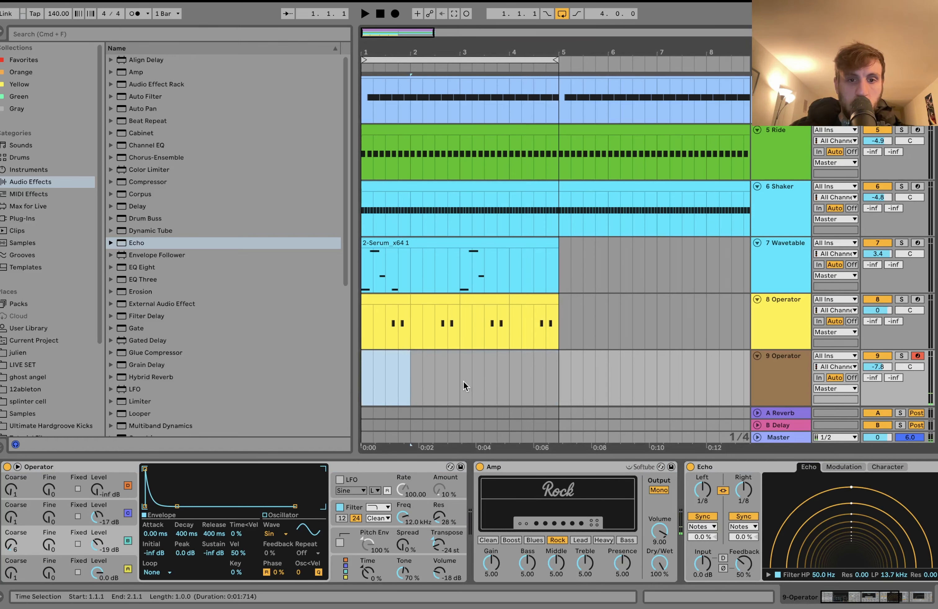
{"action": "left_click_drag", "start_coordinate": [463, 381], "coordinate": [412, 373]}
{"action": "key", "text": "super+shift+m"}
{"action": "key", "text": "space"}
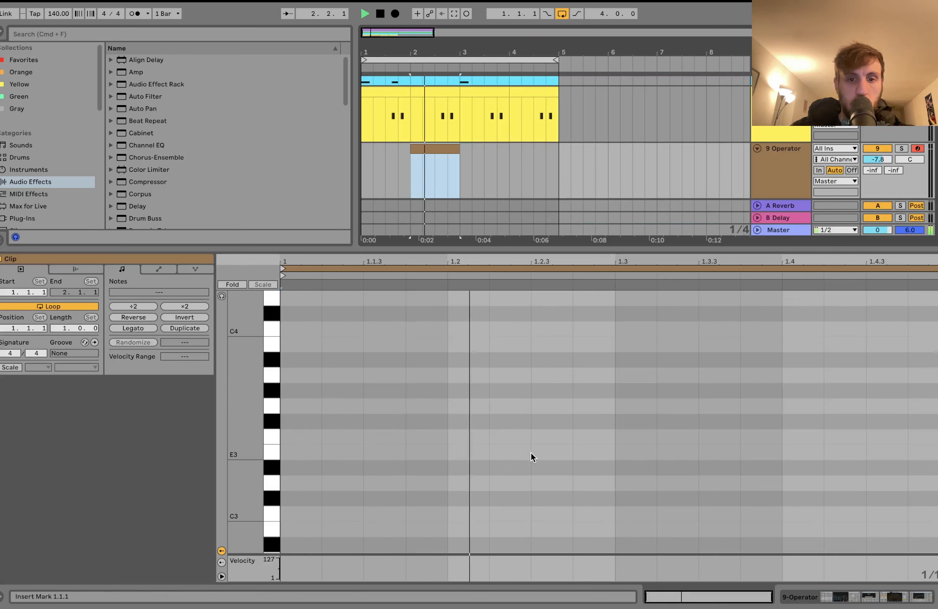
Step: Add three short C3 notes to the new clip at 1.1.4, 1.2.3 and 1.3.1
{"action": "double_click", "coordinate": [425, 514]}
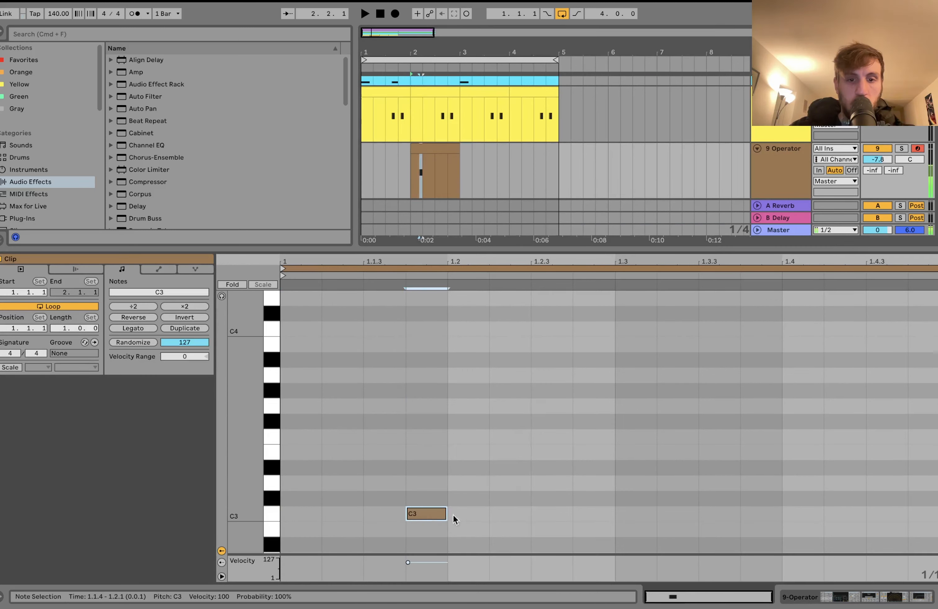
{"action": "double_click", "coordinate": [547, 512]}
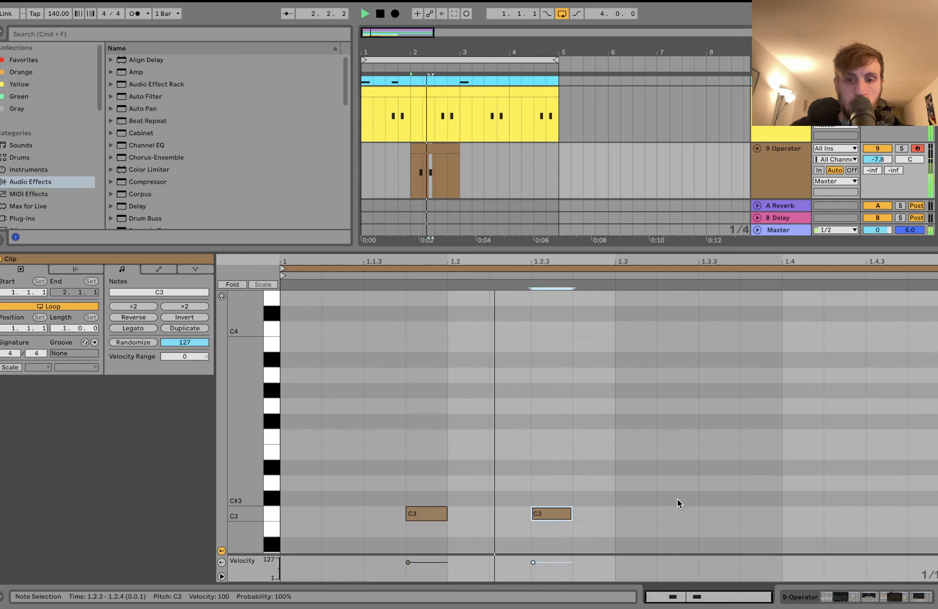
{"action": "double_click", "coordinate": [675, 513]}
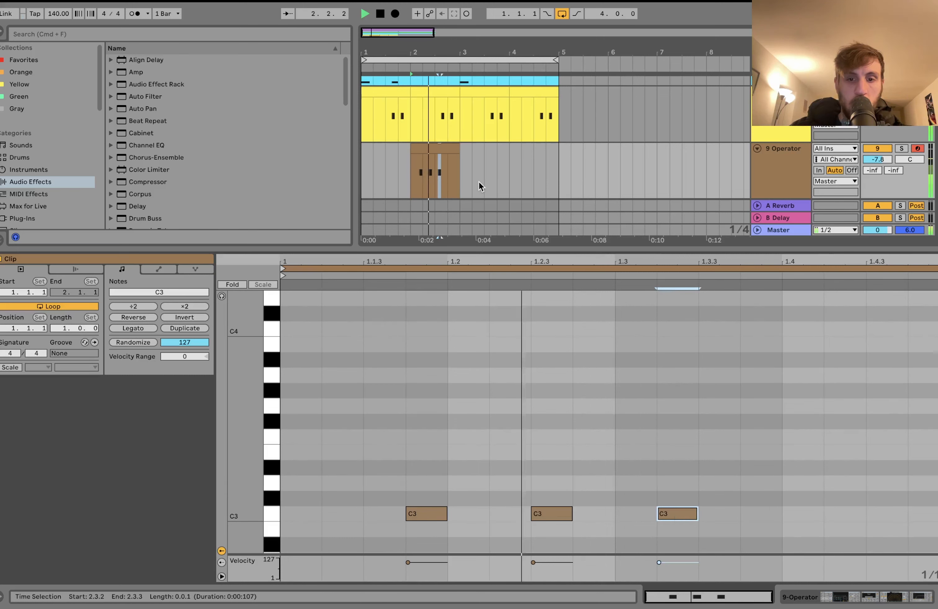
{"action": "key", "text": "Left"}
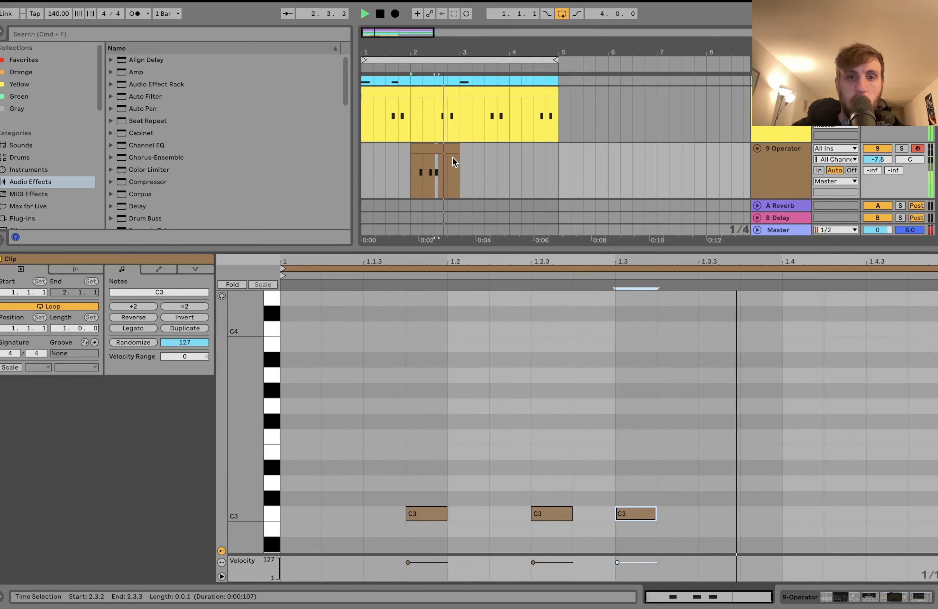
Step: Duplicate the second Operator track's bar 2 clip to bars 4 and 3, and raise the track volume to -2.5 dB
{"action": "left_click_drag", "start_coordinate": [462, 170], "coordinate": [352, 172]}
{"action": "key", "text": "super+d"}
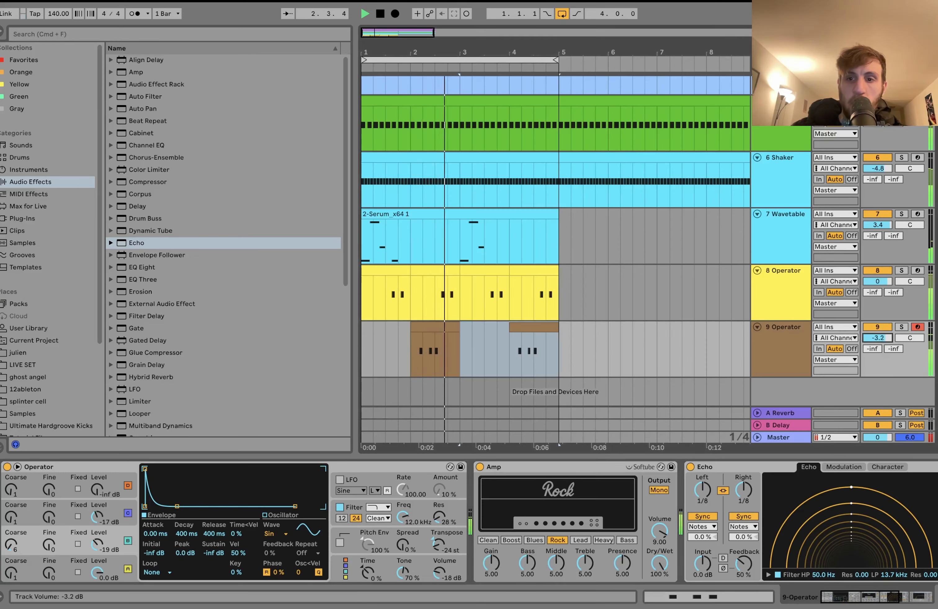
{"action": "left_click", "coordinate": [437, 324]}
{"action": "key", "text": "super+d"}
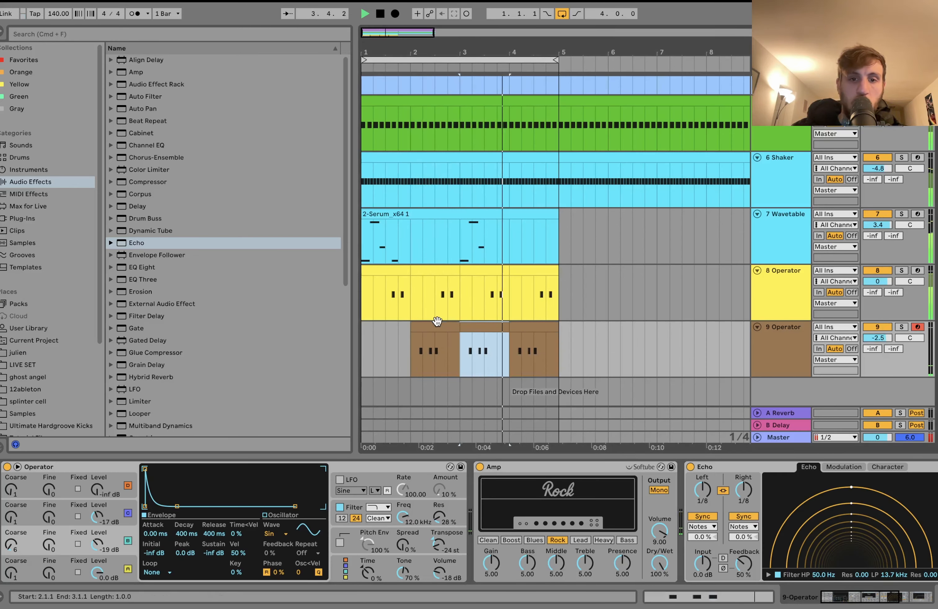
Step: Trim the start of the second Operator track's bar 3 clip to 3.3.1 and play the loop
{"action": "key", "text": "space"}
{"action": "key", "text": "space"}
{"action": "left_click_drag", "start_coordinate": [460, 327], "coordinate": [485, 328]}
{"action": "key", "text": "space"}
{"action": "left_click", "coordinate": [462, 327]}
{"action": "key", "text": "space"}
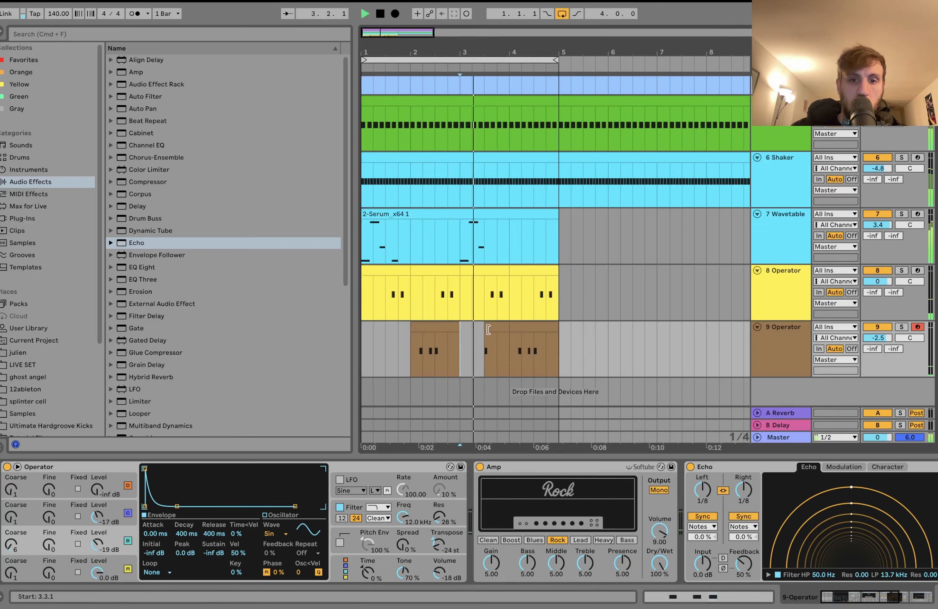
Step: Copy the second Operator track's half-bar clip at 3.3.1 to 1.3.1, set the track volume to -5.9 dB, and play the loop
{"action": "left_click", "coordinate": [488, 329]}
{"action": "key", "text": "super+c"}
{"action": "left_click", "coordinate": [387, 336]}
{"action": "key", "text": "super+v"}
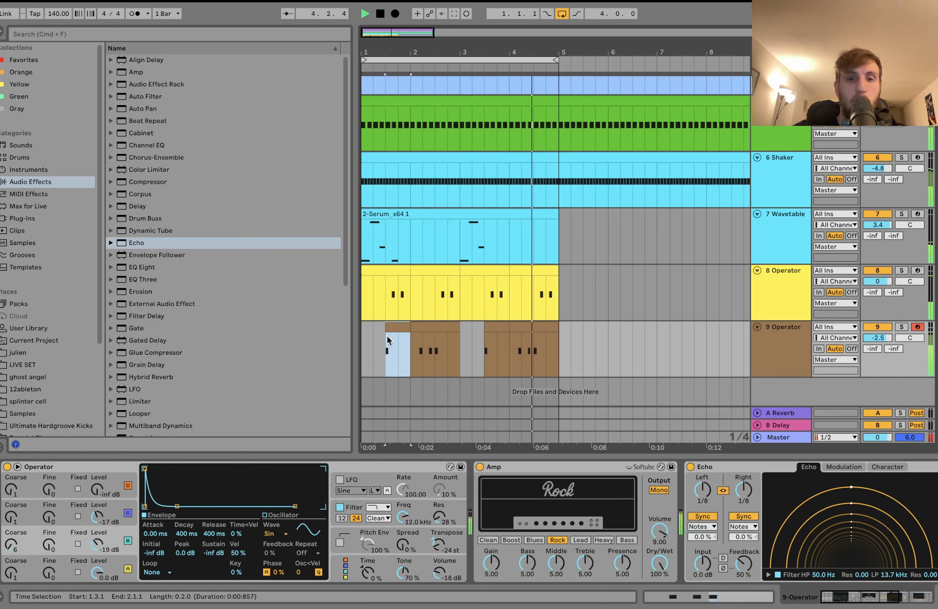
{"action": "left_click_drag", "start_coordinate": [882, 340], "coordinate": [882, 346]}
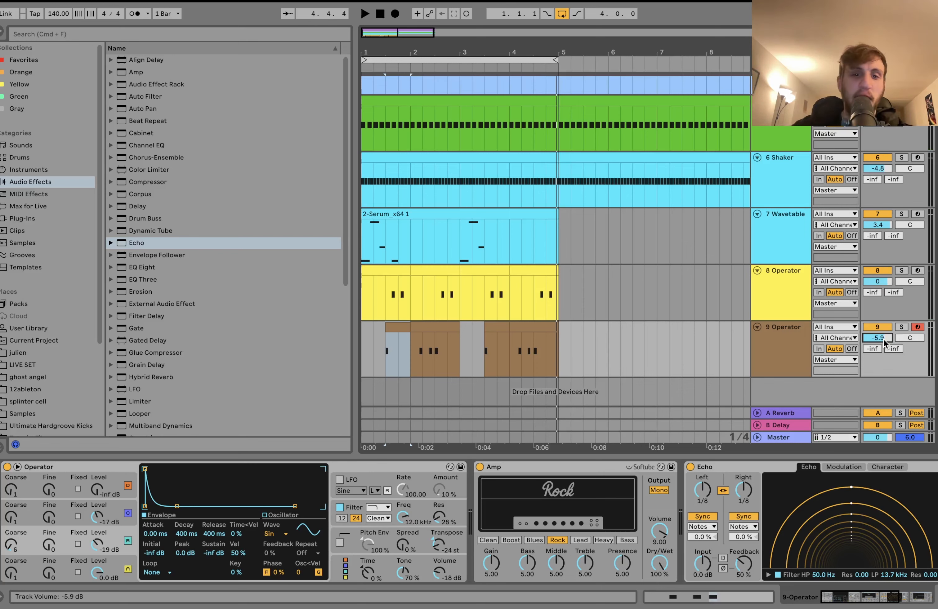
{"action": "key", "text": "space"}
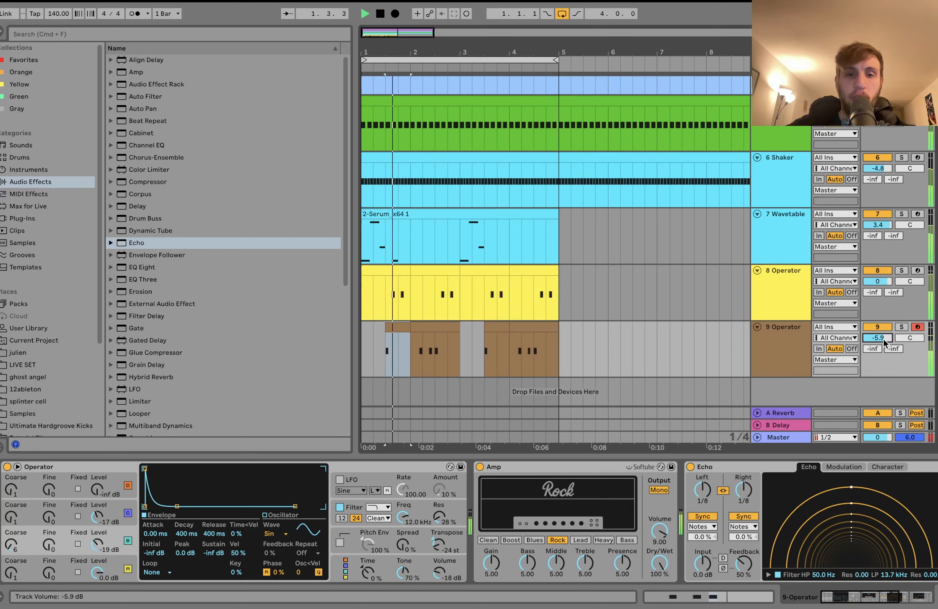
Step: Copy the Auto Pan from the third hard techno kick track to the end of the Wavetable track's device chain
{"action": "left_click", "coordinate": [775, 360]}
{"action": "scroll", "coordinate": [538, 342], "scroll_direction": "up", "scroll_amount": 5}
{"action": "scroll", "coordinate": [538, 342], "scroll_direction": "down", "scroll_amount": 5}
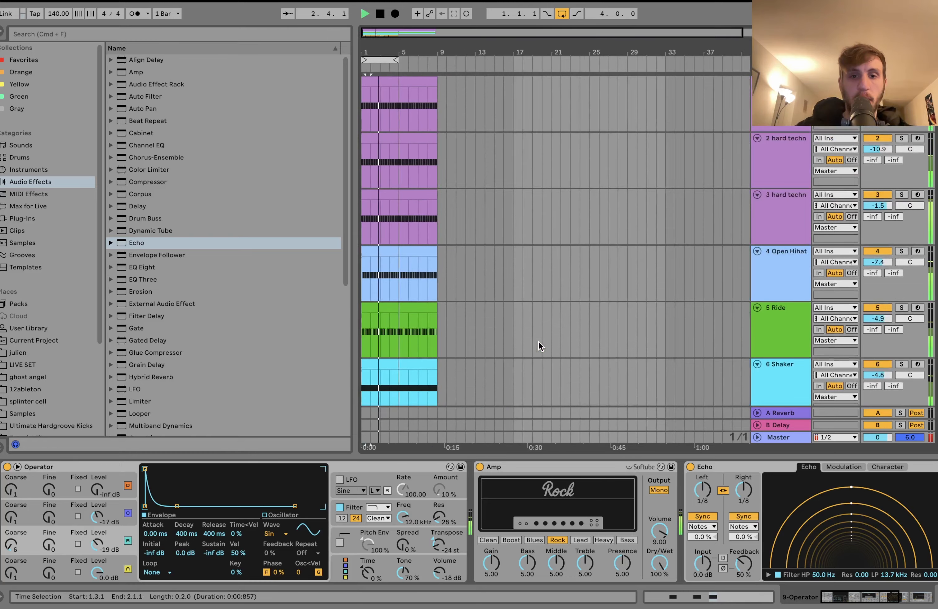
{"action": "scroll", "coordinate": [538, 341], "scroll_direction": "down", "scroll_amount": 8}
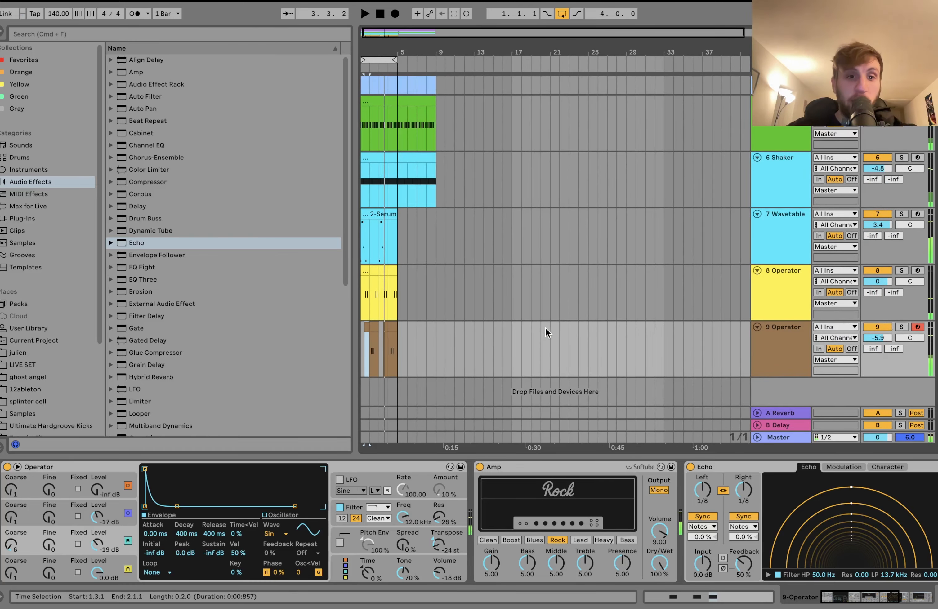
{"action": "left_click", "coordinate": [766, 228]}
{"action": "scroll", "coordinate": [781, 237], "scroll_direction": "up", "scroll_amount": 6}
{"action": "left_click", "coordinate": [787, 177]}
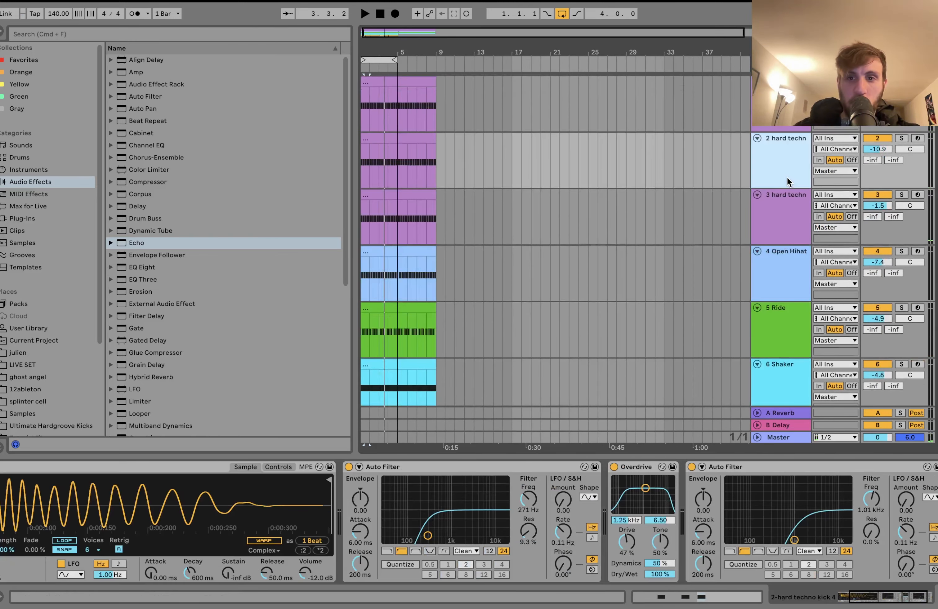
{"action": "left_click", "coordinate": [785, 220]}
{"action": "left_click", "coordinate": [530, 463]}
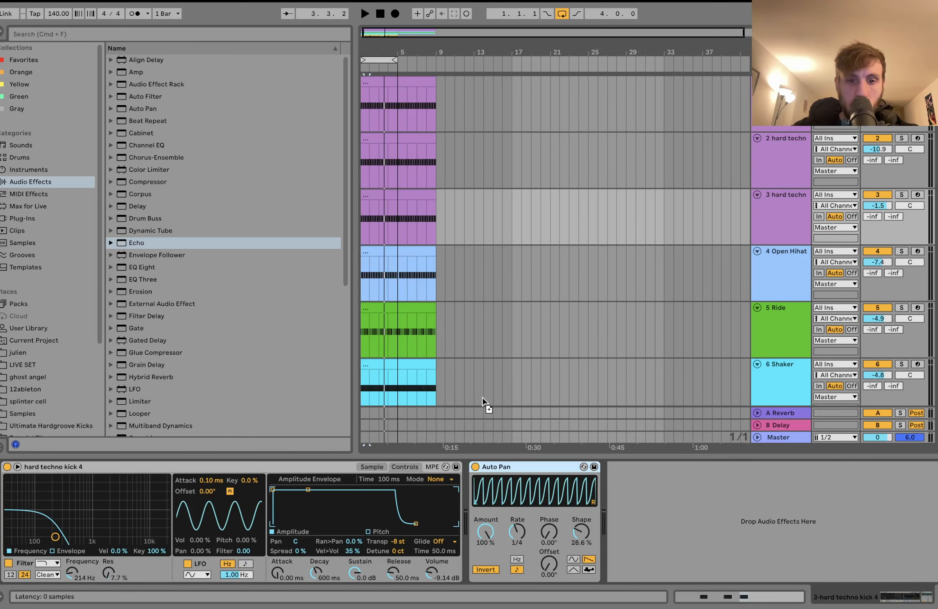
{"action": "scroll", "coordinate": [482, 397], "scroll_direction": "down", "scroll_amount": 4}
{"action": "left_click", "coordinate": [465, 372]}
{"action": "scroll", "coordinate": [710, 533], "scroll_direction": "right", "scroll_amount": 5}
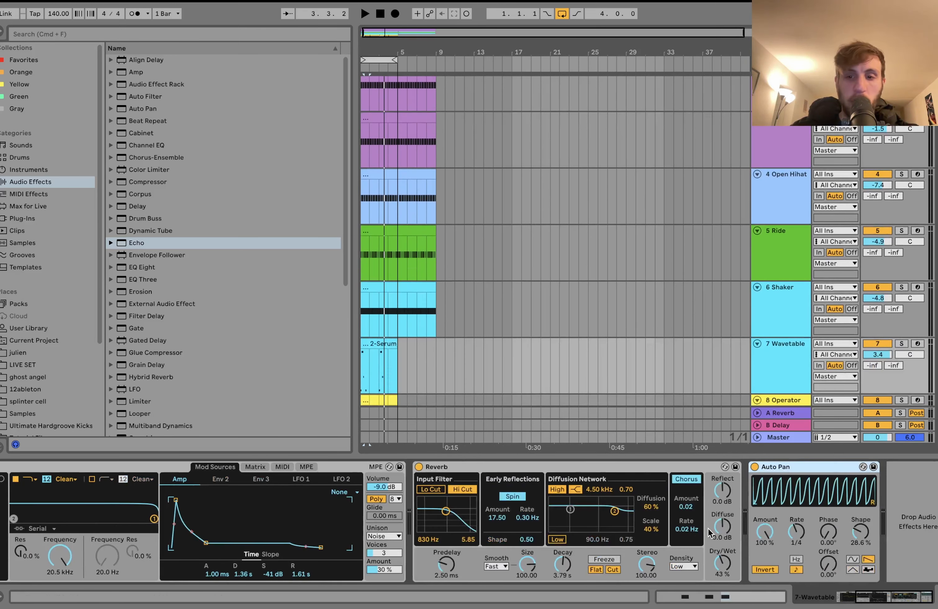
Step: Set the Wavetable track's Auto Pan amount to 58.7% and copy the device to the first Operator track
{"action": "left_click_drag", "start_coordinate": [766, 533], "coordinate": [767, 556]}
{"action": "left_click", "coordinate": [791, 467]}
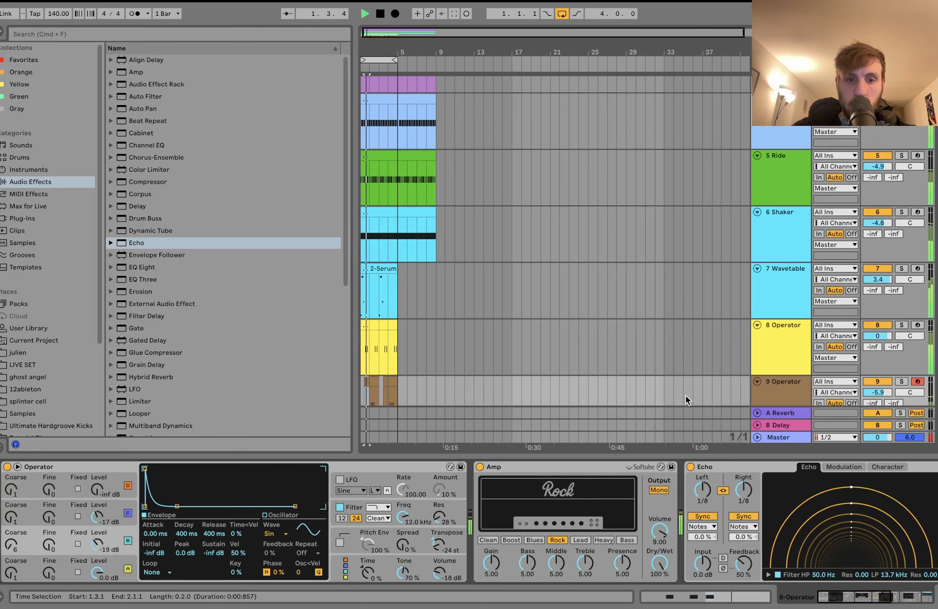
Step: Set the second Operator track's volume to -4.4 dB, and fold all the tracks in the arrangement
{"action": "left_click", "coordinate": [807, 392]}
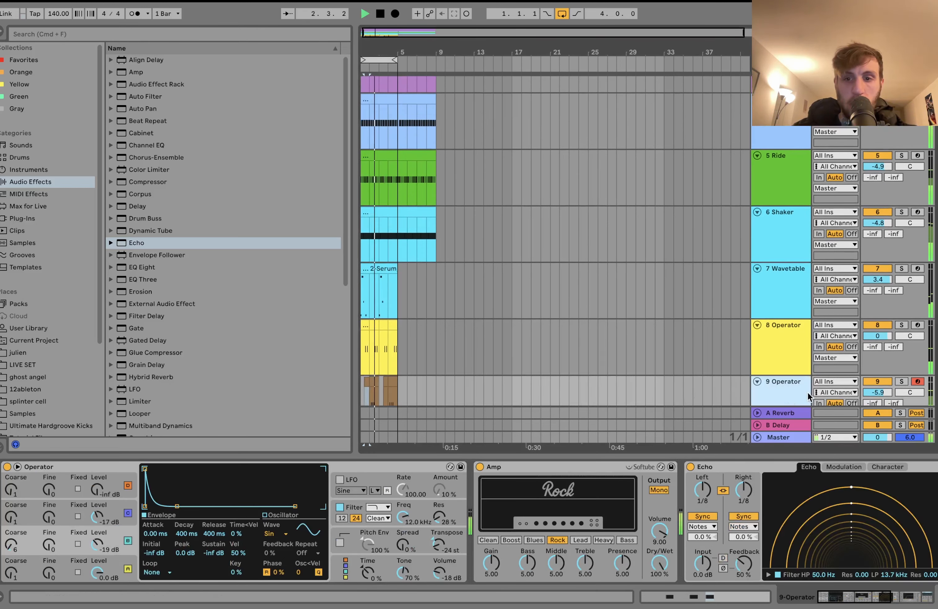
{"action": "left_click_drag", "start_coordinate": [877, 393], "coordinate": [885, 393]}
{"action": "left_click", "coordinate": [788, 298]}
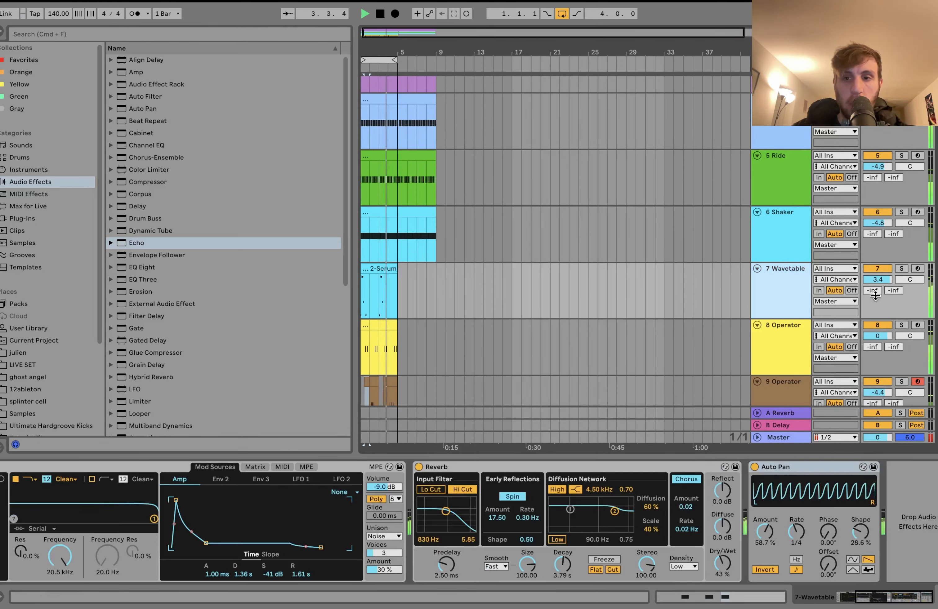
{"action": "left_click", "coordinate": [806, 291]}
{"action": "key", "text": "super+a"}
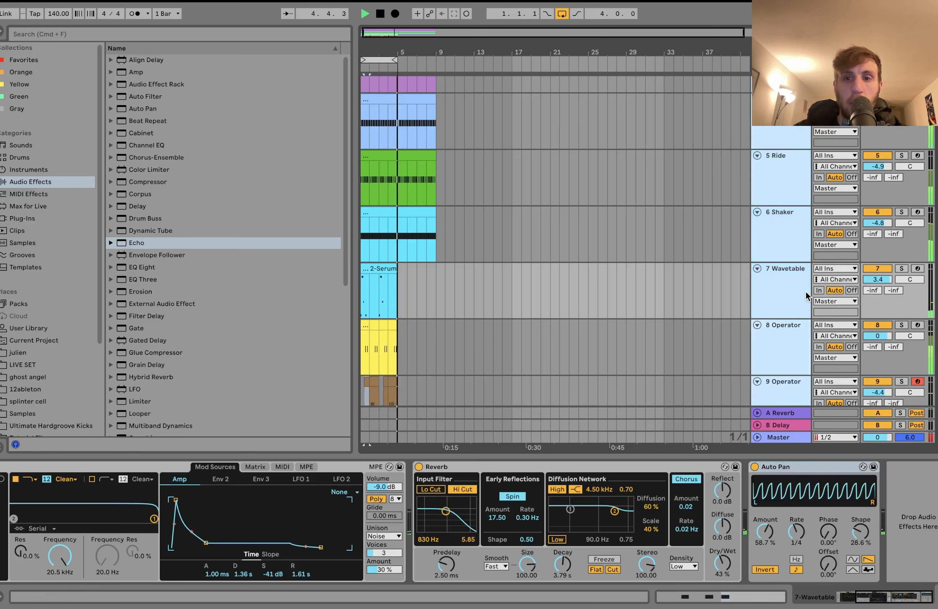
{"action": "key", "text": "u"}
{"action": "key", "text": "space"}
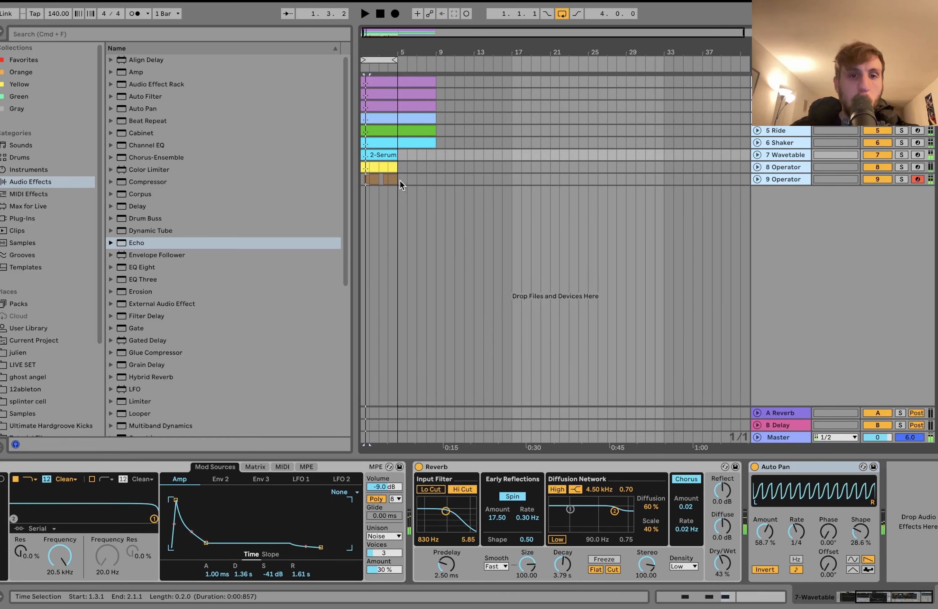
Step: Delete the clip material from bar 5 to bar 13 on all tracks
{"action": "left_click_drag", "start_coordinate": [400, 180], "coordinate": [472, 78]}
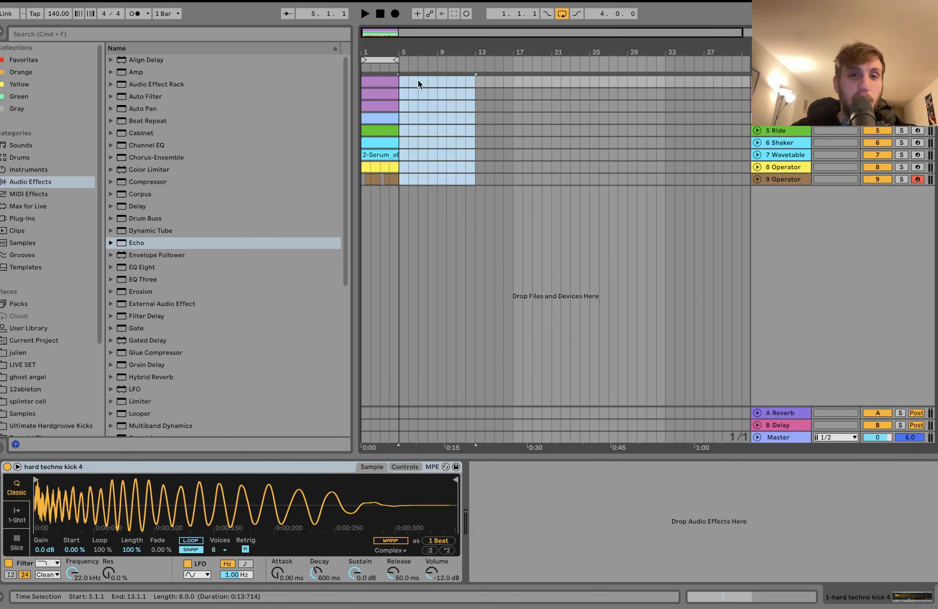
{"action": "left_click", "coordinate": [400, 81]}
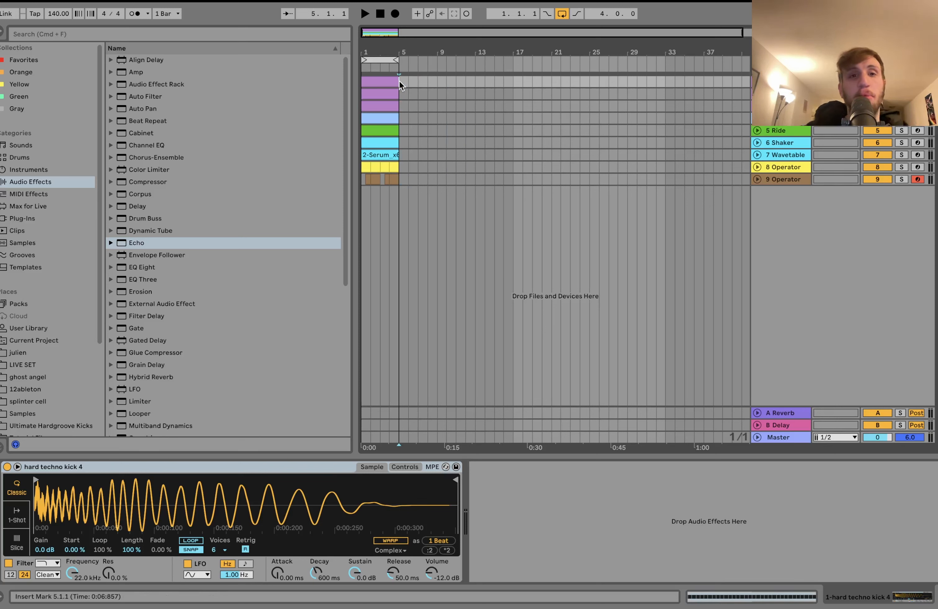
Step: Duplicate the four-bar loop on all tracks repeatedly until the arrangement reaches bar 65
{"action": "left_click", "coordinate": [362, 183]}
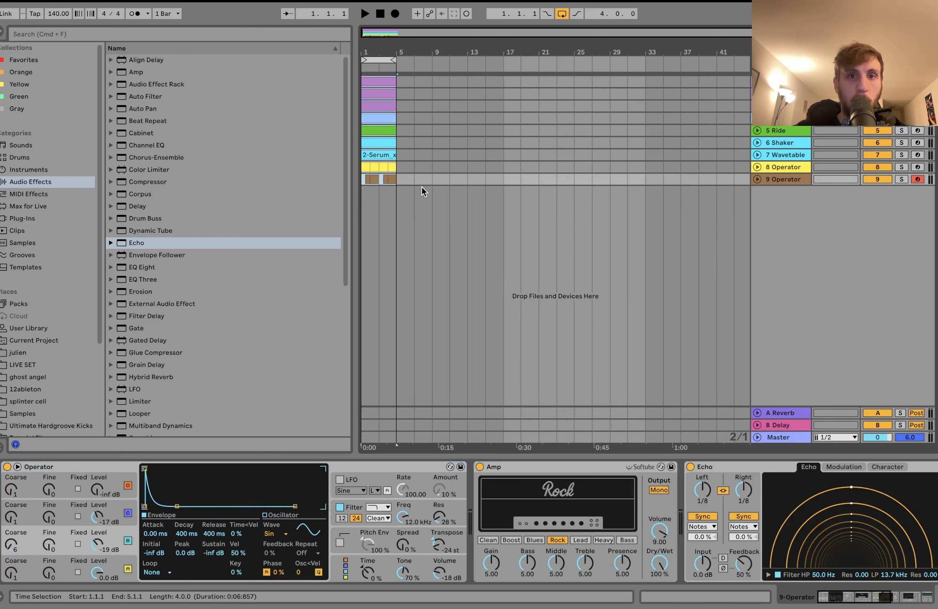
{"action": "key", "text": "super+d"}
{"action": "key", "text": "super+d"}
{"action": "key", "text": "super+d"}
{"action": "key", "text": "super+d"}
{"action": "key", "text": "super+d"}
{"action": "key", "text": "super+d"}
{"action": "key", "text": "super+d"}
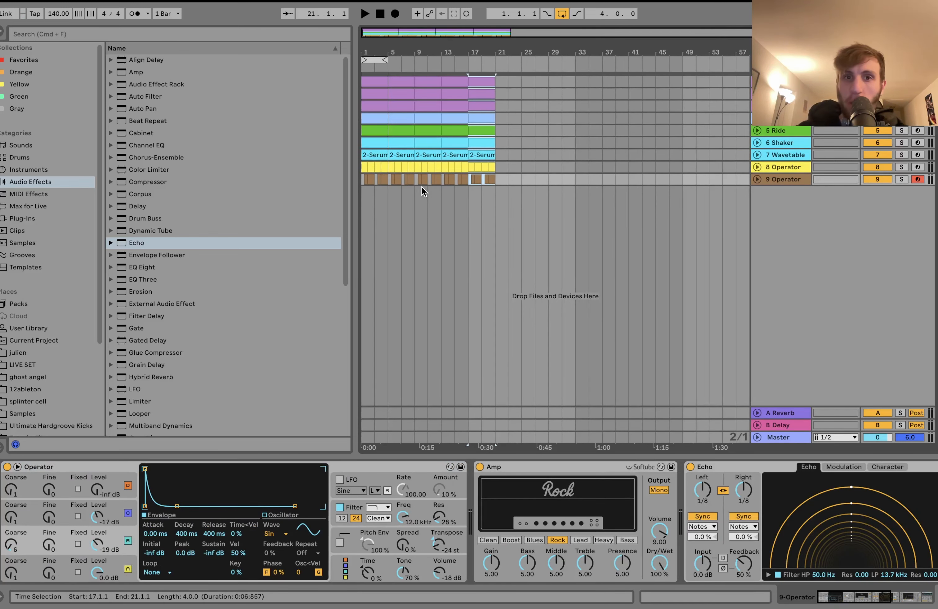
{"action": "key", "text": "super+d"}
{"action": "key", "text": "super+d"}
{"action": "key", "text": "super+d"}
{"action": "key", "text": "super+d"}
{"action": "key", "text": "super+d"}
{"action": "key", "text": "super+d"}
{"action": "key", "text": "super+d"}
{"action": "key", "text": "super+d"}
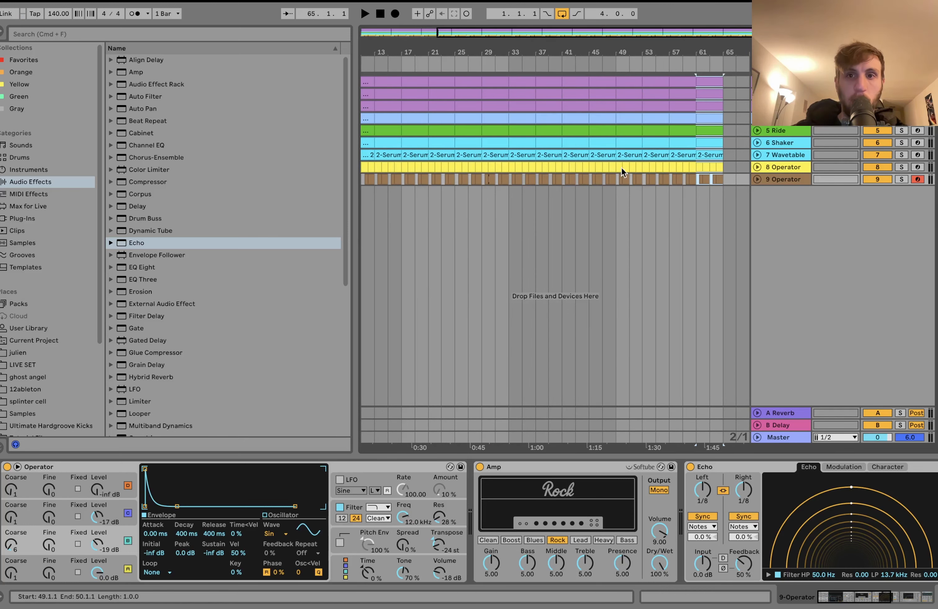
{"action": "scroll", "coordinate": [632, 179], "scroll_direction": "down", "scroll_amount": 3}
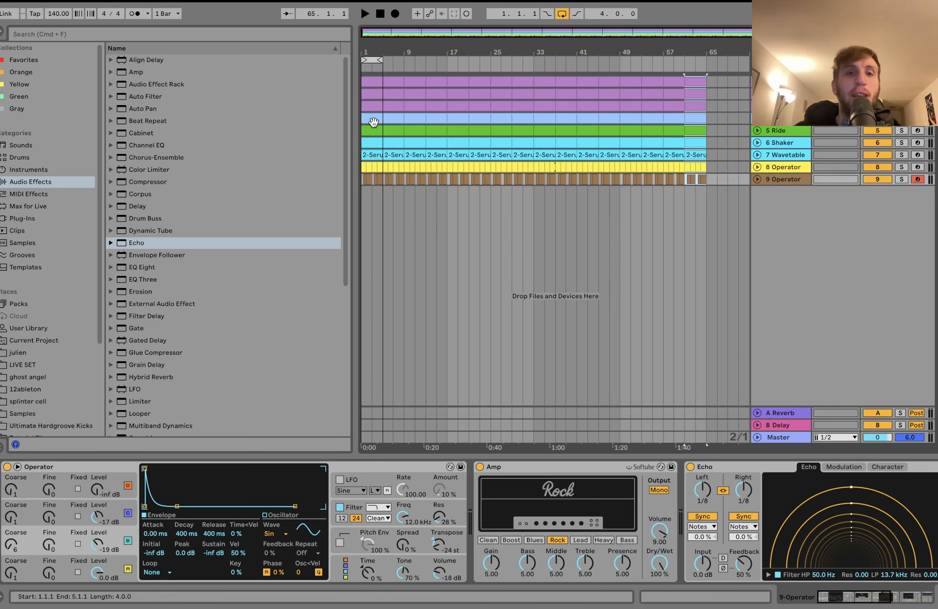
{"action": "left_click", "coordinate": [780, 178]}
{"action": "key", "text": "u"}
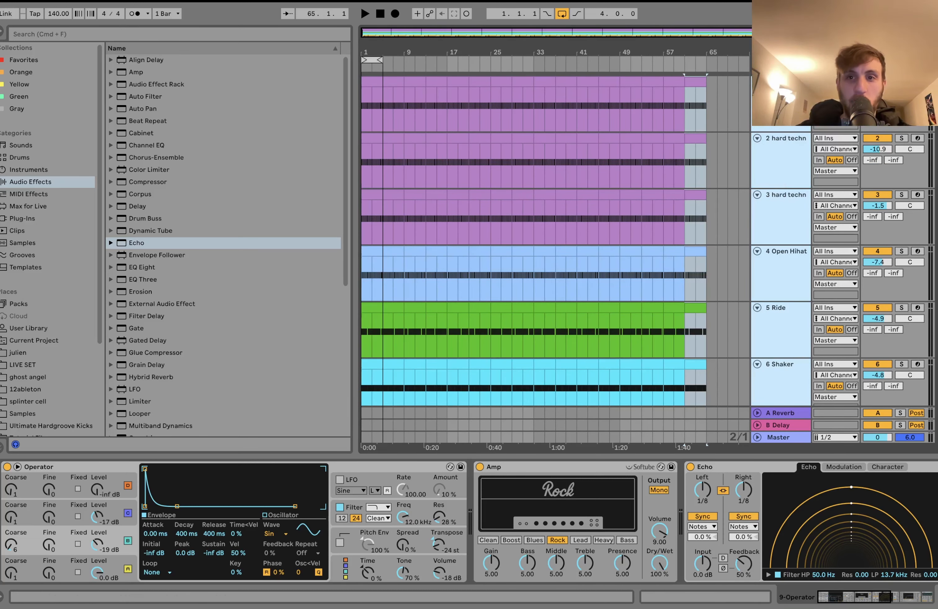
{"action": "key", "text": "u"}
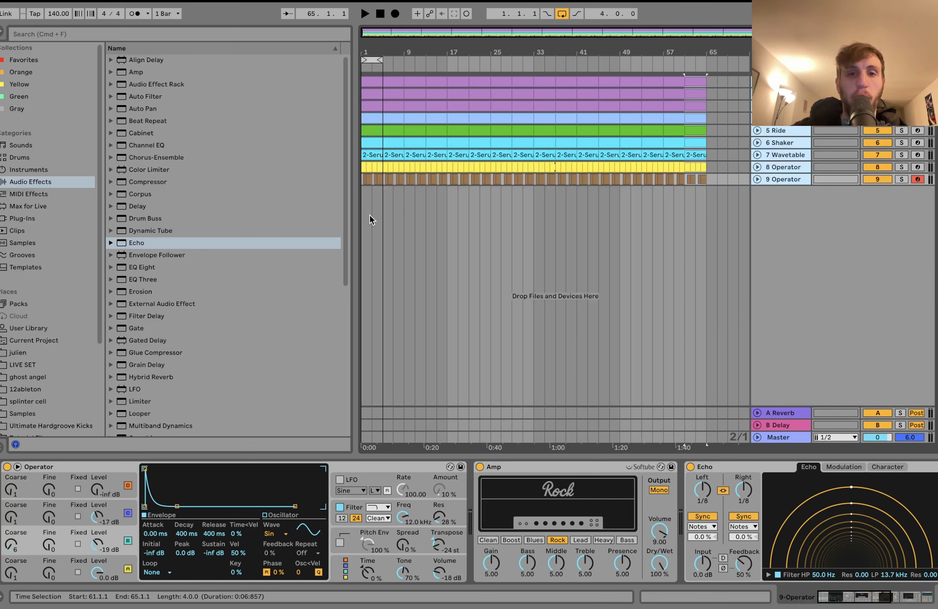
Step: Delete the Wavetable and both Operator tracks' clips from bar 1 to bar 33
{"action": "left_click", "coordinate": [368, 155]}
{"action": "left_click_drag", "start_coordinate": [369, 155], "coordinate": [446, 213]}
{"action": "key", "text": "Delete"}
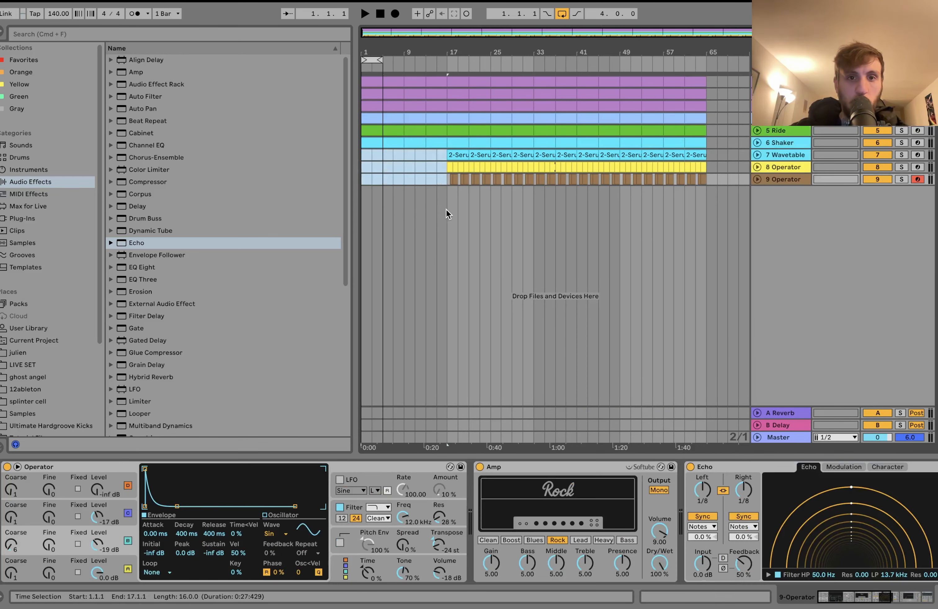
{"action": "left_click", "coordinate": [534, 192], "text": "shift"}
{"action": "key", "text": "Delete"}
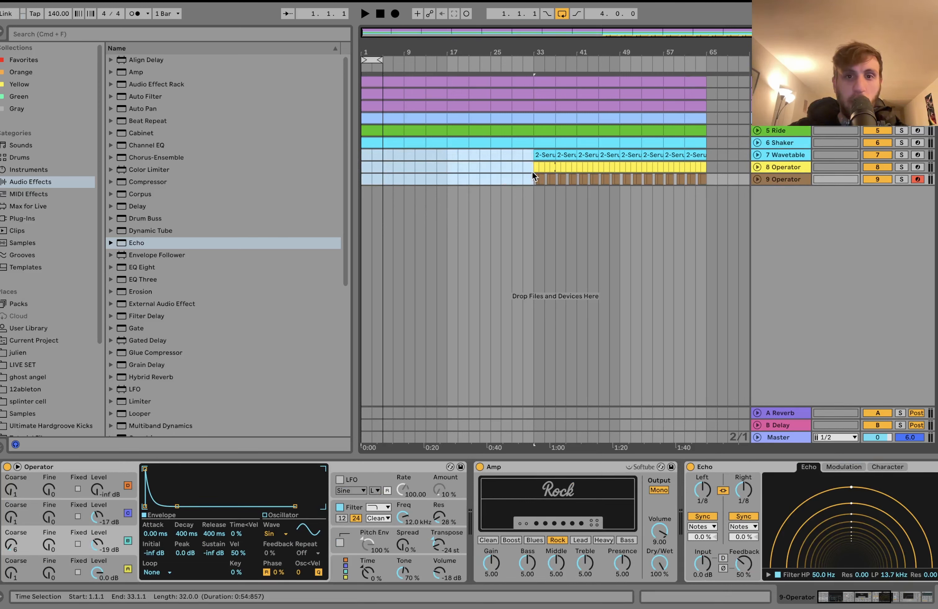
Step: Copy both Operator tracks' clips from bars 33 to 49 and paste them at bar 17
{"action": "left_click_drag", "start_coordinate": [531, 165], "coordinate": [619, 184]}
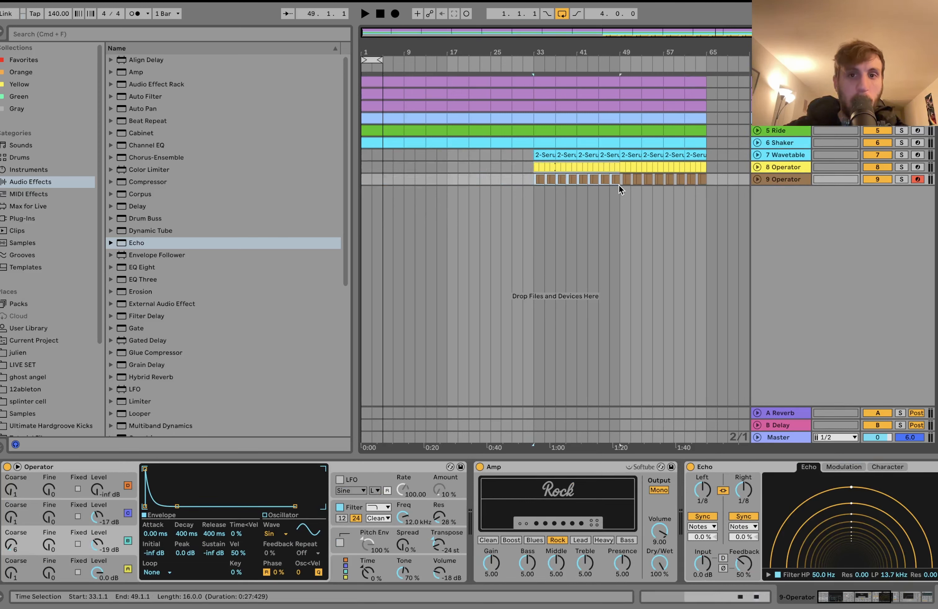
{"action": "left_click", "coordinate": [446, 169]}
{"action": "key", "text": "super+v"}
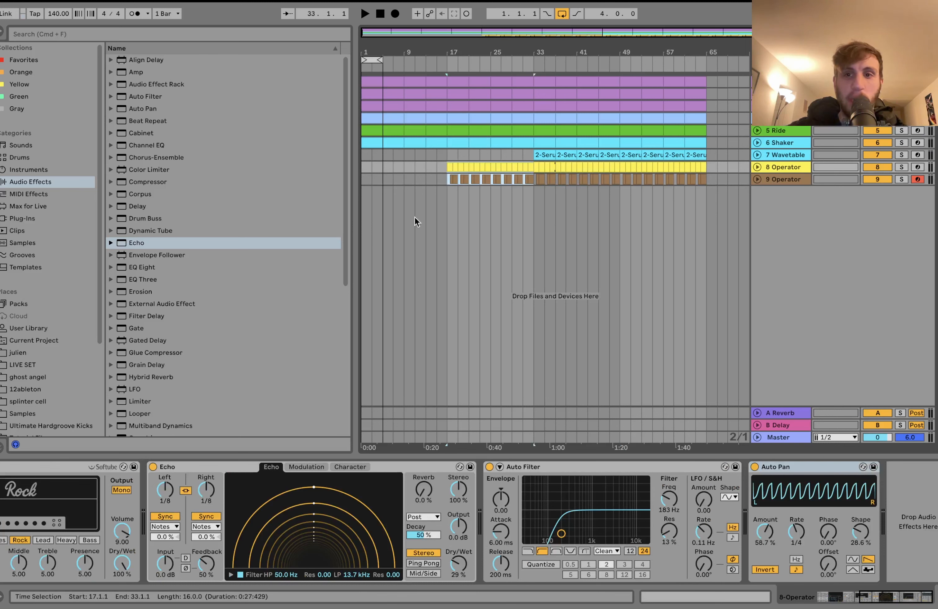
Step: Delete the Open Hihat, Ride and Shaker clips from bar 1 to bar 9
{"action": "left_click", "coordinate": [371, 142]}
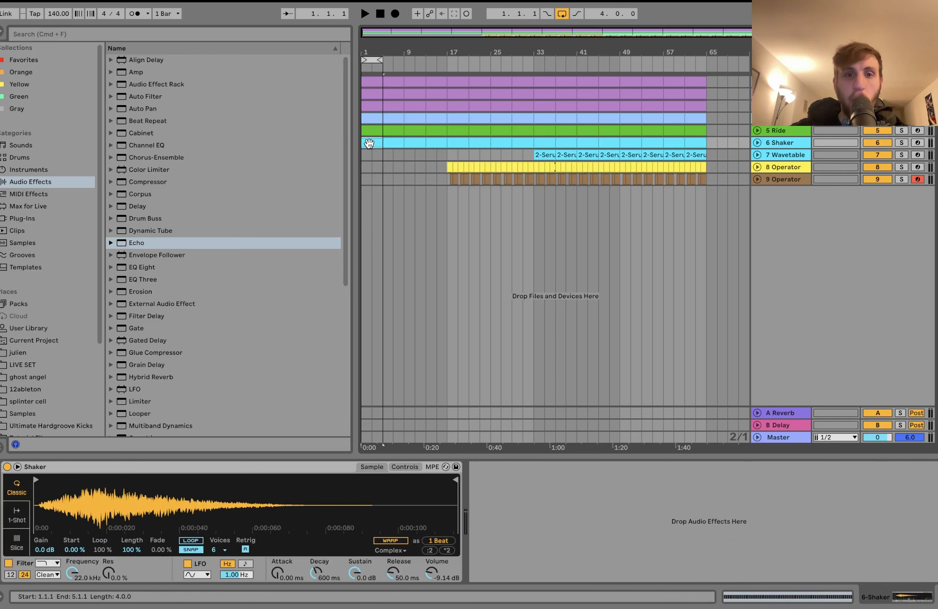
{"action": "left_click", "coordinate": [397, 127], "text": "shift"}
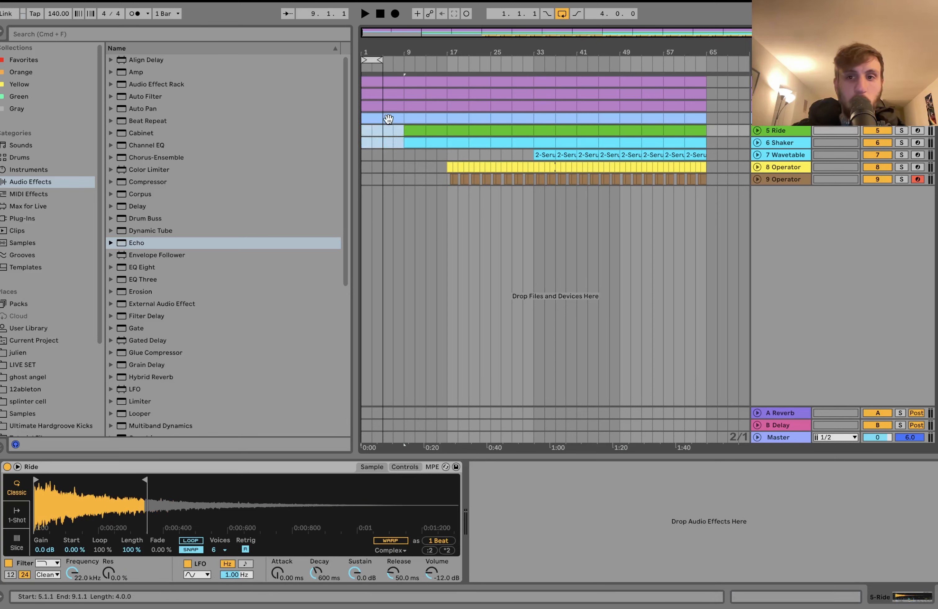
{"action": "left_click", "coordinate": [378, 118]}
{"action": "left_click", "coordinate": [385, 118], "text": "shift"}
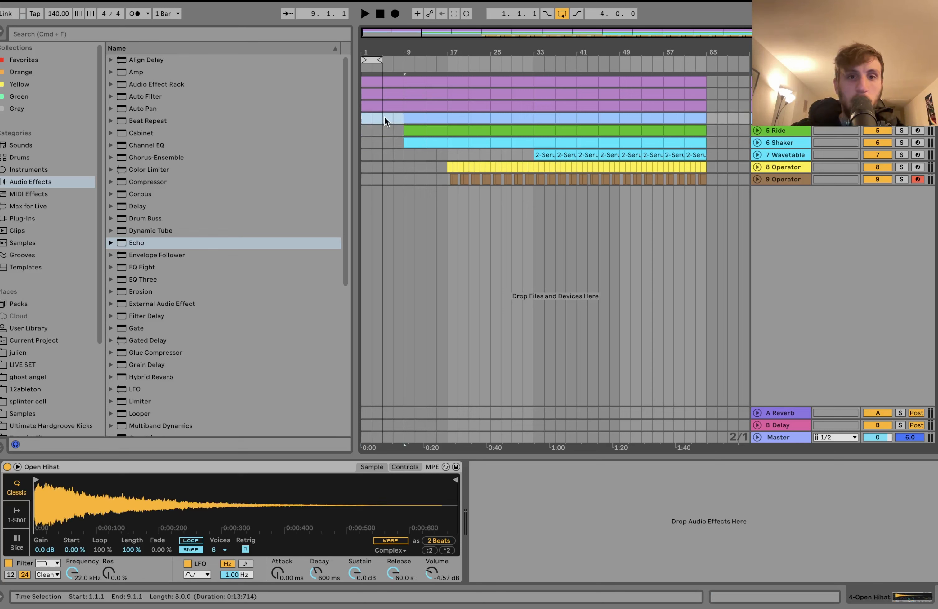
{"action": "key", "text": "Delete"}
Step: Delete the Shaker clips up to bar 17 and the Ride clips up to bar 25, and play from bar 17
{"action": "left_click", "coordinate": [407, 131]}
{"action": "left_click", "coordinate": [436, 142], "text": "shift"}
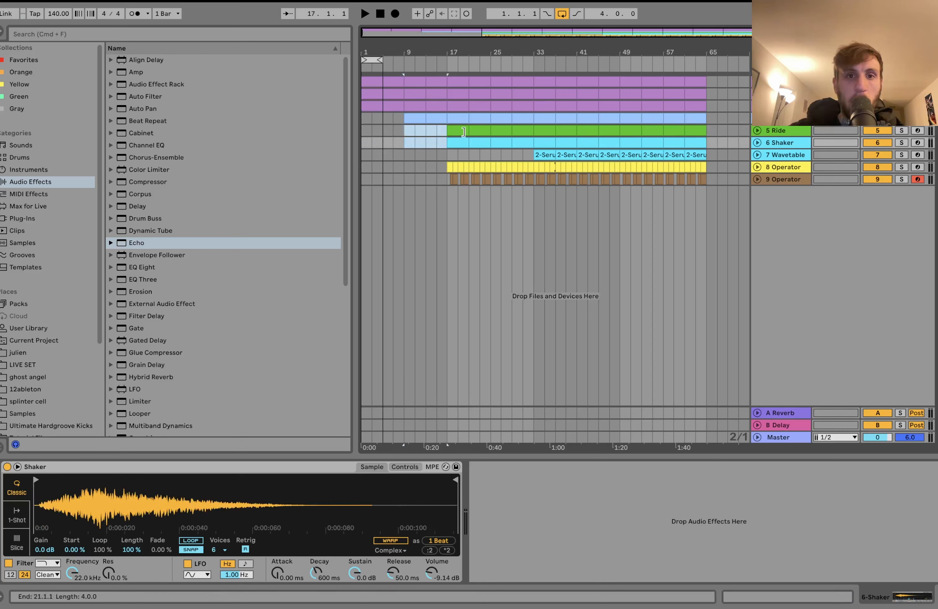
{"action": "key", "text": "Delete"}
{"action": "left_click", "coordinate": [485, 128], "text": "shift"}
{"action": "key", "text": "Delete"}
{"action": "key", "text": "space"}
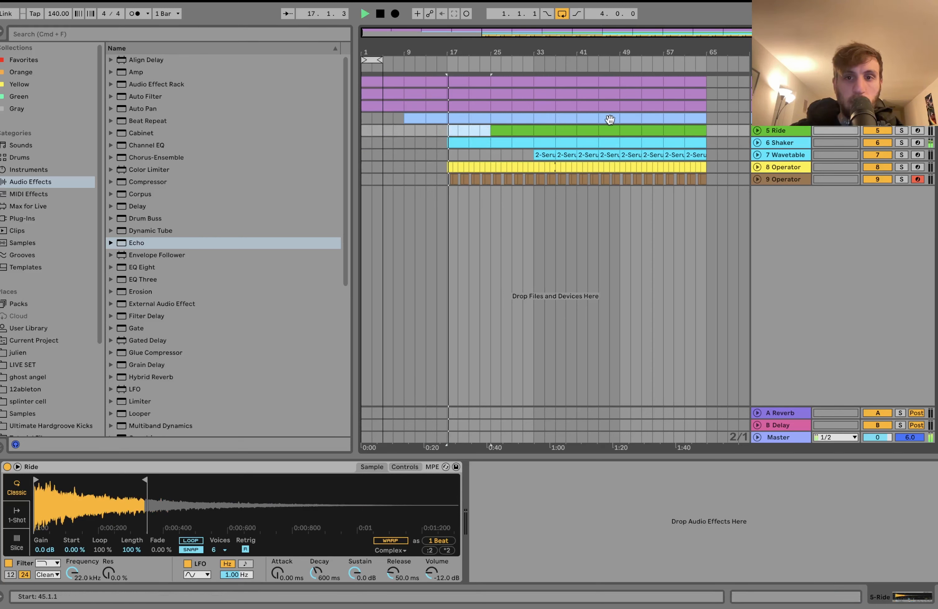
Step: Stop playback and delete the first Operator track's clips from bar 49 to the end
{"action": "left_click", "coordinate": [623, 158]}
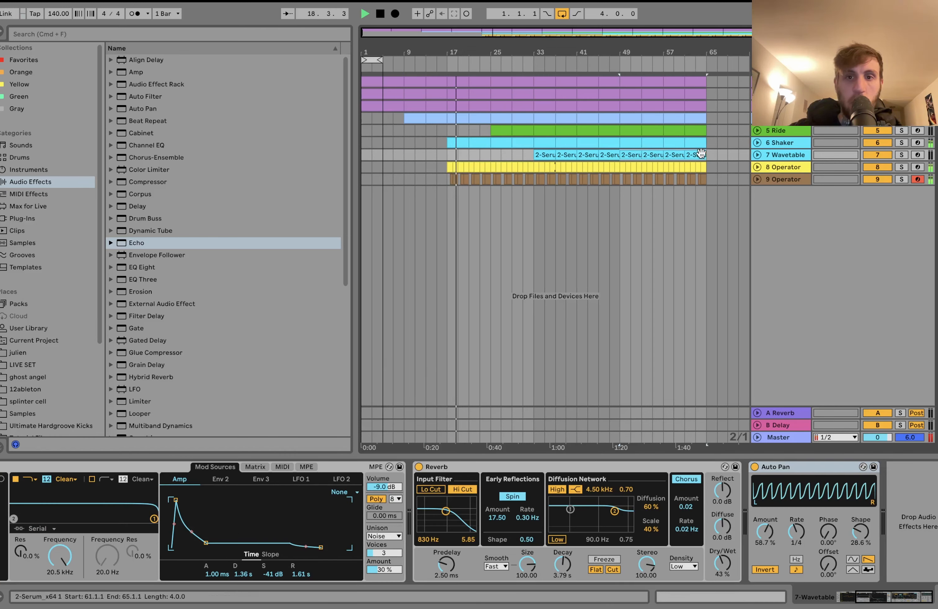
{"action": "left_click", "coordinate": [620, 170]}
{"action": "left_click_drag", "start_coordinate": [716, 169], "coordinate": [634, 178]}
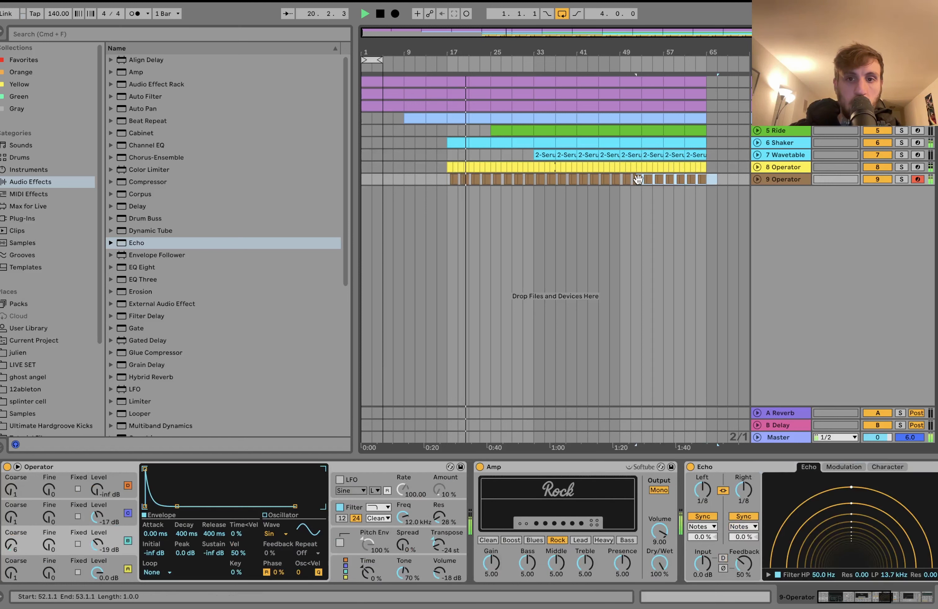
{"action": "left_click", "coordinate": [622, 168]}
{"action": "key", "text": "space"}
{"action": "left_click_drag", "start_coordinate": [719, 167], "coordinate": [620, 168]}
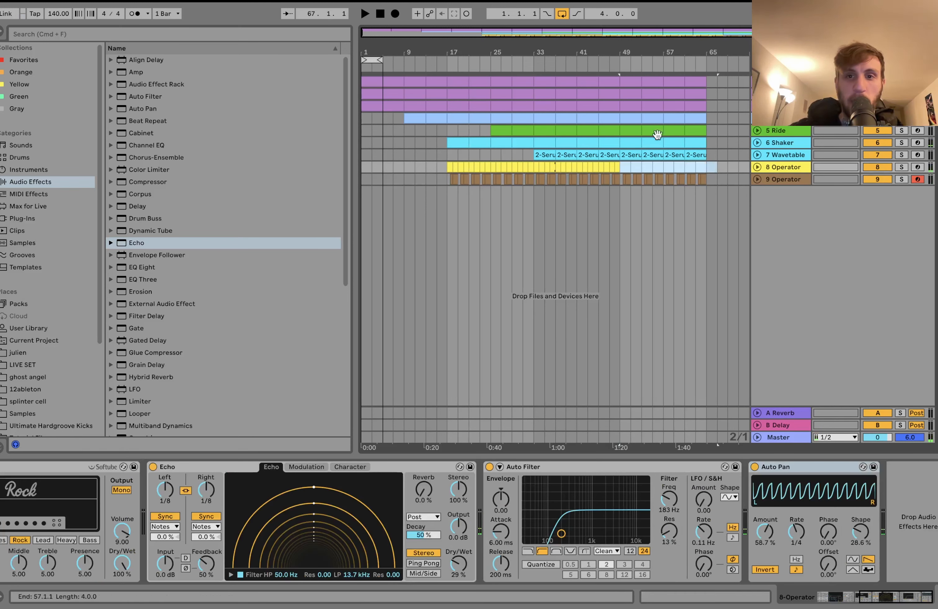
Step: Delete the first and third hard techno kick tracks' clips from bar 49 to bar 65 while playing from bar 49
{"action": "left_click", "coordinate": [631, 83]}
{"action": "left_click", "coordinate": [696, 82], "text": "shift"}
{"action": "key", "text": "space"}
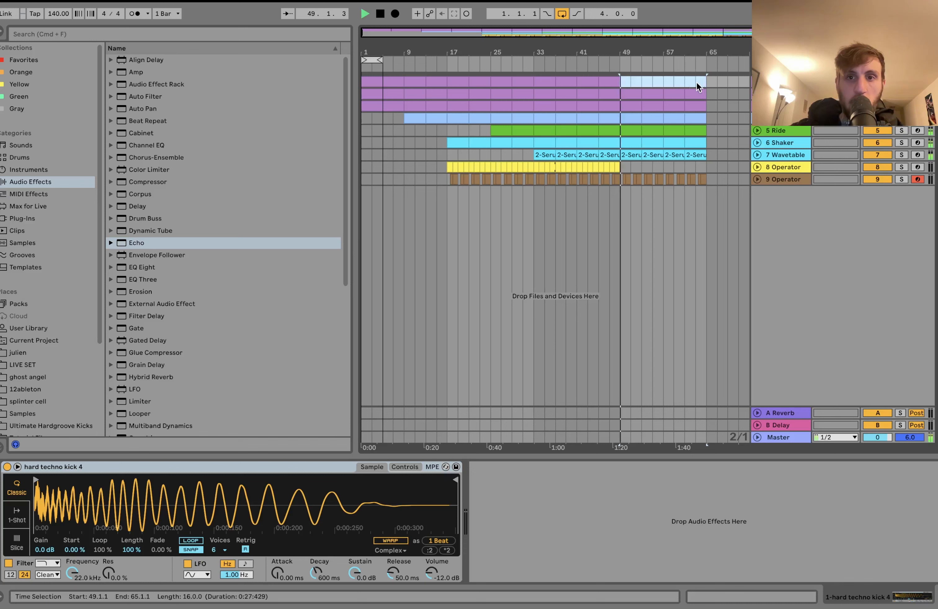
{"action": "key", "text": "Delete"}
{"action": "left_click", "coordinate": [636, 106]}
{"action": "left_click", "coordinate": [699, 105], "text": "shift"}
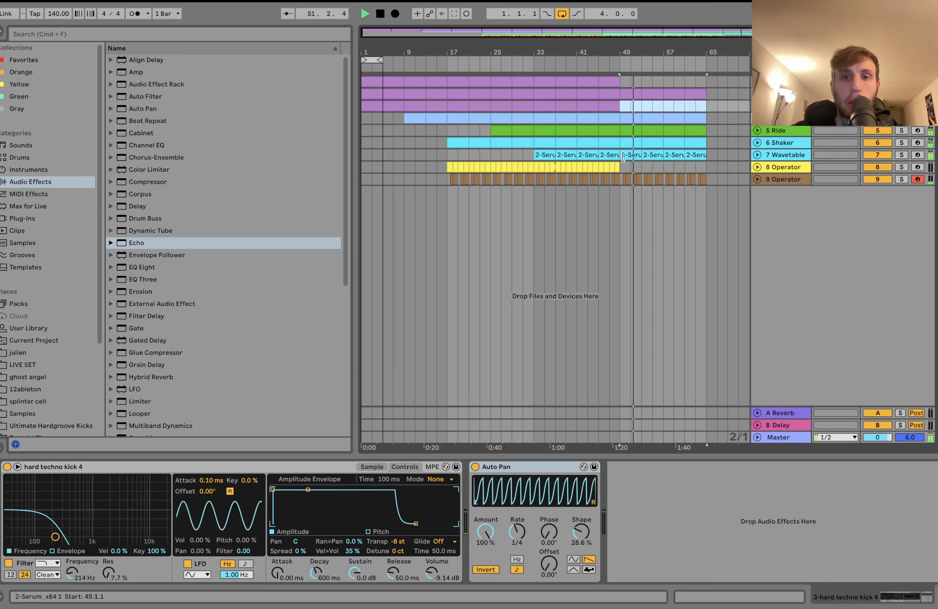
Step: Stop playback and duplicate the first Operator track's bars 33 to 49 into bars 49 to 65
{"action": "left_click_drag", "start_coordinate": [621, 164], "coordinate": [521, 165]}
{"action": "key", "text": "space"}
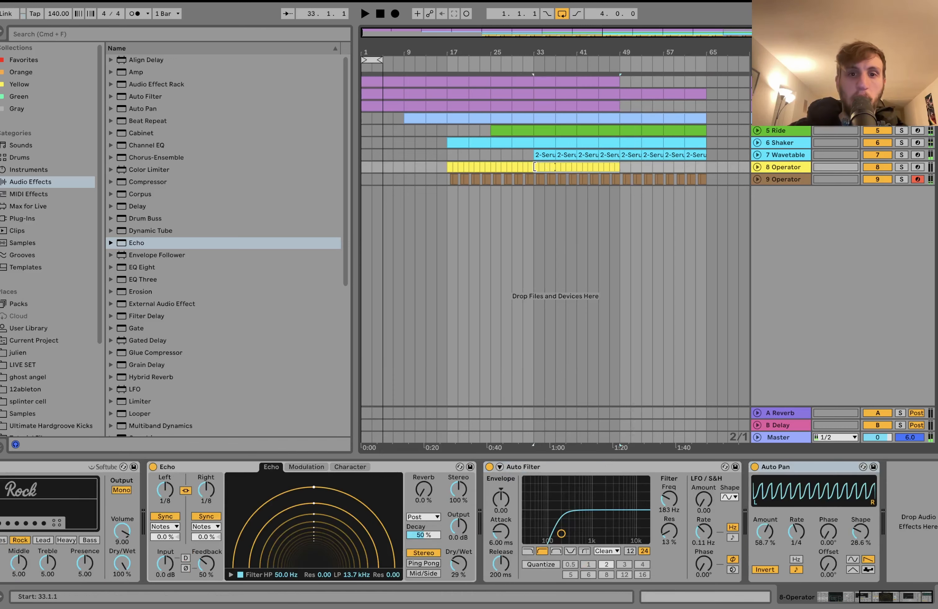
{"action": "key", "text": "super+d"}
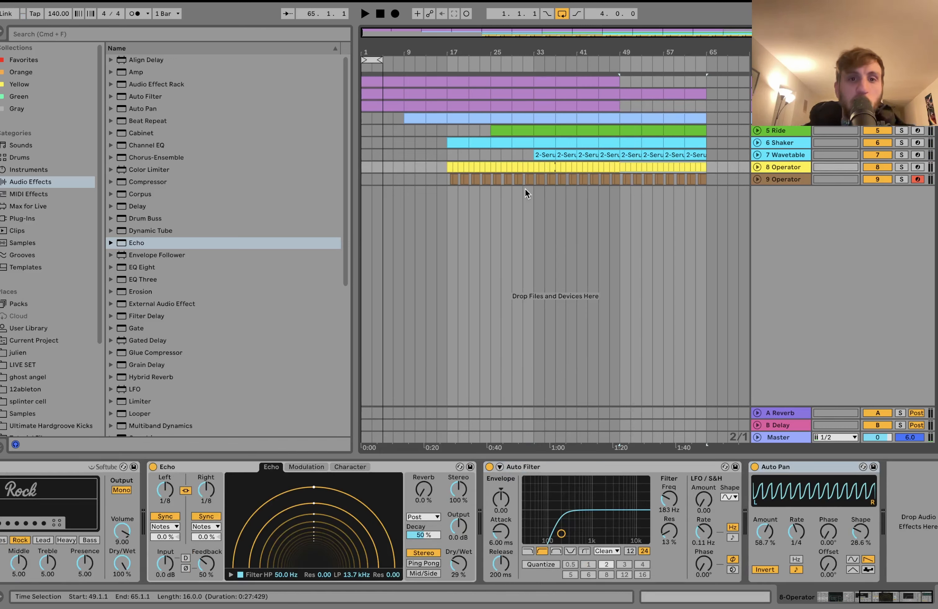
Step: Play the arrangement from bars 15, 24 and 33 to check the transitions, and place the insert marker at bar 49
{"action": "left_click", "coordinate": [437, 155]}
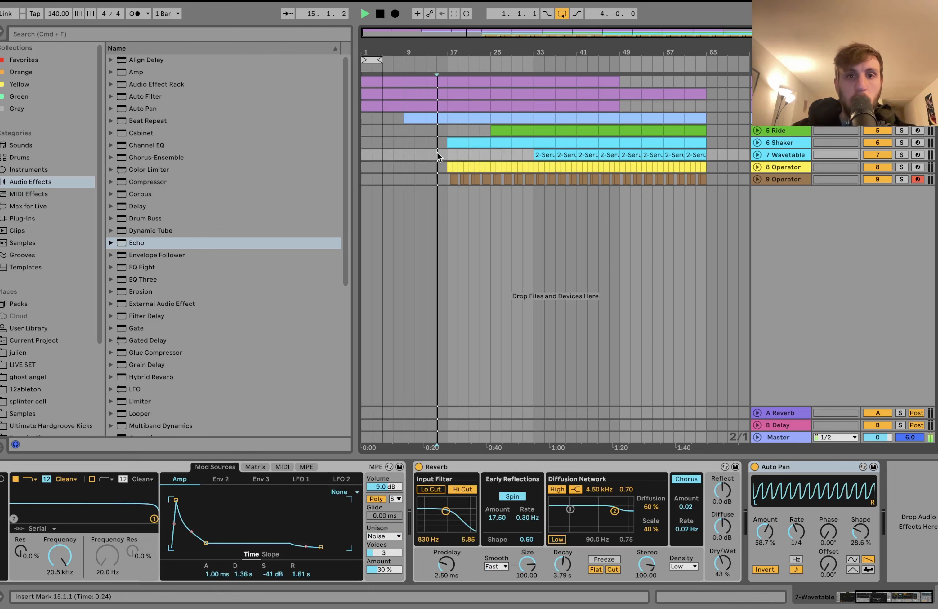
{"action": "key", "text": "space"}
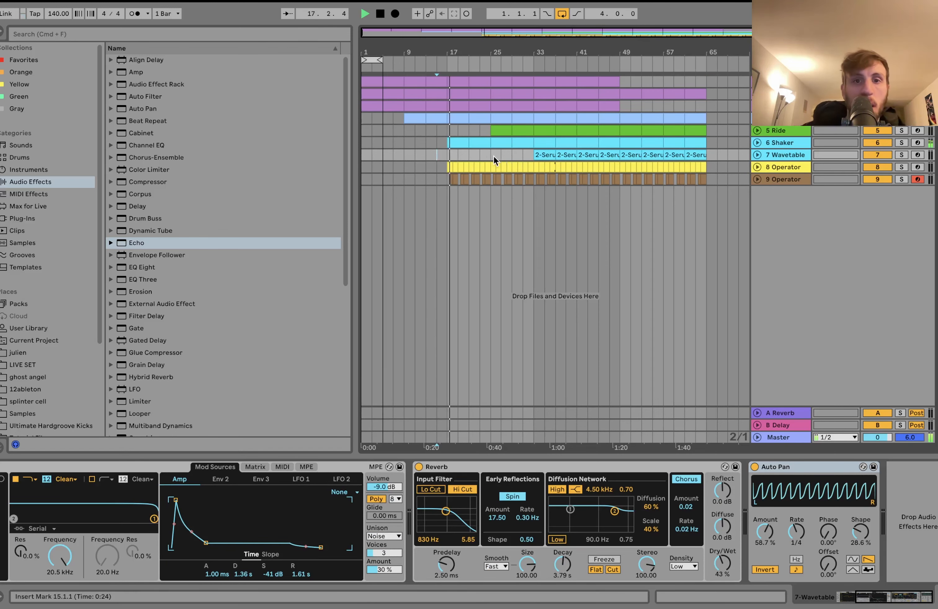
{"action": "scroll", "coordinate": [489, 155], "scroll_direction": "up", "scroll_amount": 2}
{"action": "left_click", "coordinate": [478, 154]}
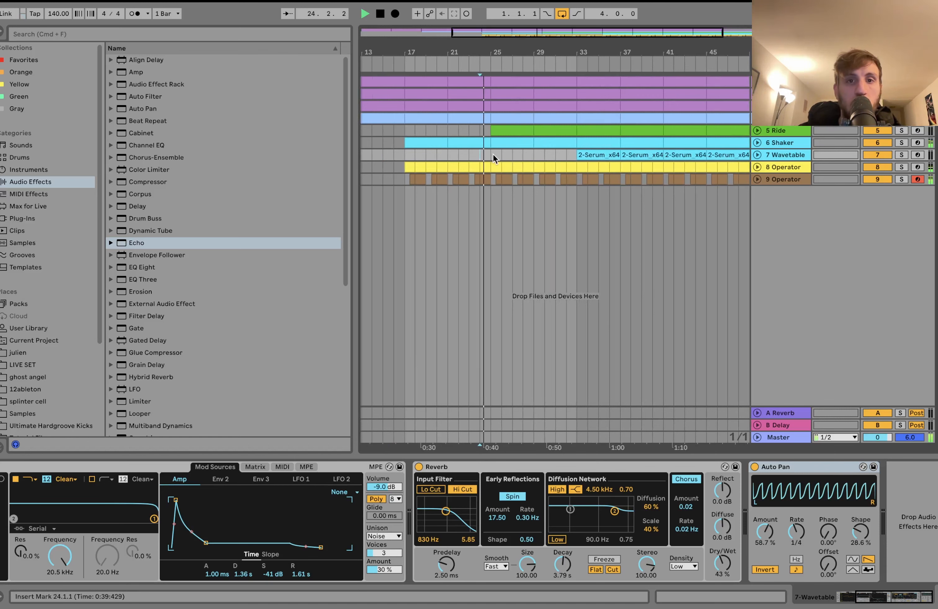
{"action": "scroll", "coordinate": [493, 154], "scroll_direction": "down", "scroll_amount": 2}
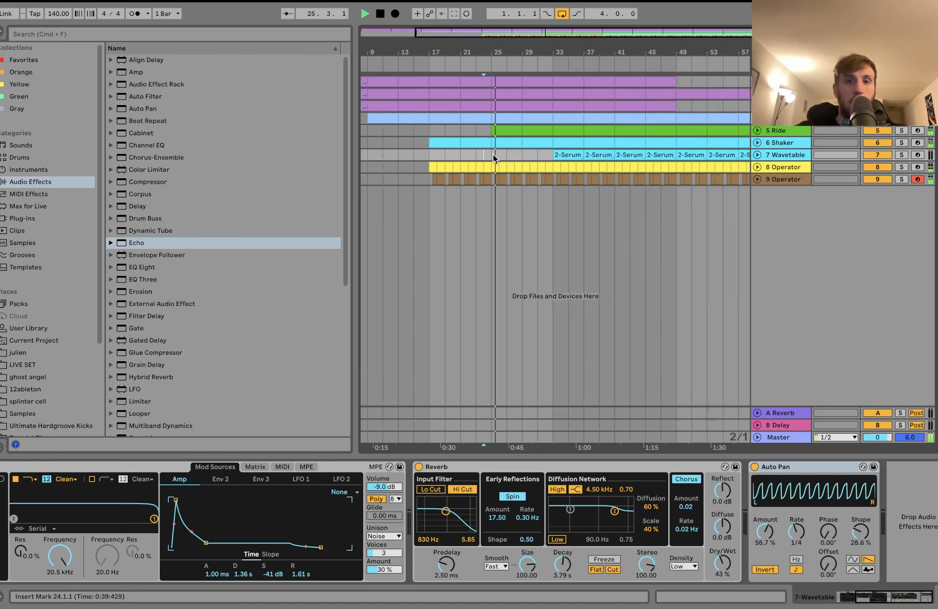
{"action": "left_click", "coordinate": [530, 155]}
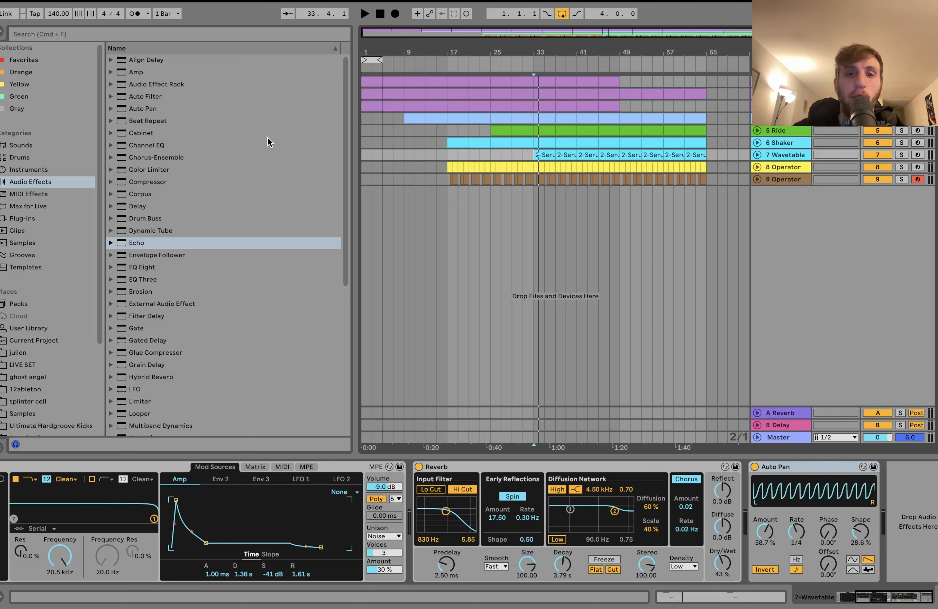
{"action": "left_click", "coordinate": [620, 108]}
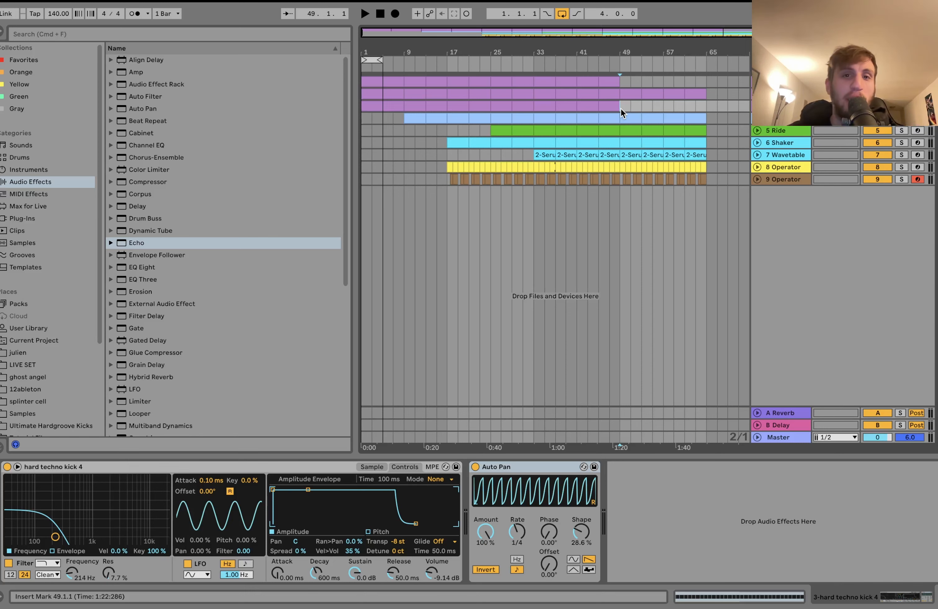
Step: Group the three hard techno kick tracks into one group track
{"action": "scroll", "coordinate": [478, 115], "scroll_direction": "up", "scroll_amount": 5}
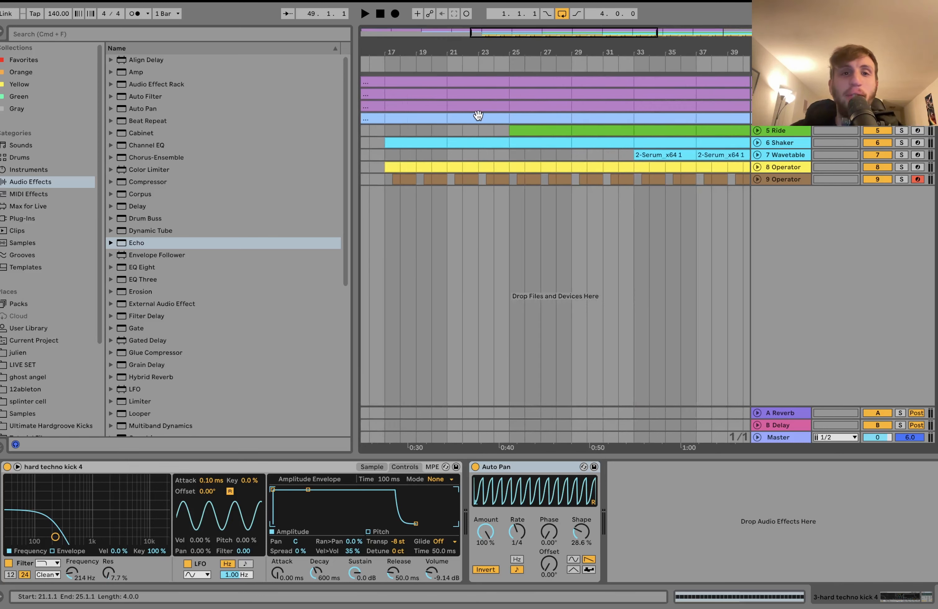
{"action": "scroll", "coordinate": [478, 115], "scroll_direction": "left", "scroll_amount": 6}
{"action": "left_click", "coordinate": [780, 93]}
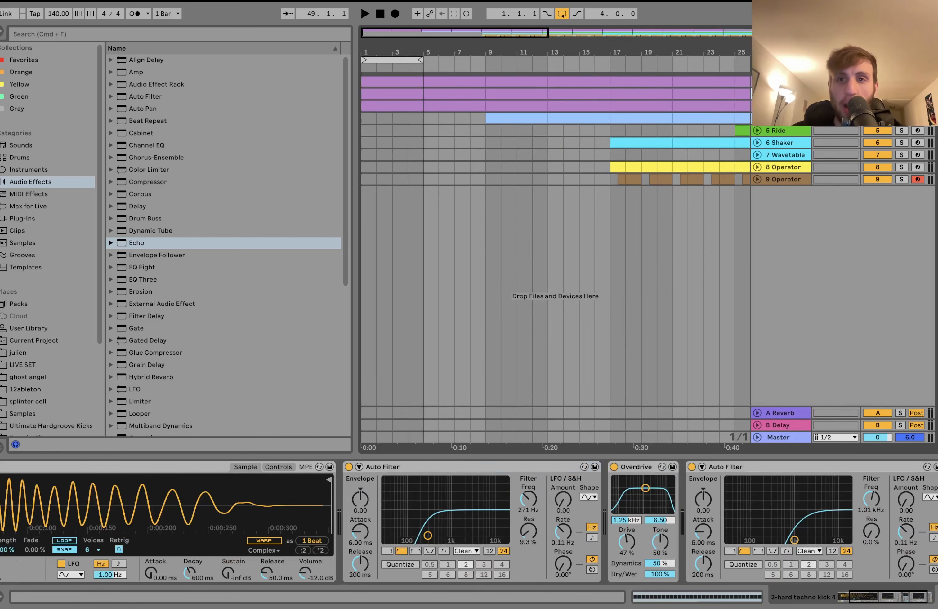
{"action": "left_click", "coordinate": [781, 81]}
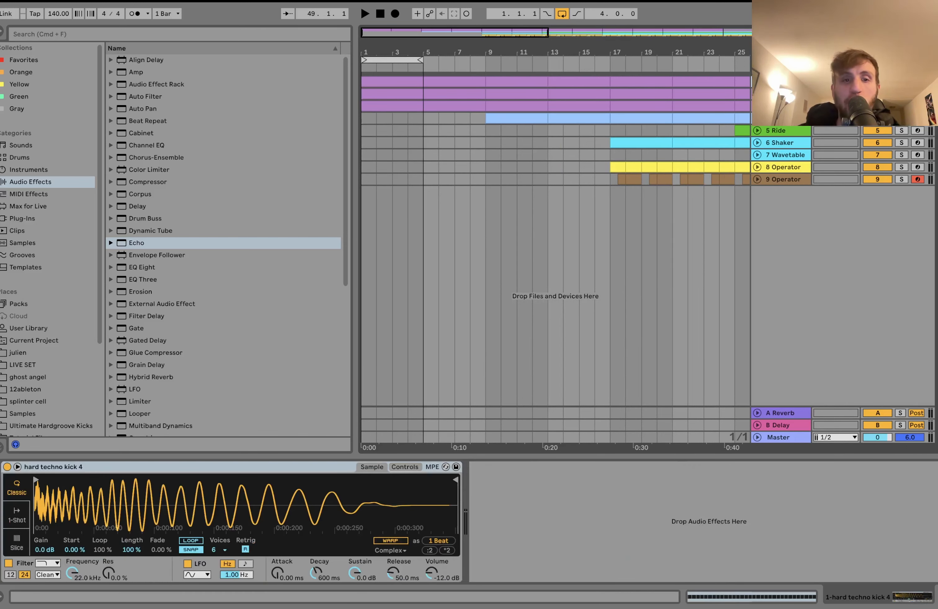
{"action": "left_click", "coordinate": [781, 106], "text": "shift"}
{"action": "key", "text": "super+g"}
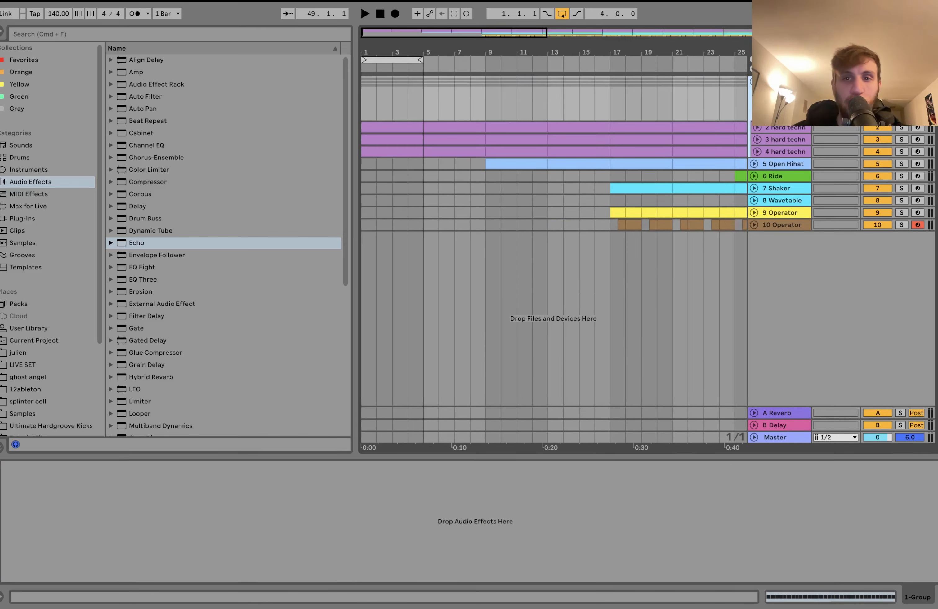
Step: Add an Auto Filter to the kick group and set it to high-pass at about 97 Hz with 19% resonance
{"action": "double_click", "coordinate": [150, 97]}
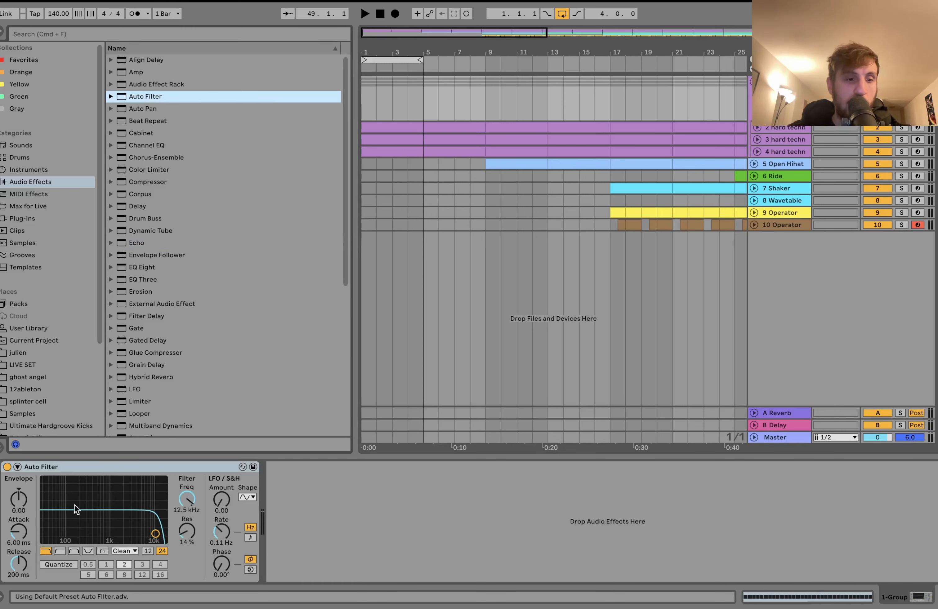
{"action": "left_click", "coordinate": [60, 550]}
{"action": "left_click_drag", "start_coordinate": [155, 533], "coordinate": [66, 526]}
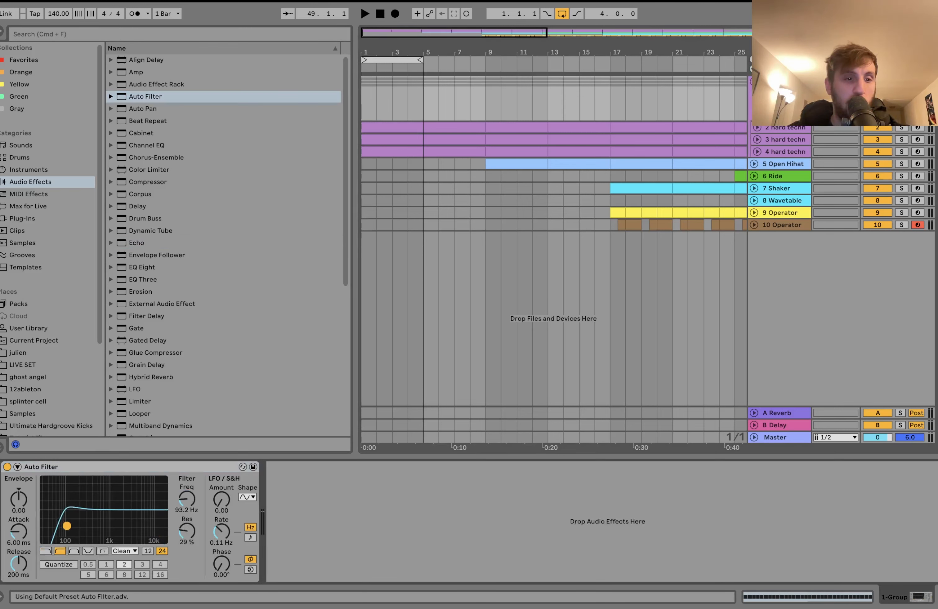
Step: Turn the Auto Filter off and automate its on/off state so it is active only from bar 15 to bar 17
{"action": "left_click", "coordinate": [7, 467]}
{"action": "right_click", "coordinate": [8, 466]}
{"action": "left_click", "coordinate": [23, 473]}
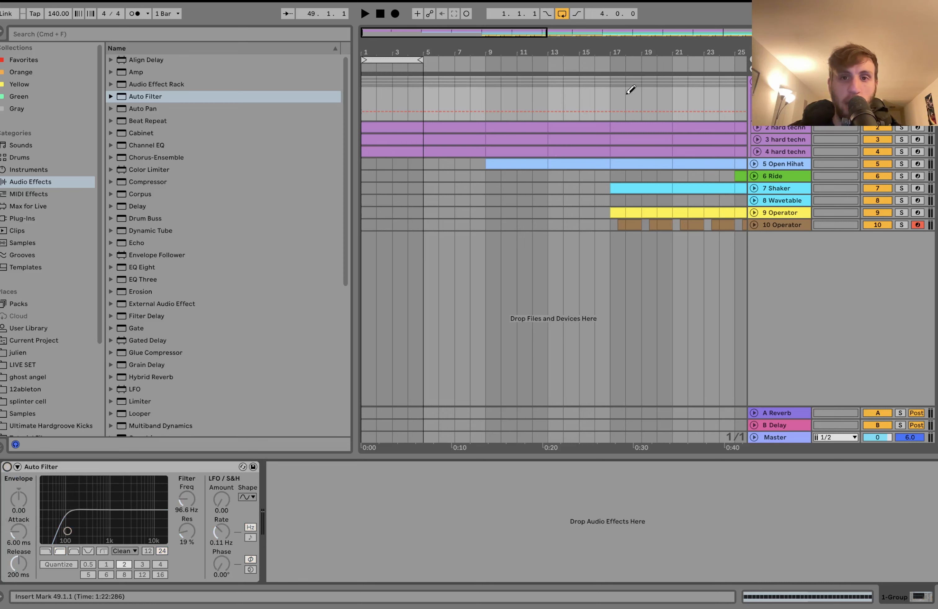
{"action": "left_click_drag", "start_coordinate": [605, 96], "coordinate": [581, 95]}
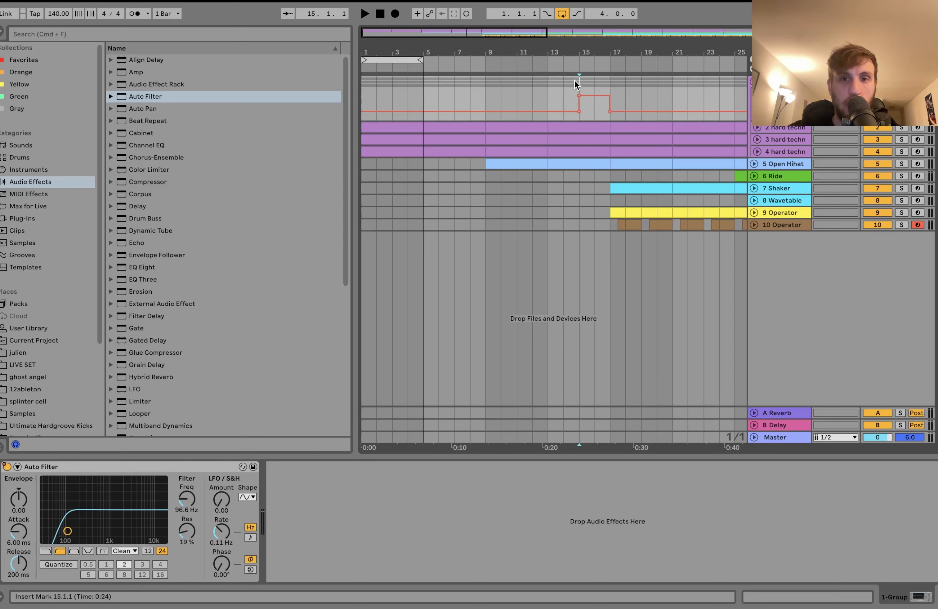
Step: Play the filtered section from bar 15, stop, and delete the Auto Filter from the kick group
{"action": "key", "text": "space"}
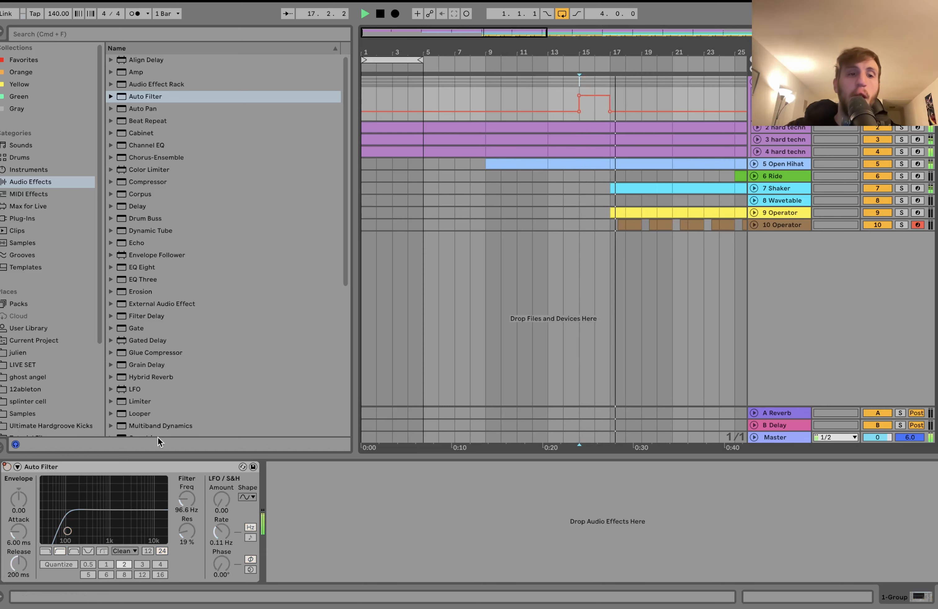
{"action": "key", "text": "space"}
{"action": "left_click", "coordinate": [159, 466]}
{"action": "key", "text": "Delete"}
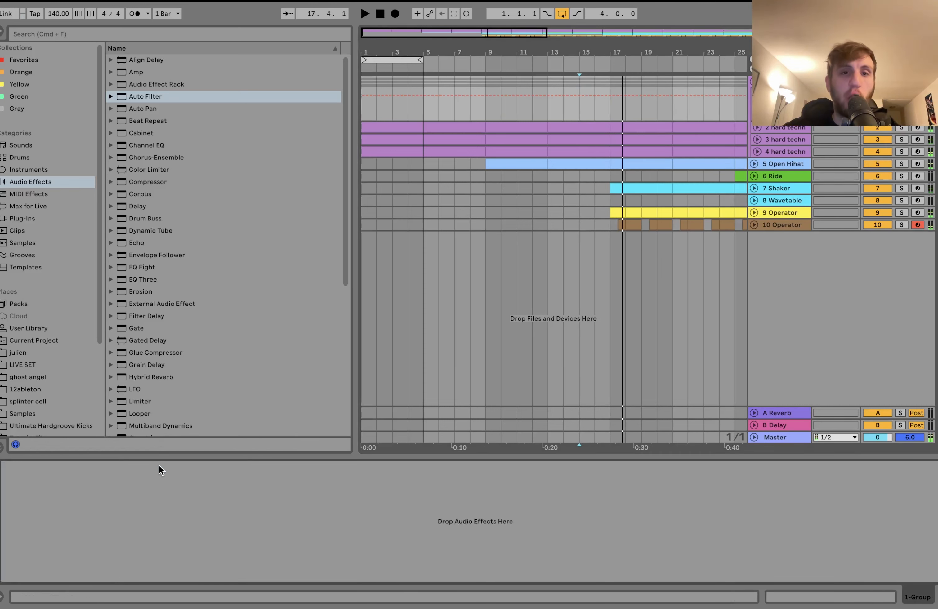
{"action": "scroll", "coordinate": [638, 101], "scroll_direction": "down", "scroll_amount": 4}
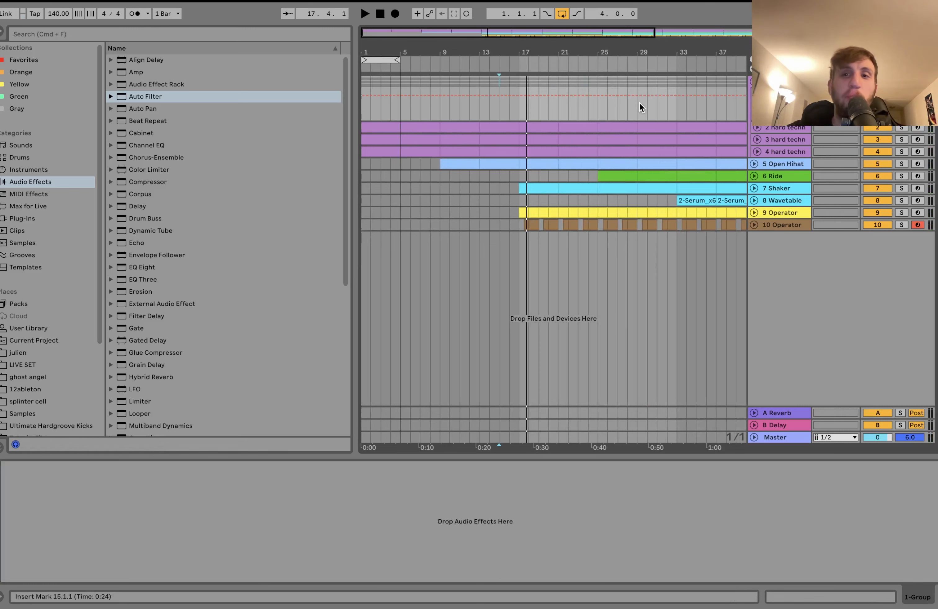
{"action": "scroll", "coordinate": [639, 102], "scroll_direction": "down", "scroll_amount": 3}
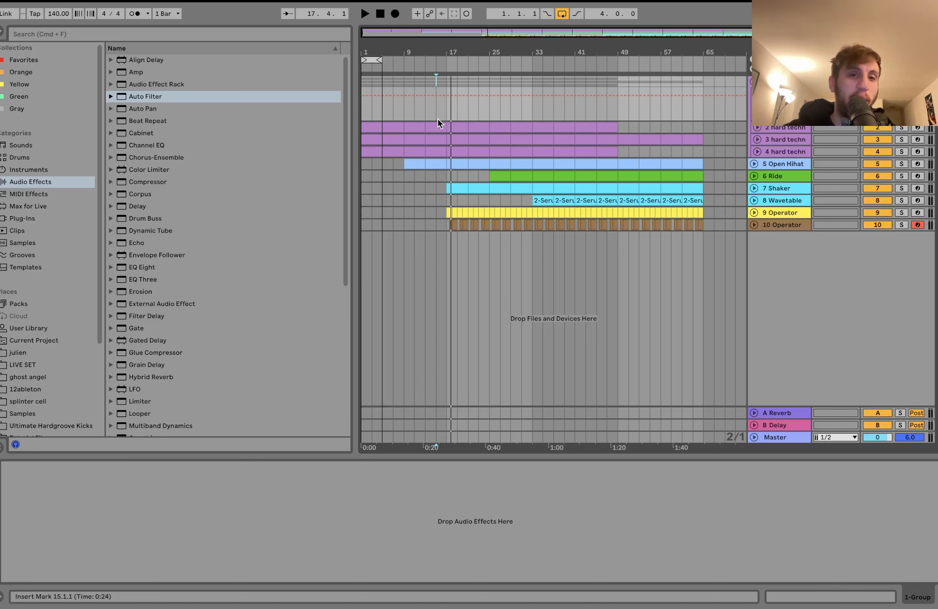
{"action": "scroll", "coordinate": [438, 124], "scroll_direction": "up", "scroll_amount": 5}
{"action": "scroll", "coordinate": [438, 123], "scroll_direction": "down", "scroll_amount": 2}
{"action": "scroll", "coordinate": [438, 119], "scroll_direction": "down", "scroll_amount": 2}
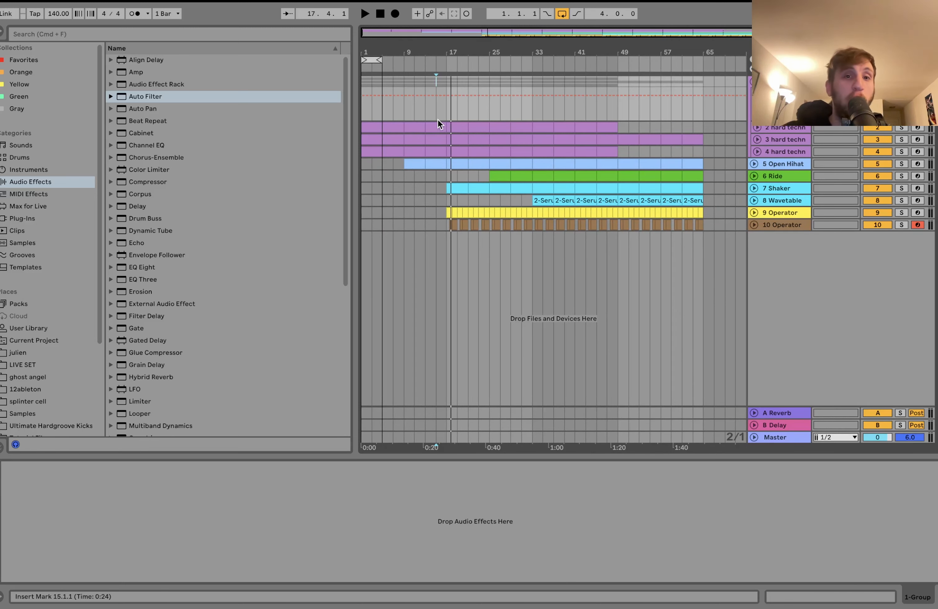
{"action": "scroll", "coordinate": [438, 120], "scroll_direction": "up", "scroll_amount": 5}
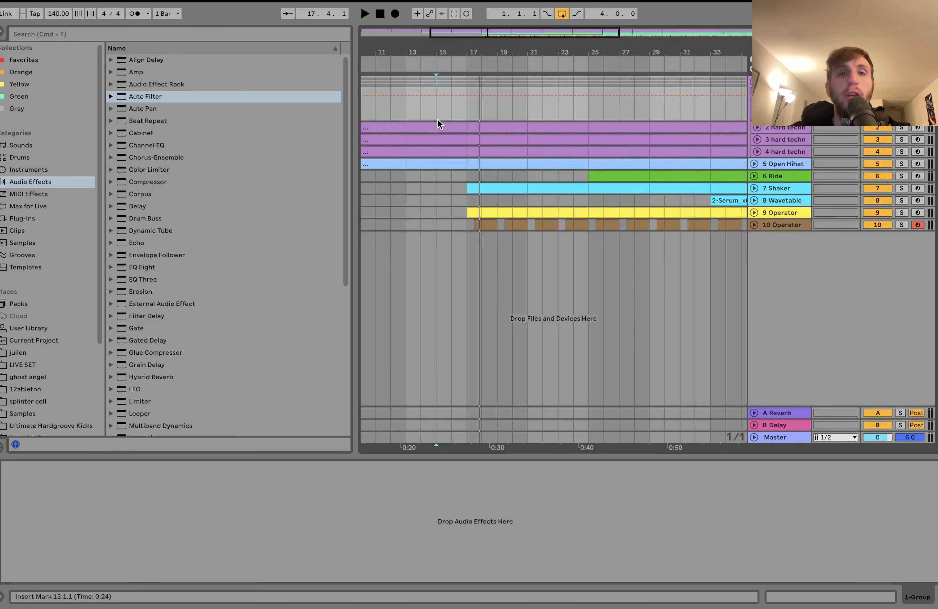
{"action": "scroll", "coordinate": [438, 120], "scroll_direction": "down", "scroll_amount": 5}
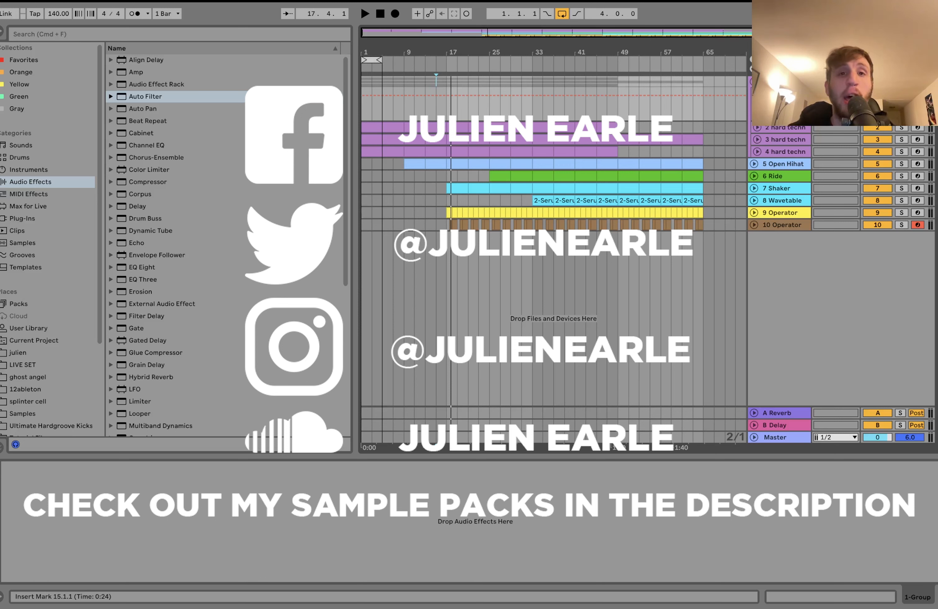
Step: Open the Ultimate Rave Loops folder in the browser to view its contents
{"action": "scroll", "coordinate": [56, 340], "scroll_direction": "down", "scroll_amount": 5}
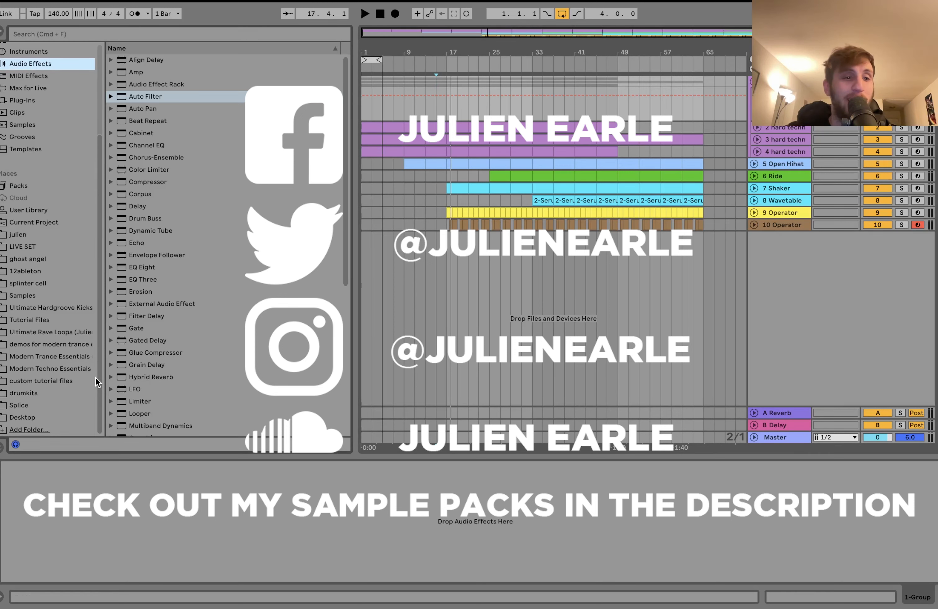
{"action": "left_click", "coordinate": [56, 334]}
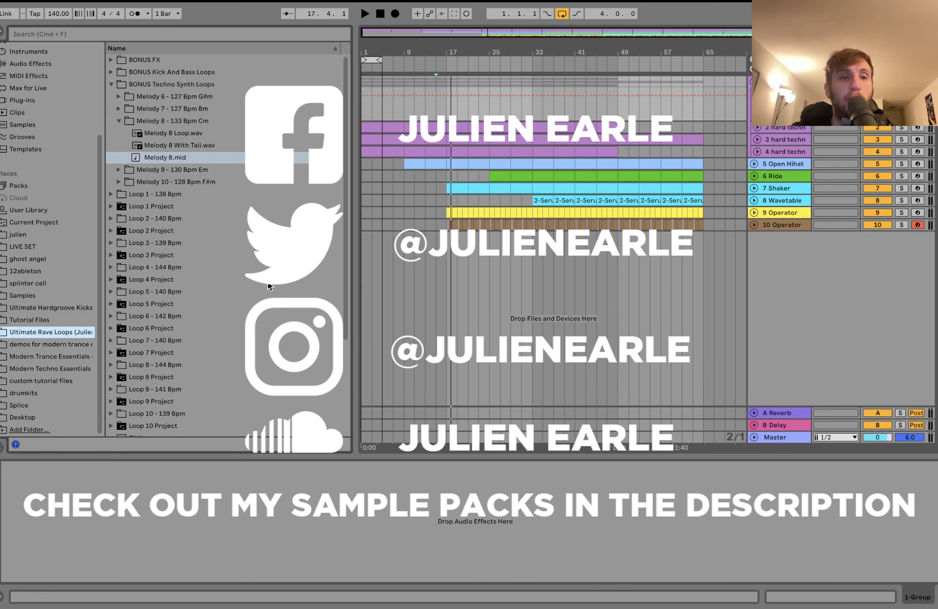